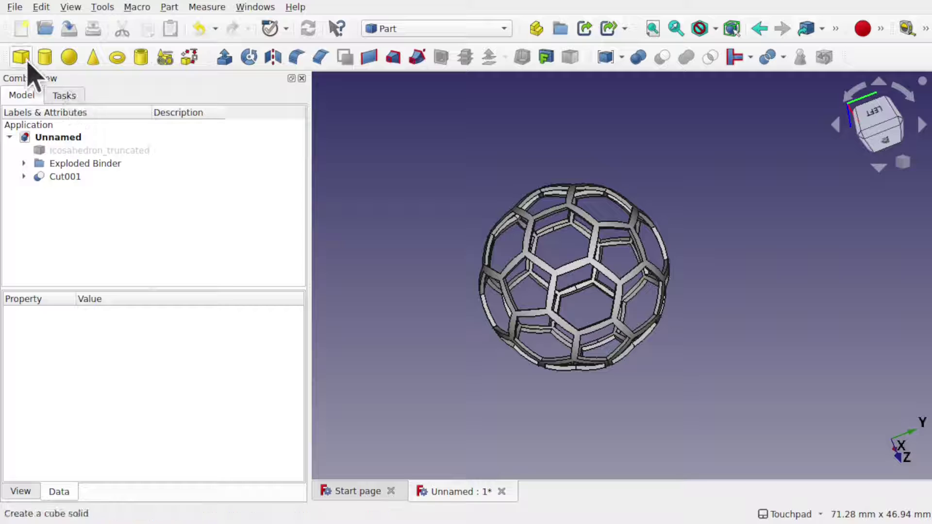
- Create a cube solid and set both its length and width to 30 mm
click(21, 57)
click(85, 190)
click(186, 415)
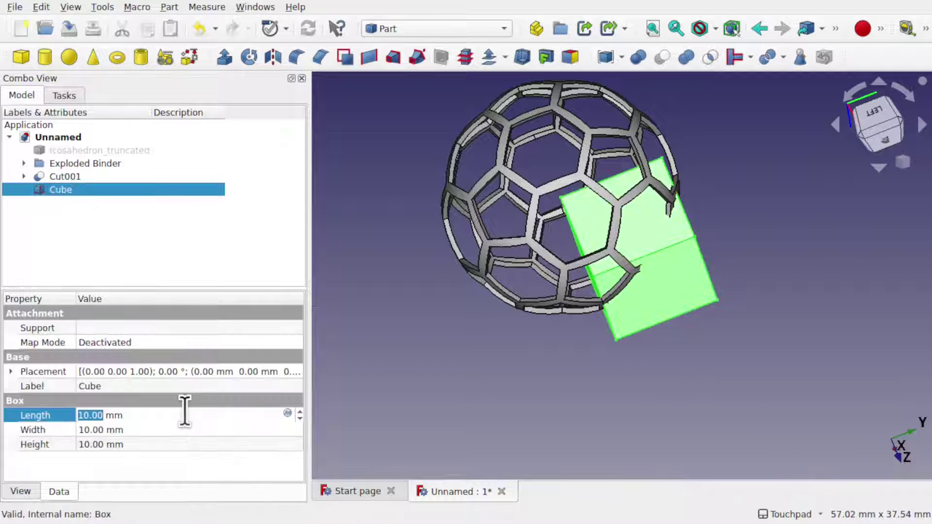
text(30)
click(151, 425)
text(30)
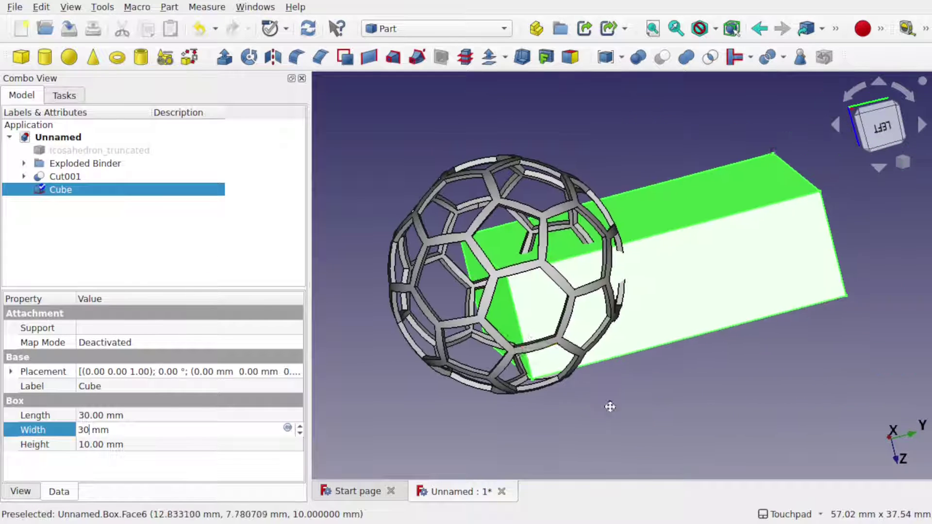
- Transform the cube to span one end of the spherical frame, offsetting it 4.5 mm along Z
right_click(125, 191)
click(166, 44)
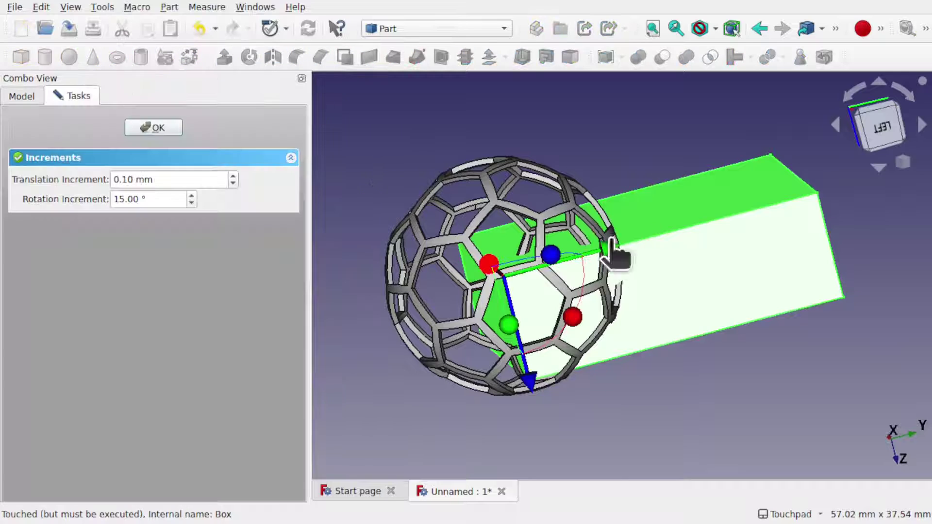
drag(626, 257, 630, 358)
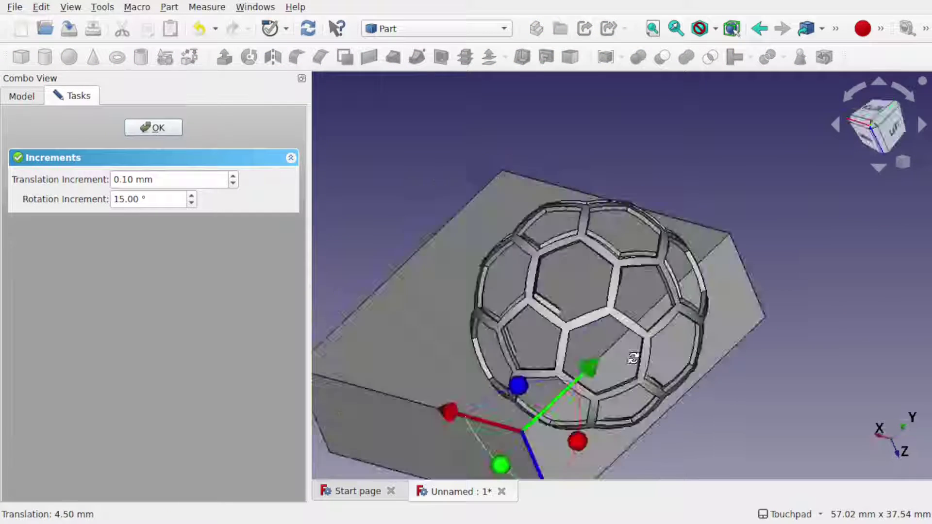
drag(610, 408, 635, 370)
click(154, 128)
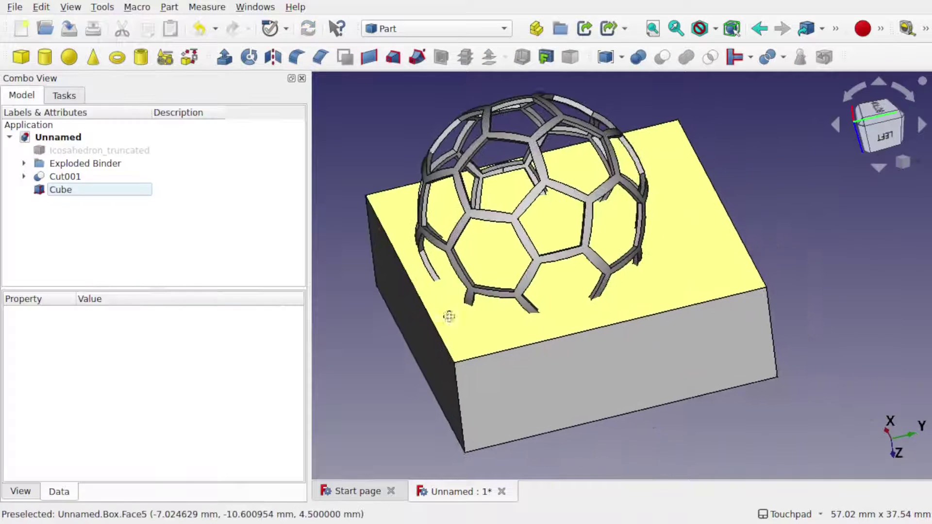
- Cut the cube from the Cut001 spherical frame with a Boolean Cut
click(62, 177)
ctrl+click(56, 191)
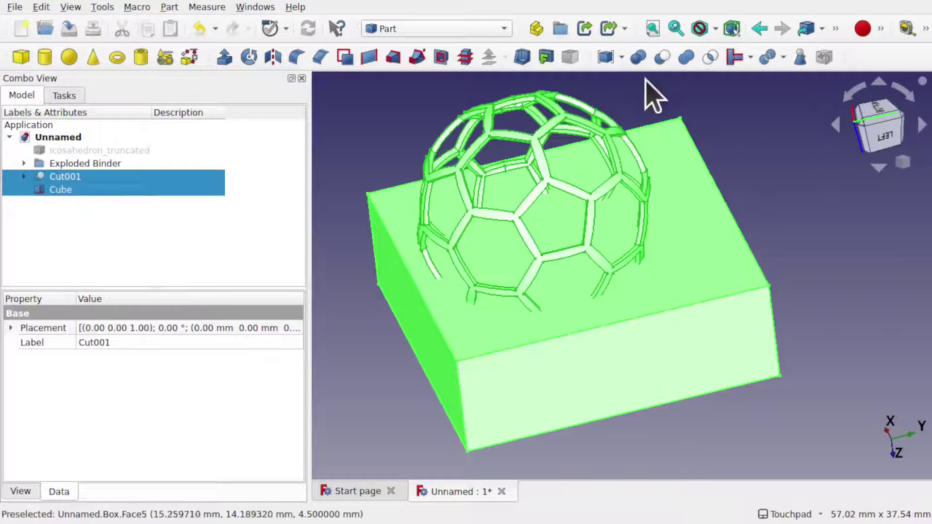
click(662, 58)
drag(661, 61, 645, 272)
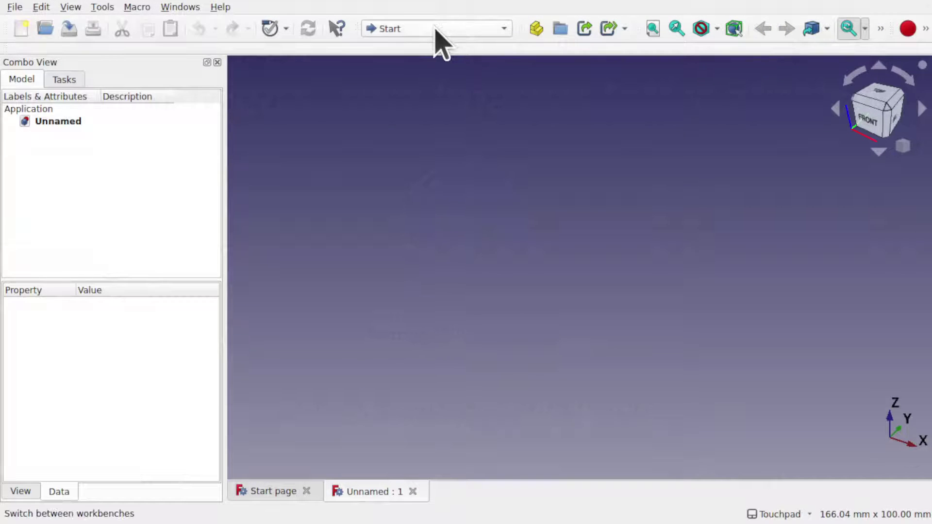
- Look up the Pyramids-and-Polyhedrons workbench in the Addon Manager by filtering for "py", and close the manager
click(436, 29)
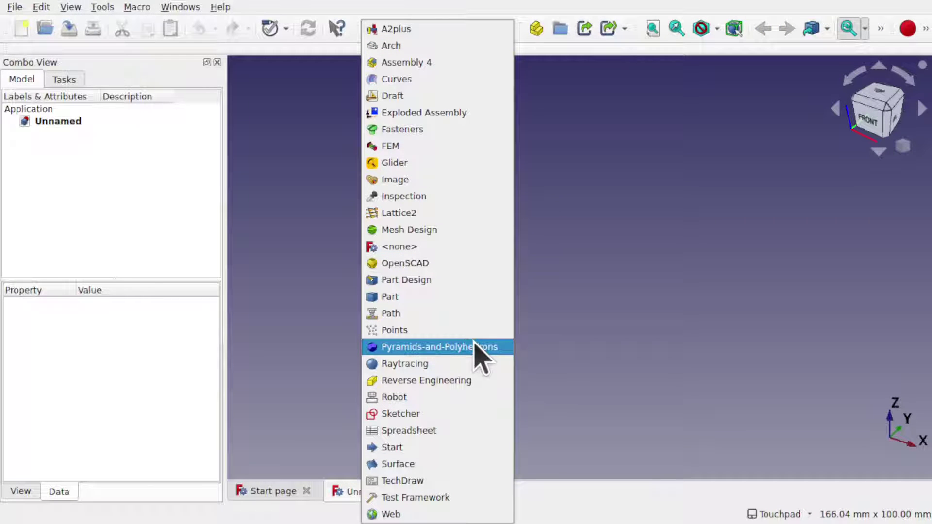
click(104, 5)
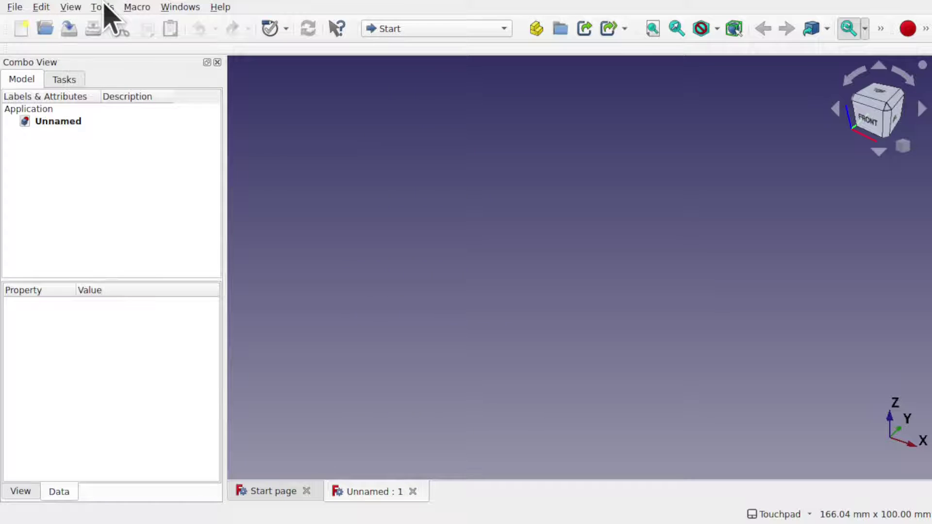
click(103, 7)
click(178, 199)
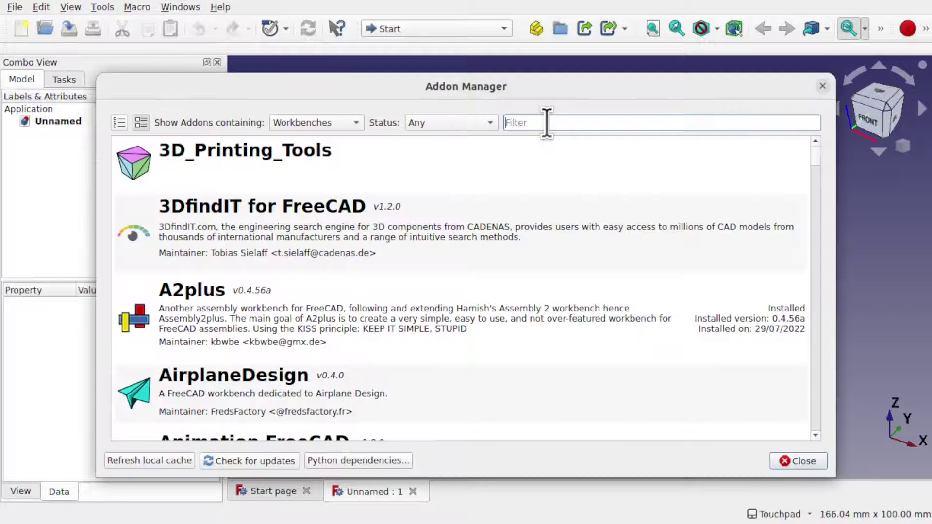
click(546, 123)
text(py)
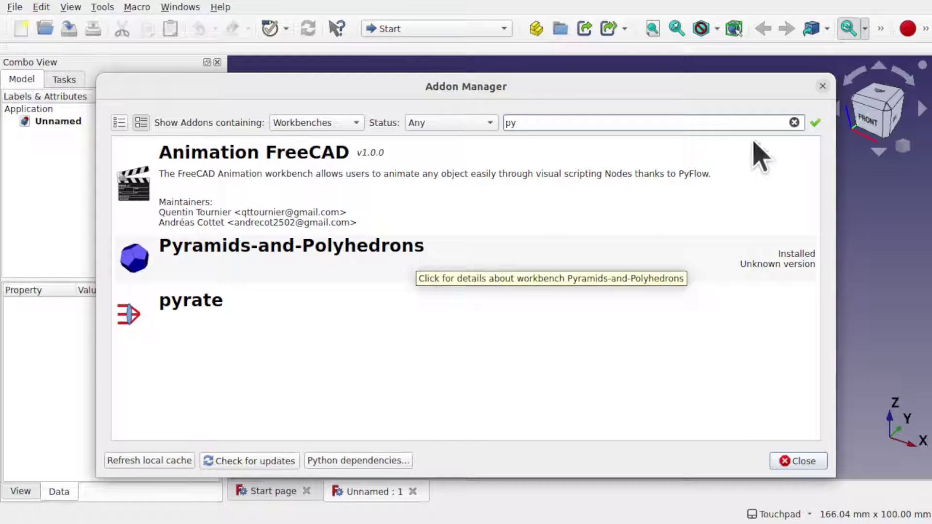
click(822, 86)
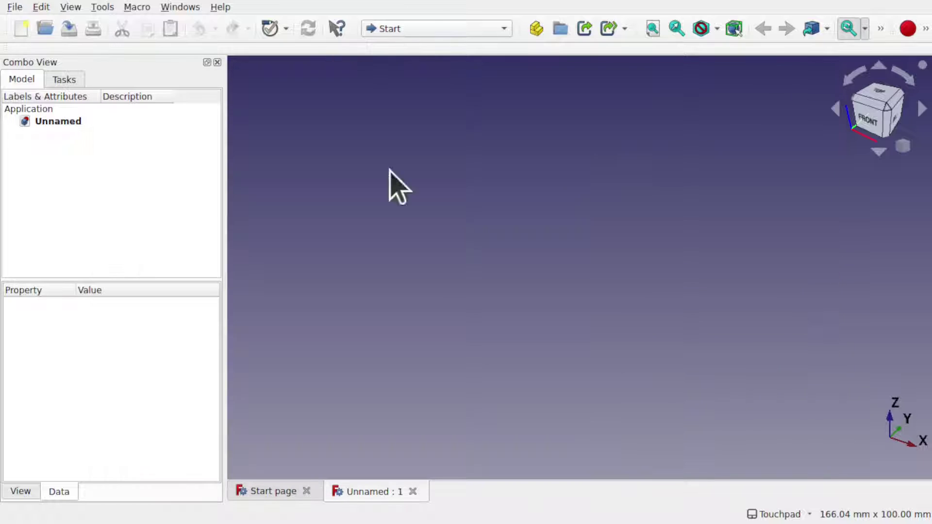
- Load the Pyramids-and-Polyhedrons workbench and switch to the Part workbench
click(426, 29)
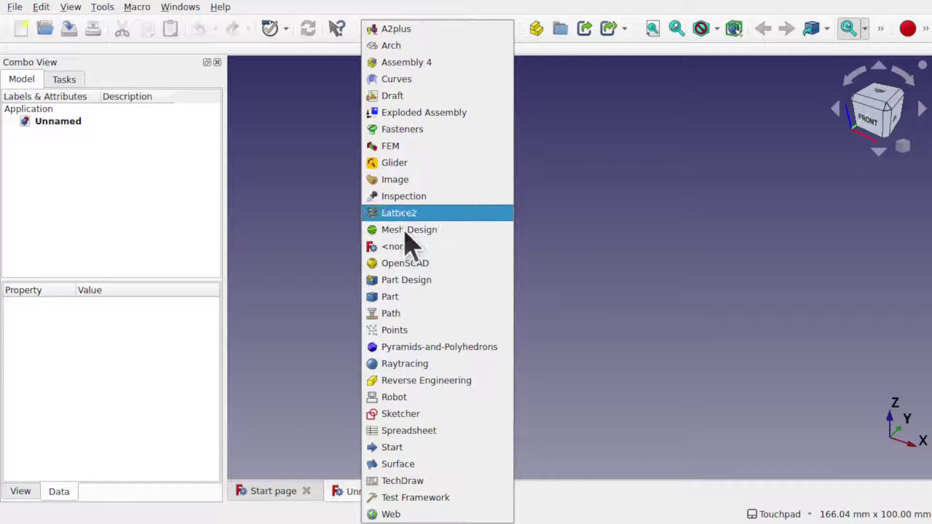
click(465, 348)
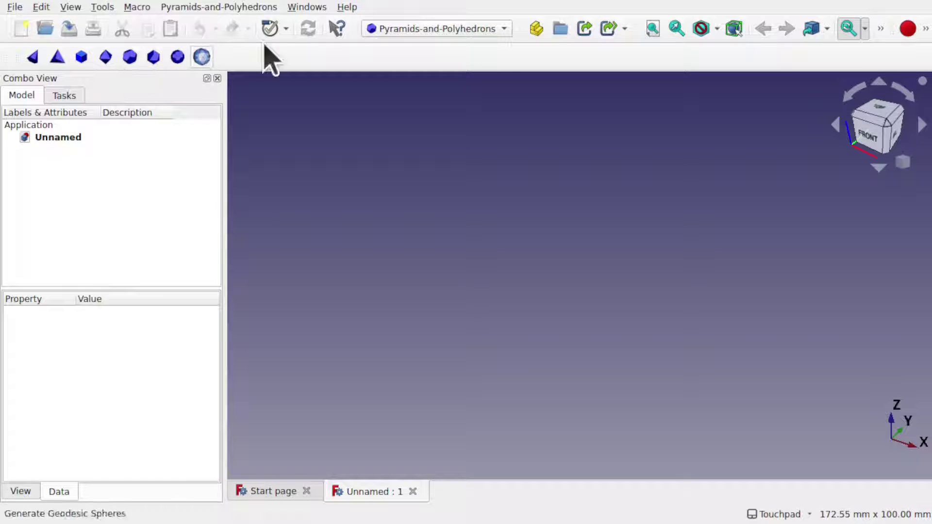
click(409, 29)
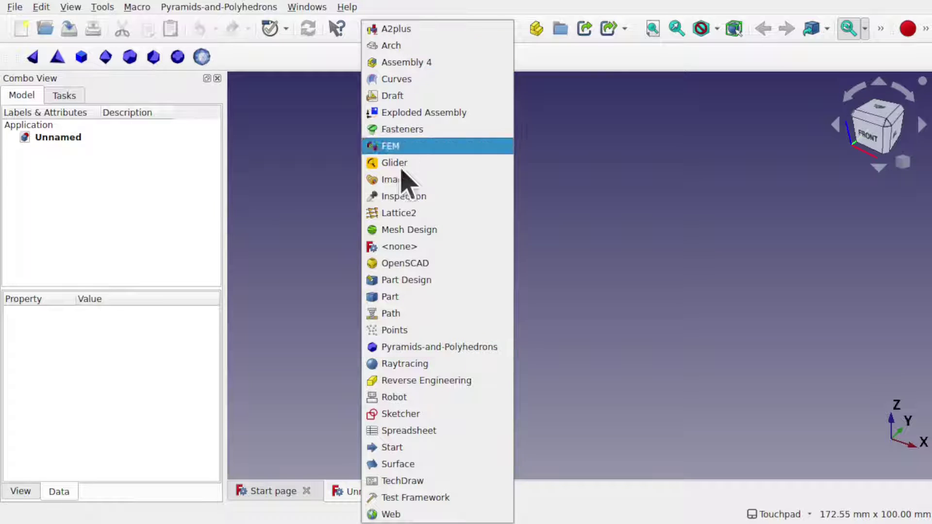
click(436, 297)
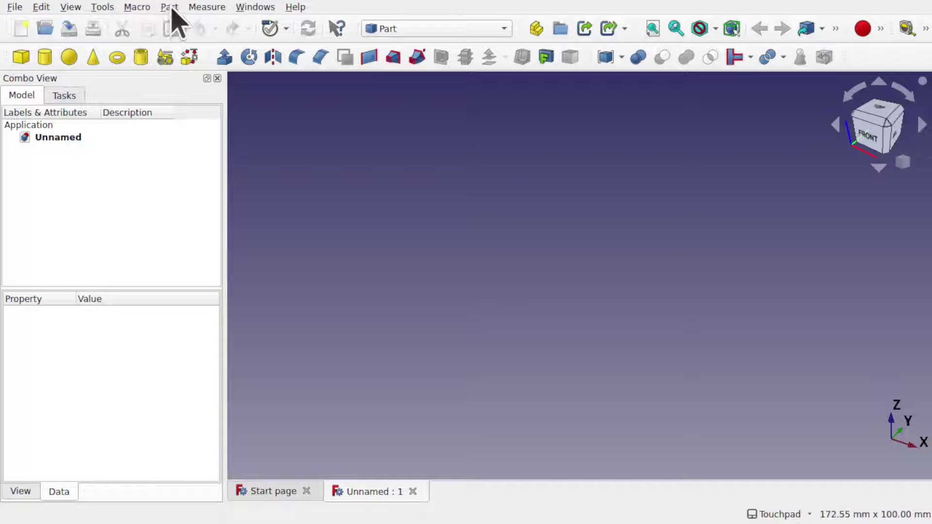
- Open the Customize dialog and find Pyramids-and-Polyhedrons among the enabled workbenches
click(102, 8)
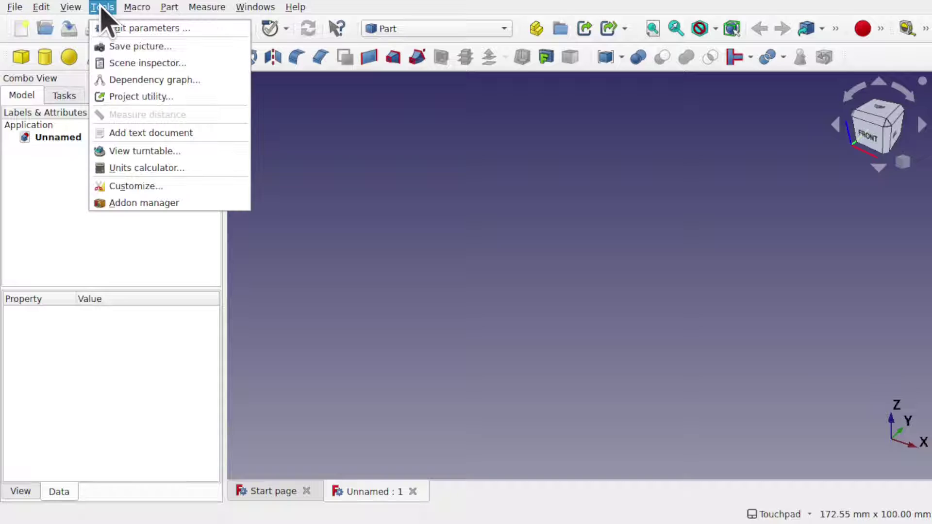
click(198, 187)
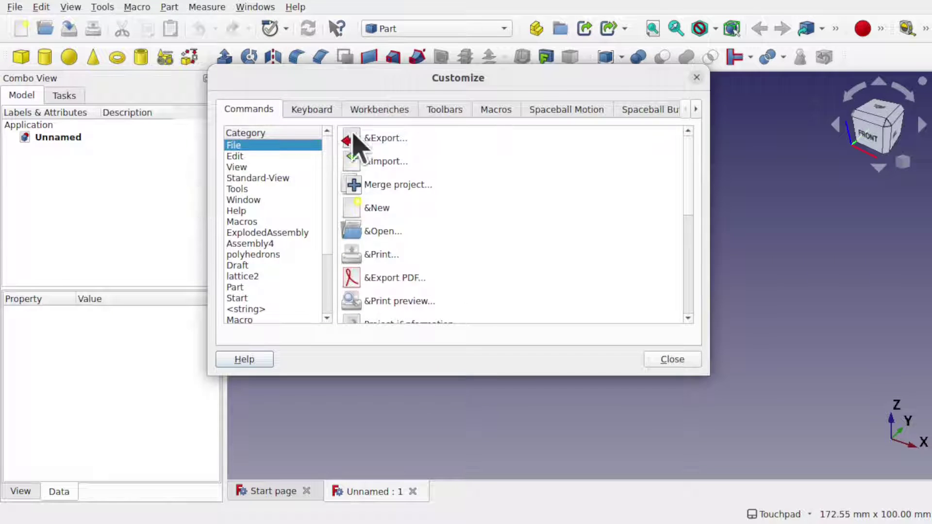
click(383, 110)
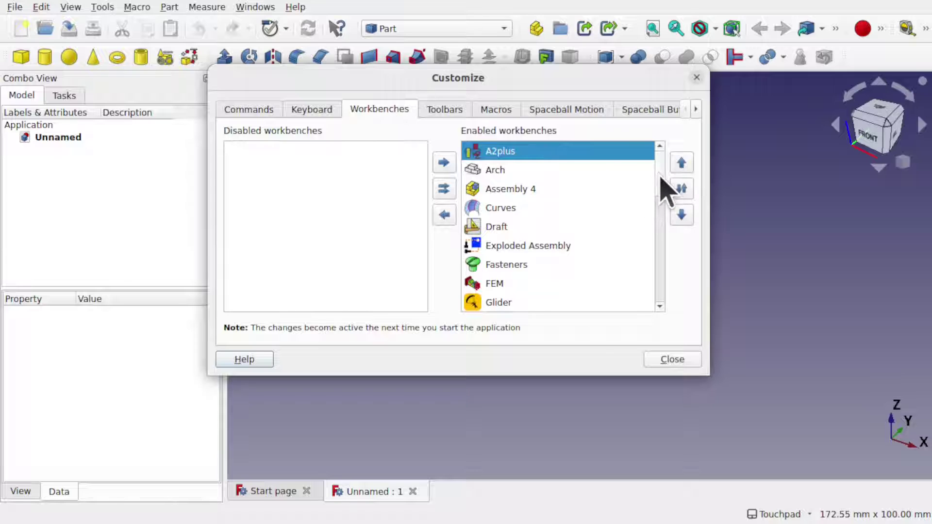
scroll(662, 184, down, 4)
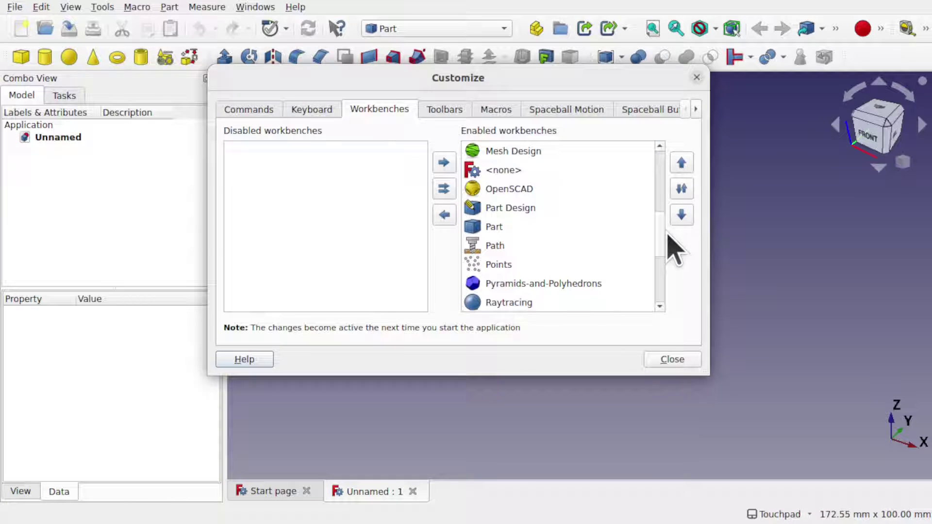
click(585, 285)
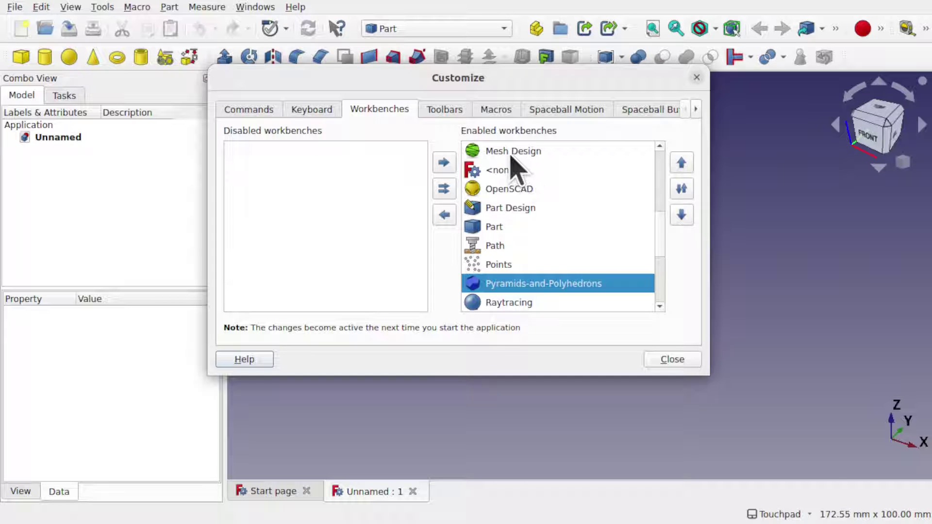
- List the polyhedrons category of commands in the toolbar customization settings
click(441, 110)
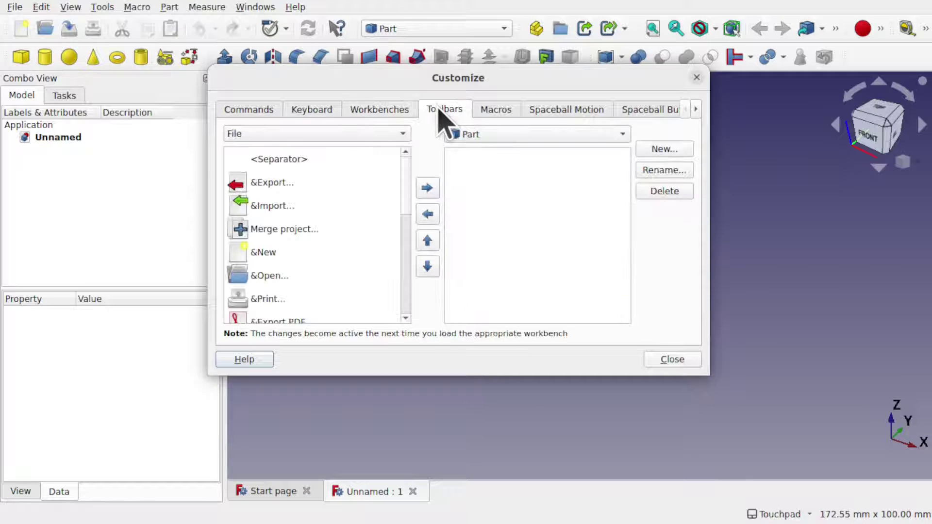
click(399, 133)
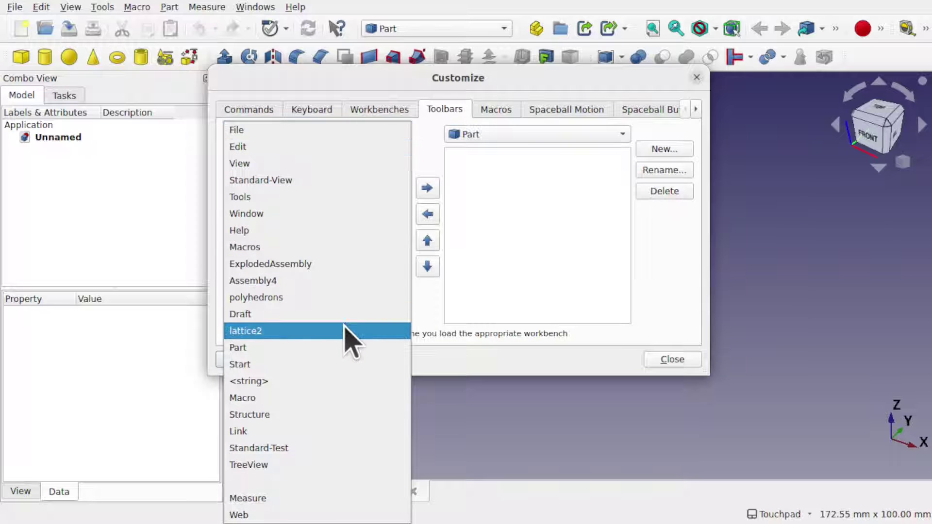
click(279, 298)
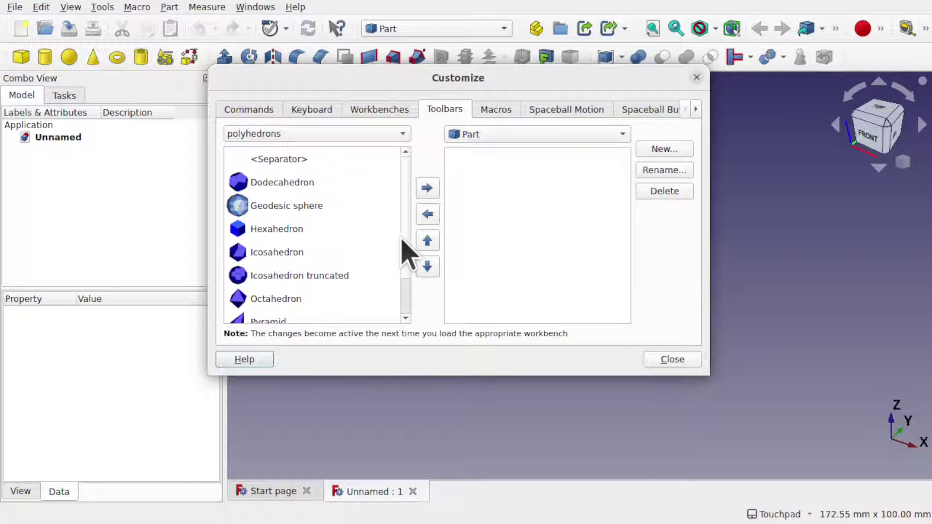
scroll(404, 280, down, 1)
click(278, 277)
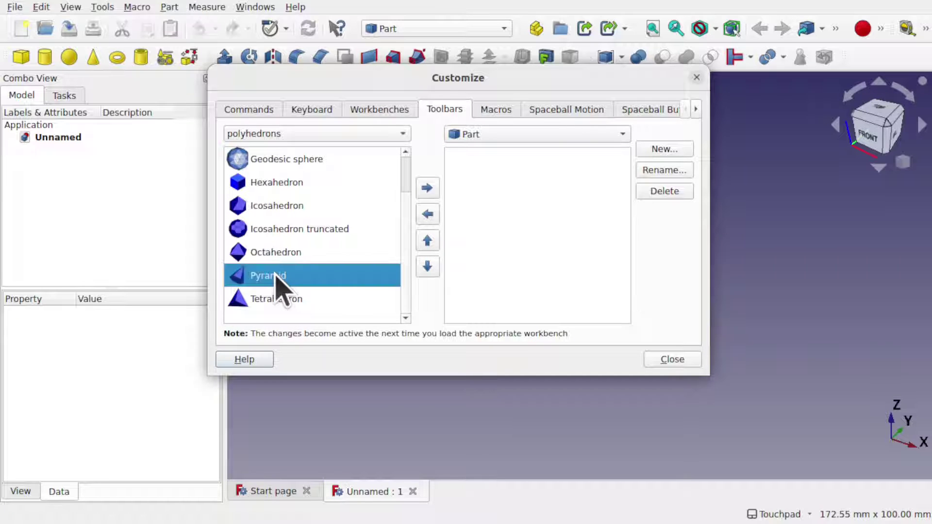
- Create a new custom toolbar named AdditionalShapes for the Part workbench
click(489, 138)
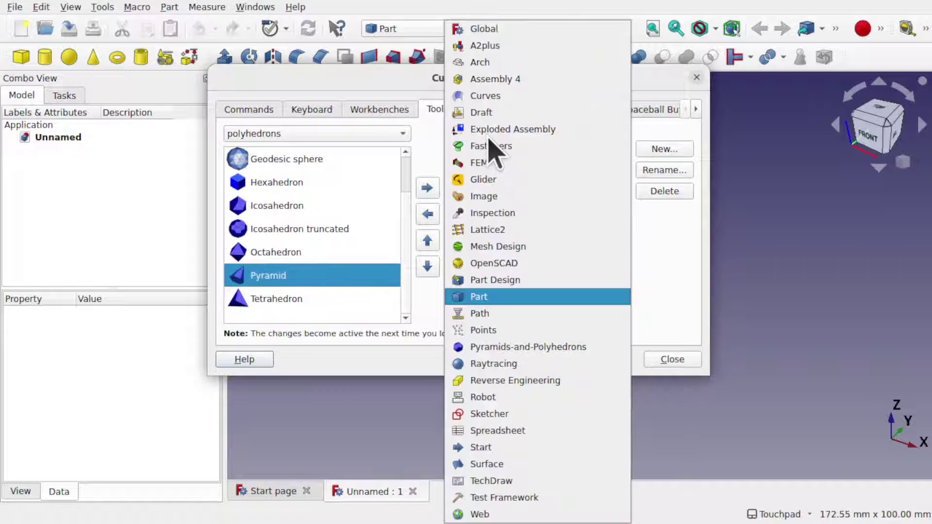
click(504, 299)
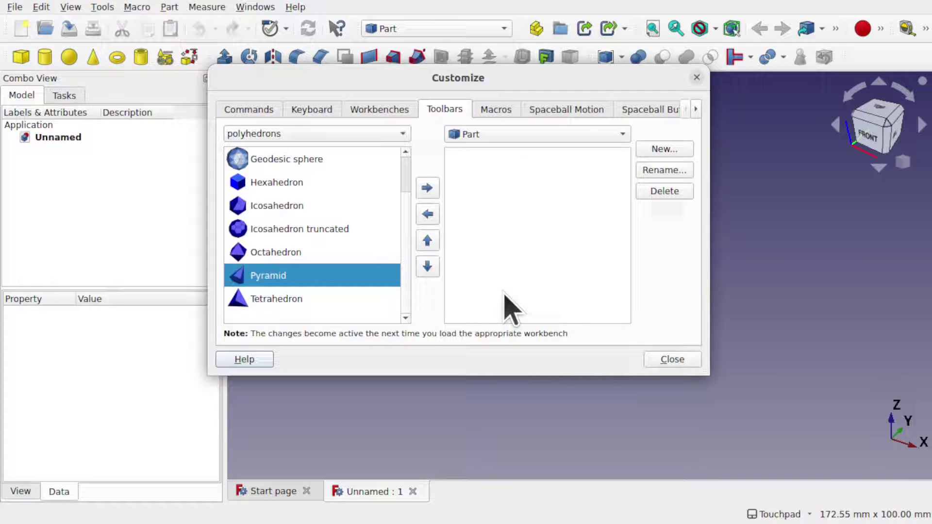
click(656, 151)
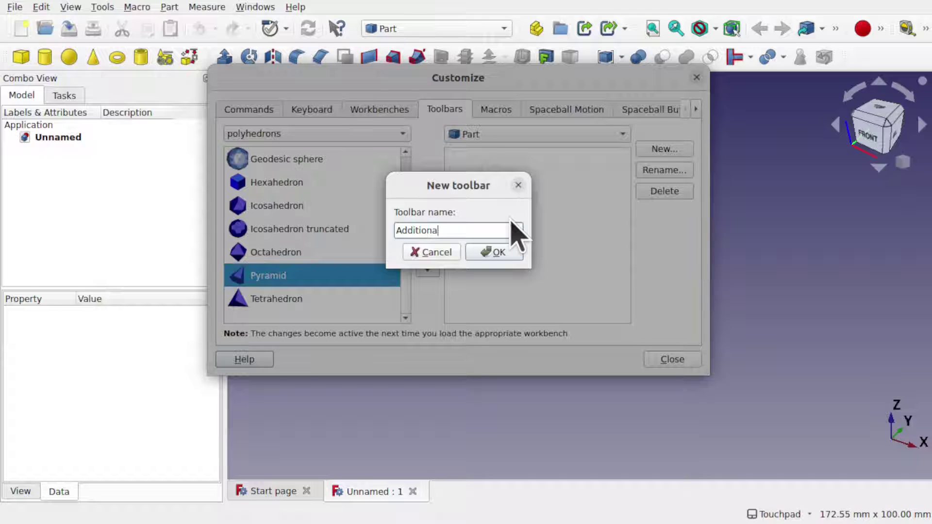
click(492, 253)
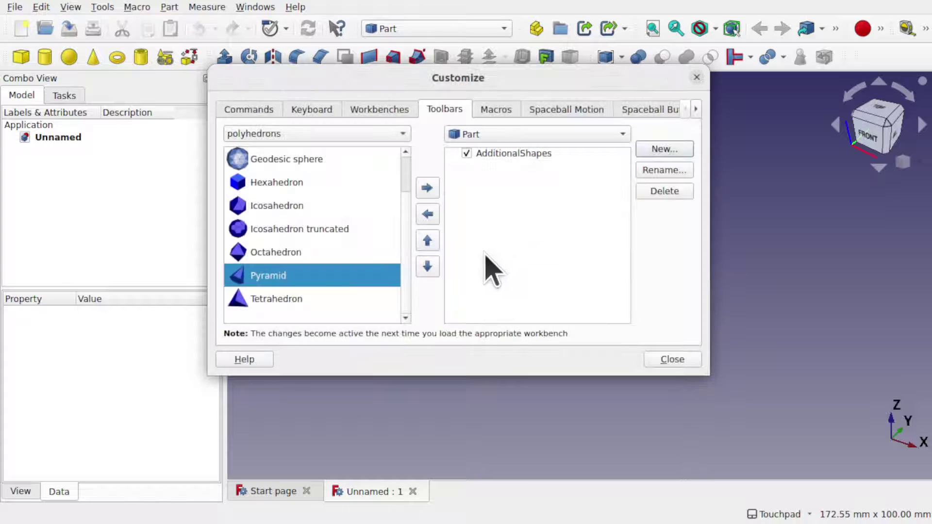
- Add the Icosahedron truncated and Icosahedron commands to the AdditionalShapes toolbar and close the Customize dialog
click(291, 229)
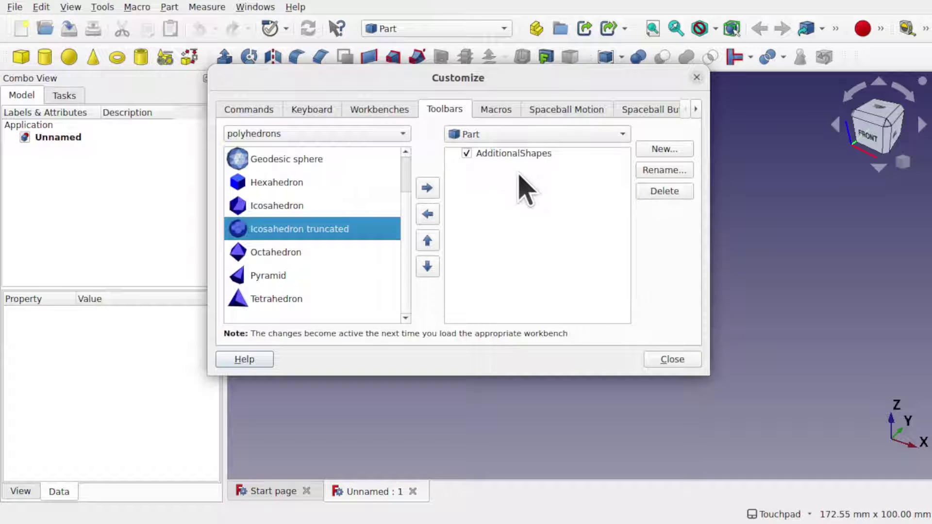
click(538, 153)
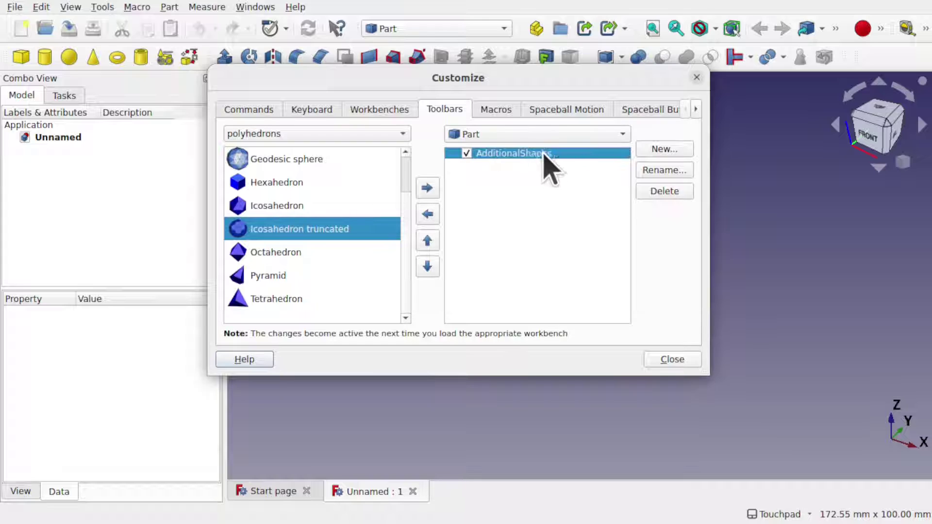
click(428, 191)
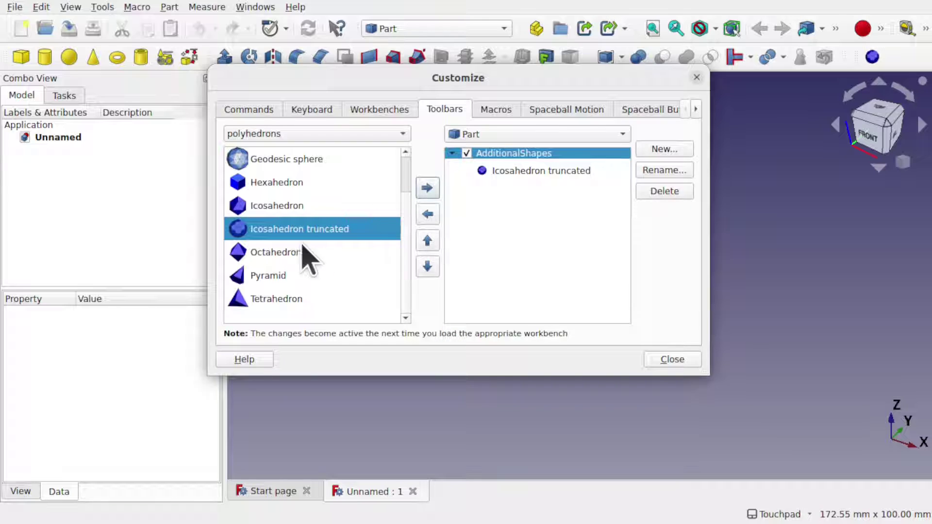
click(294, 212)
click(427, 189)
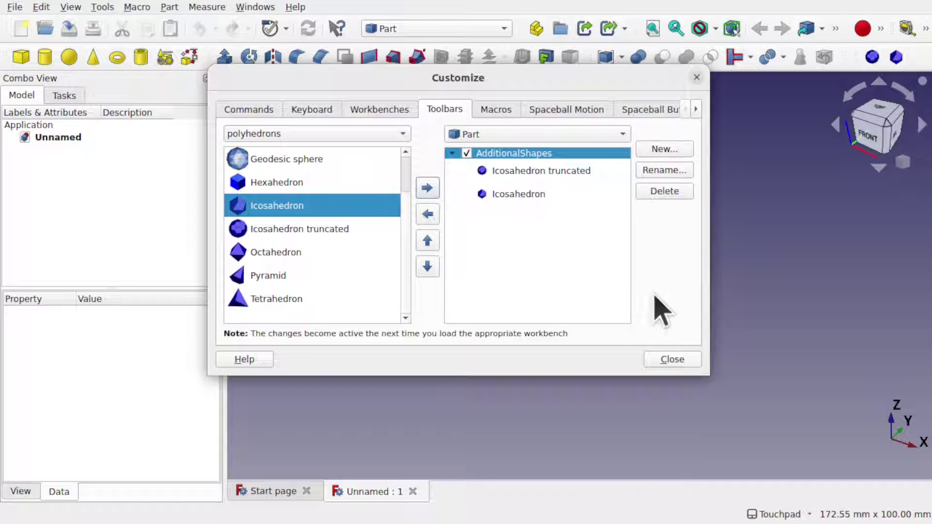
click(672, 359)
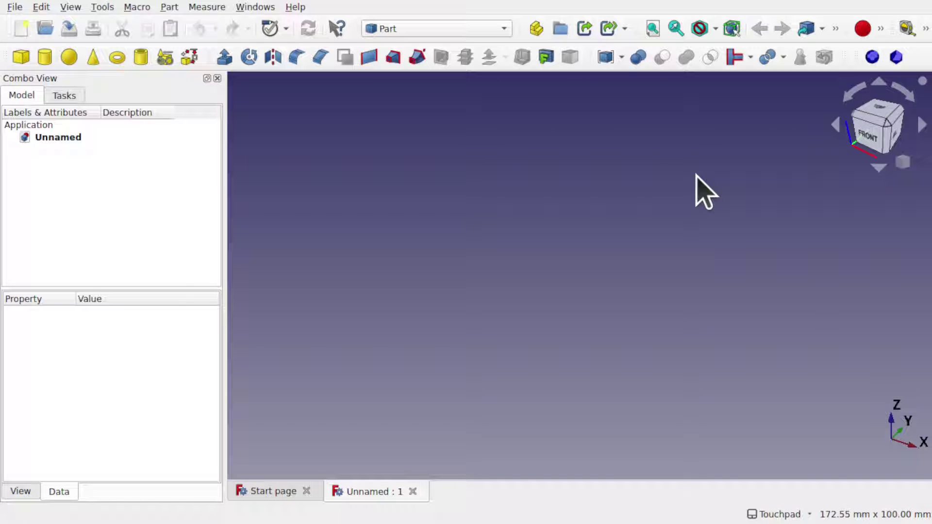
- Delete the AdditionalShapes custom toolbar from the Part workbench and close the Customize dialog
click(102, 8)
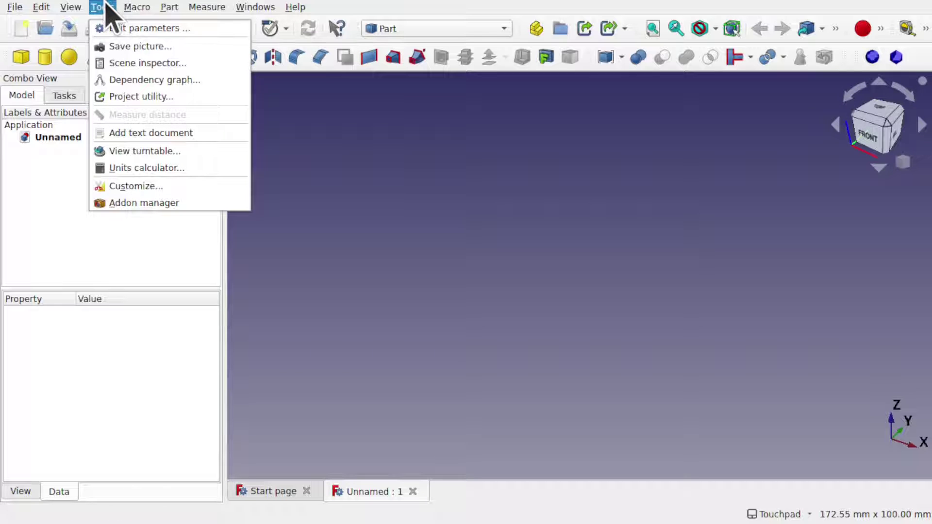
click(171, 187)
click(442, 111)
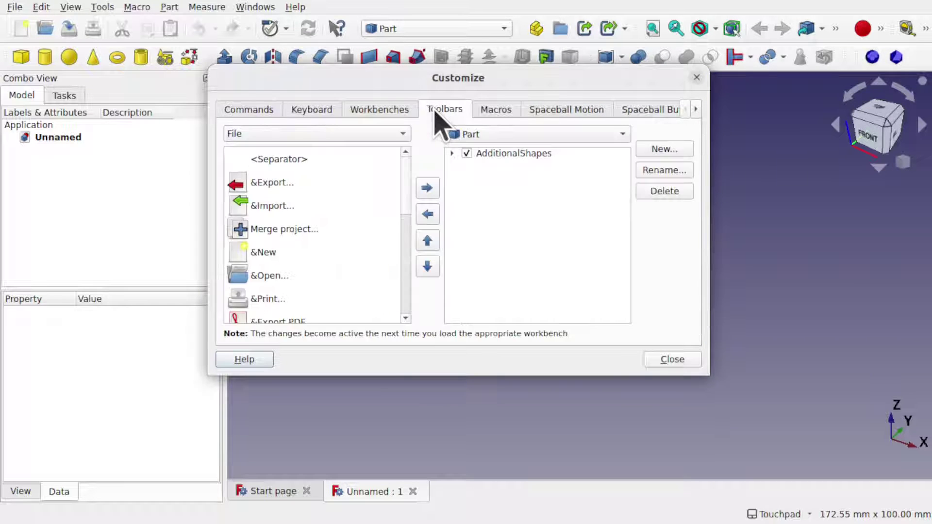
click(452, 153)
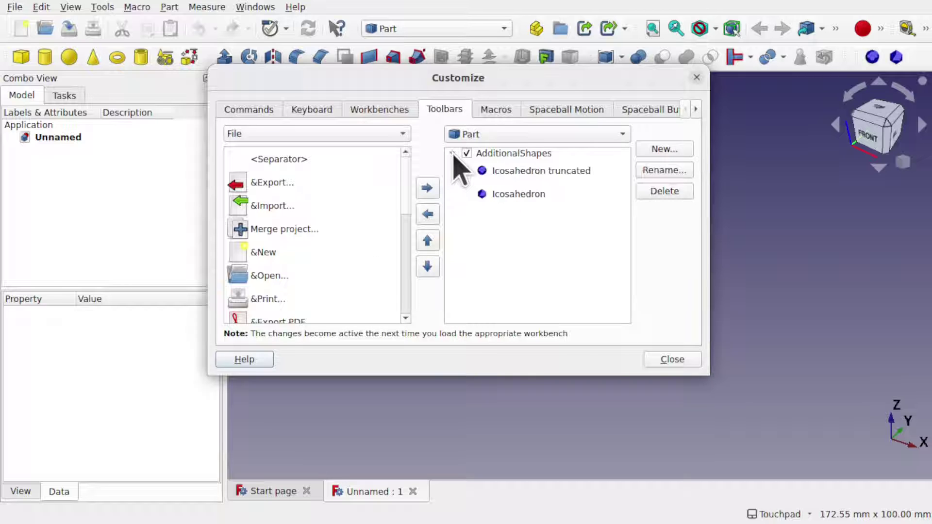
click(524, 155)
click(664, 191)
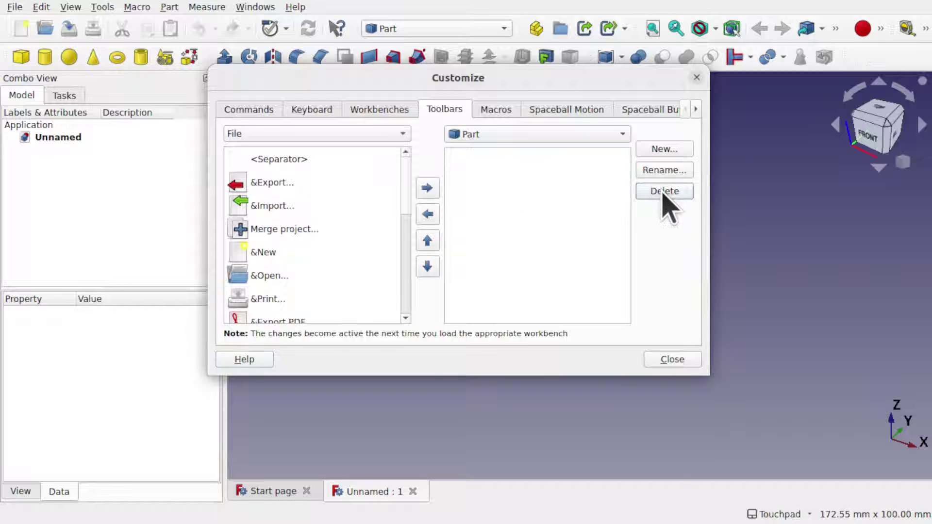
click(673, 360)
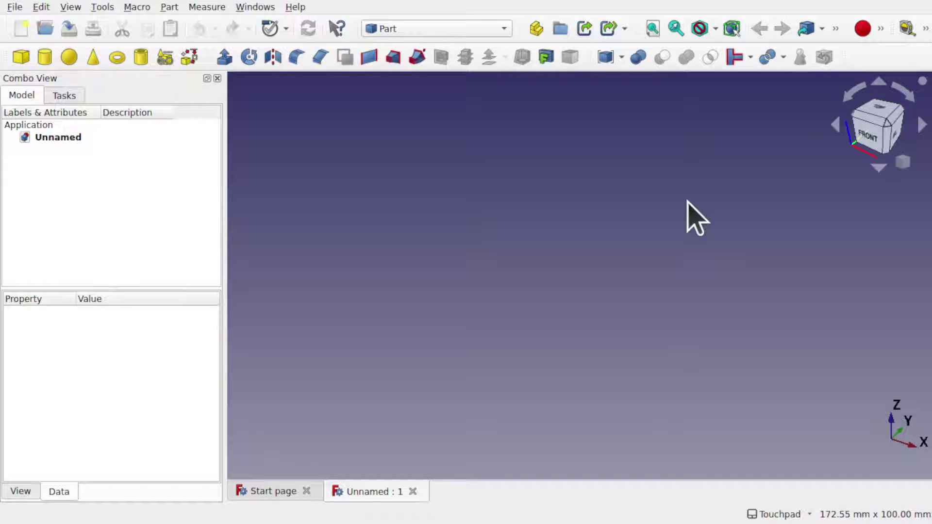
- Switch to the Pyramids-and-Polyhedrons workbench and create an icosahedron
click(433, 28)
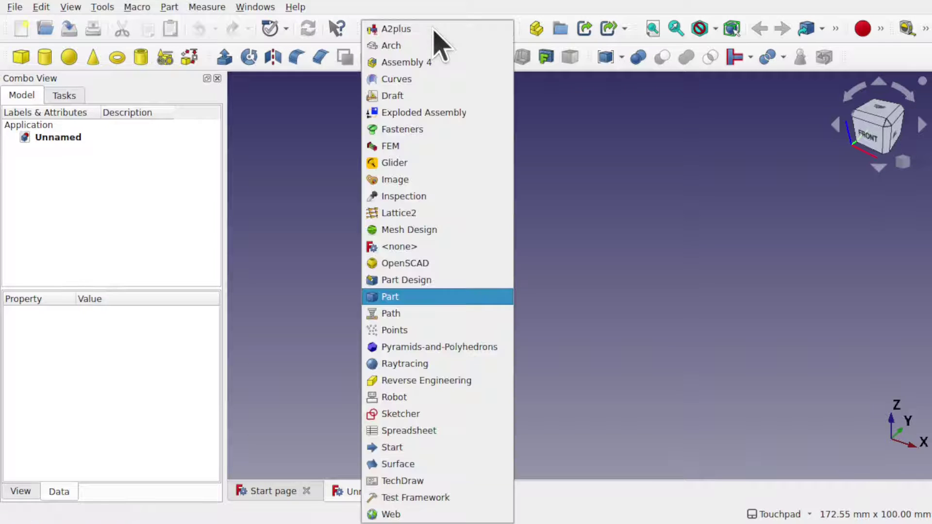
click(451, 347)
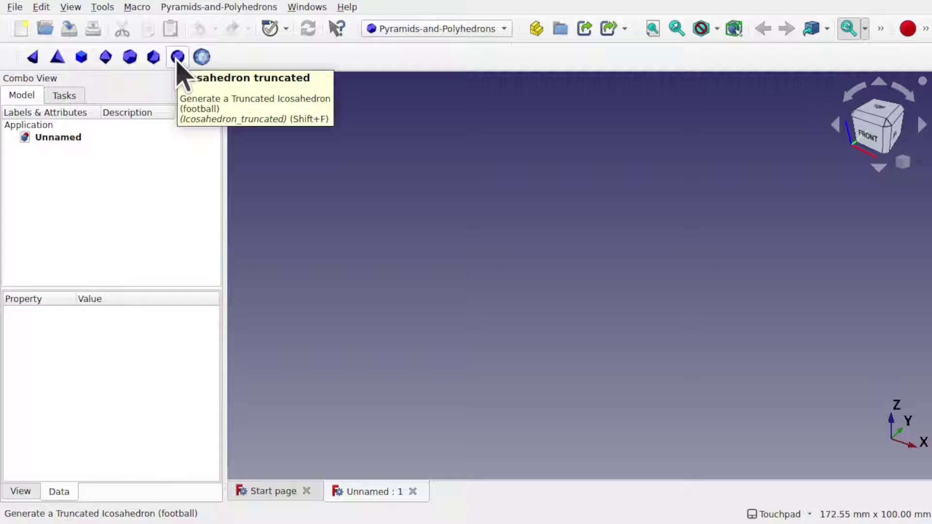
click(153, 57)
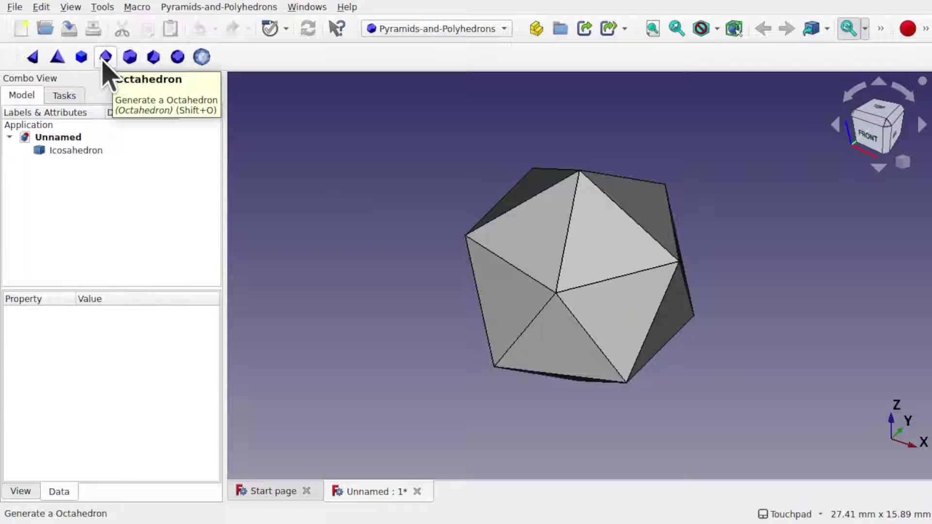
- Set the icosahedron's radius to 10 mm and afterwards its side length to 20 mm
click(584, 287)
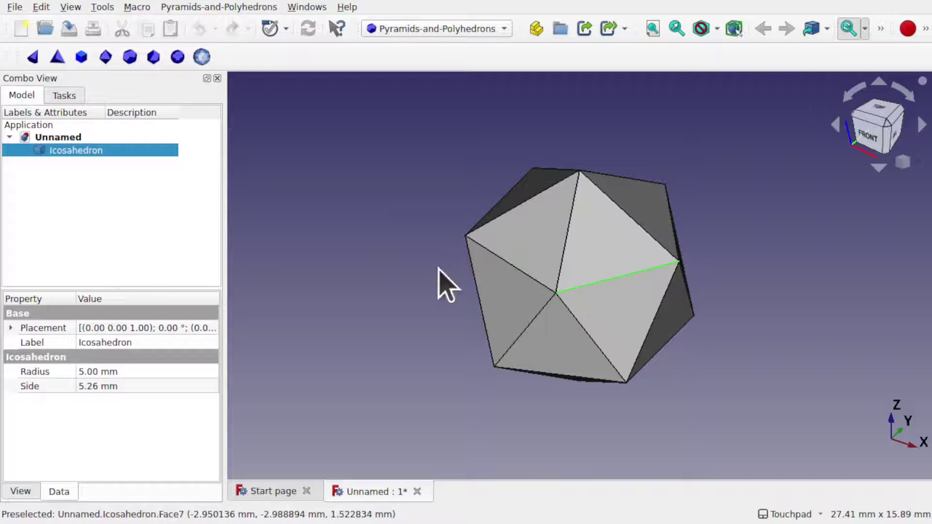
click(143, 371)
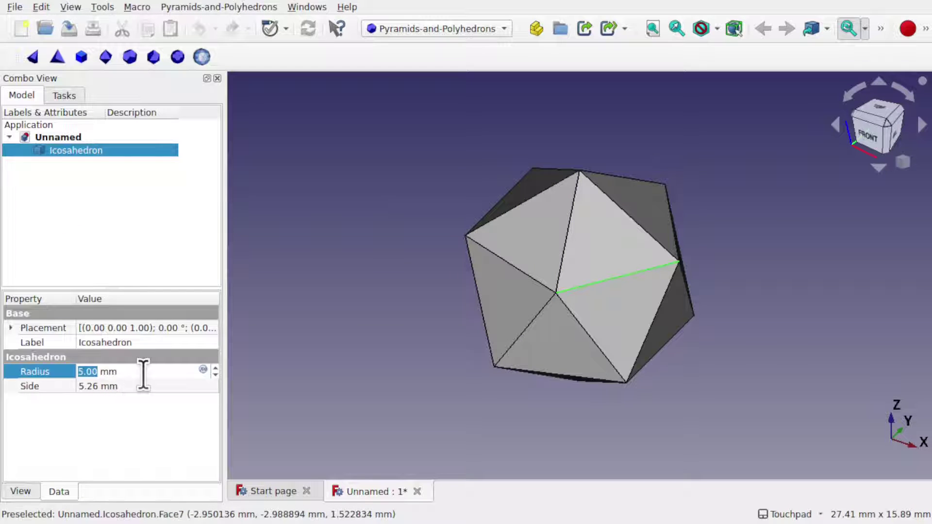
text(10)
key(Return)
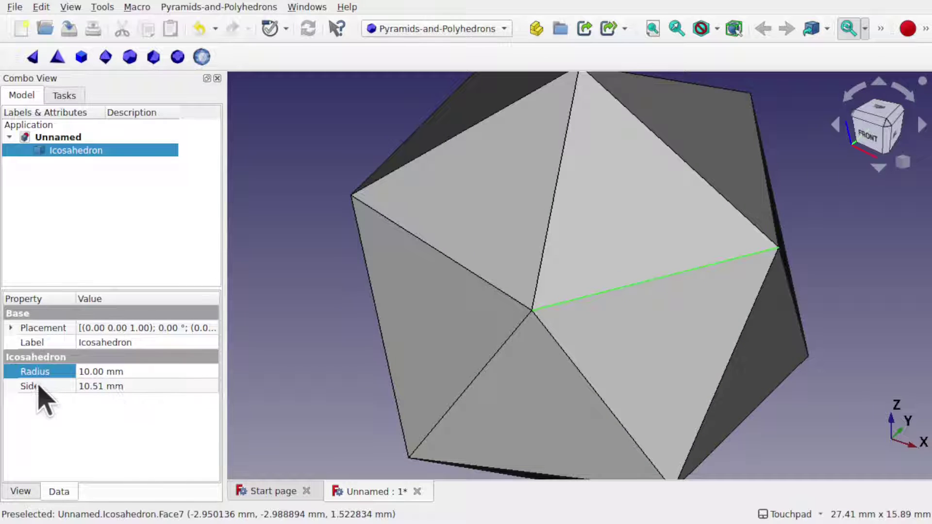
click(134, 388)
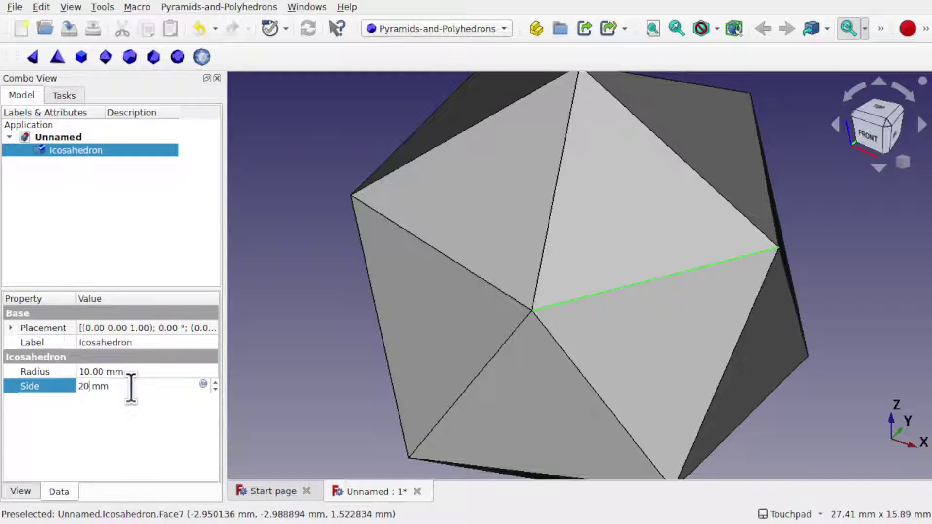
key(Return)
scroll(516, 358, down, 5)
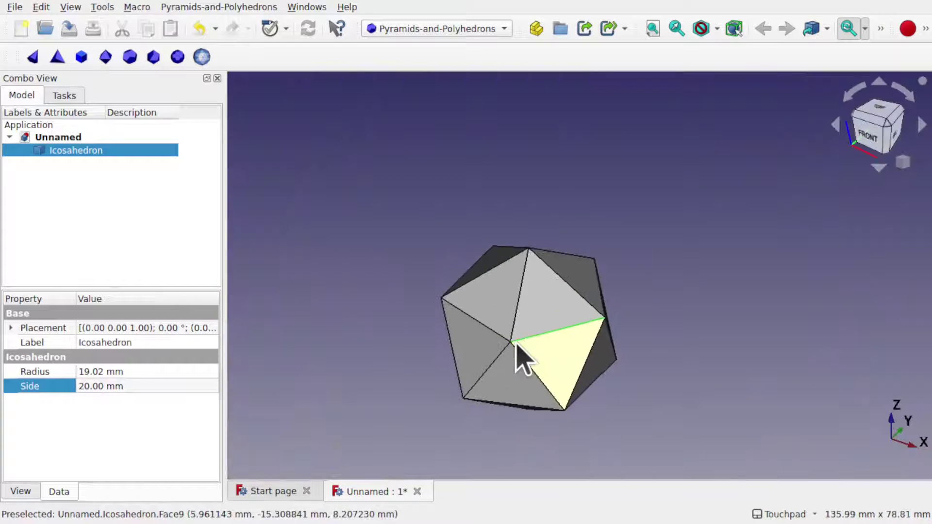
- Change the icosahedron's side length to 2 mm and after that to 8 mm
click(136, 385)
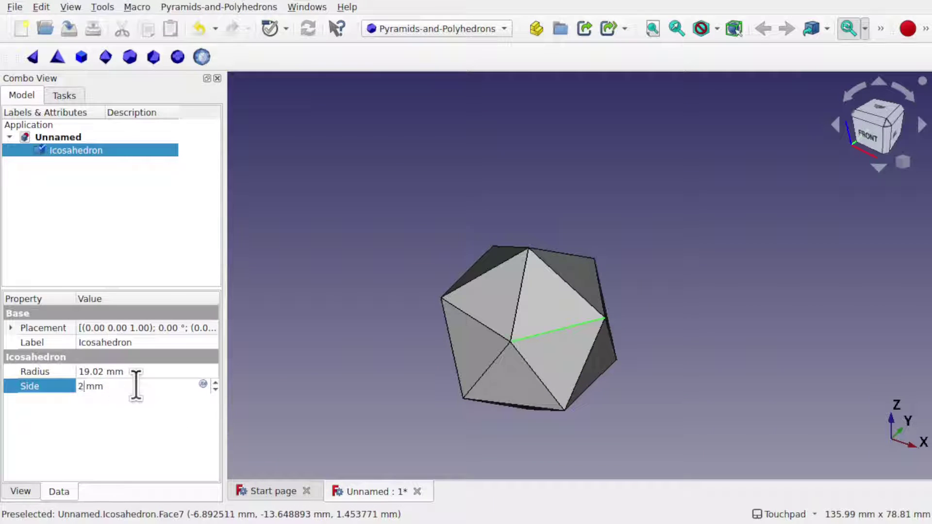
key(Return)
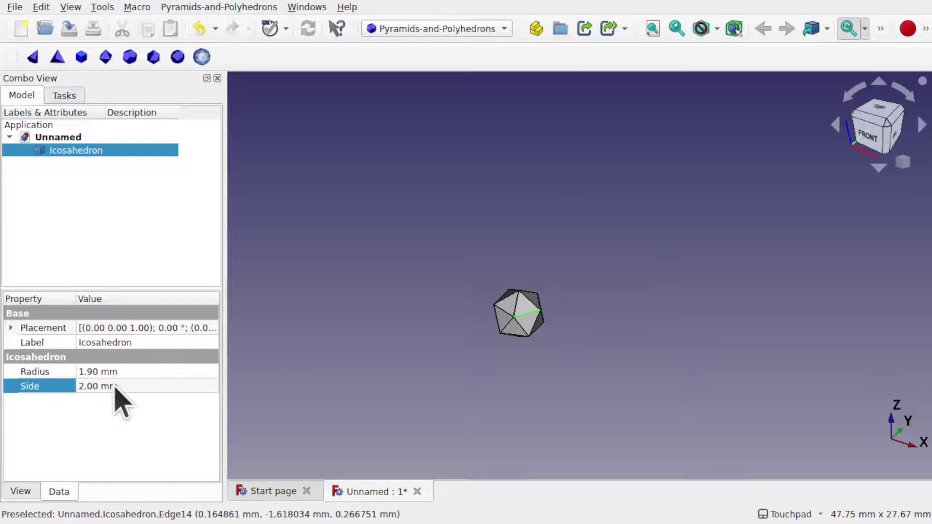
click(112, 386)
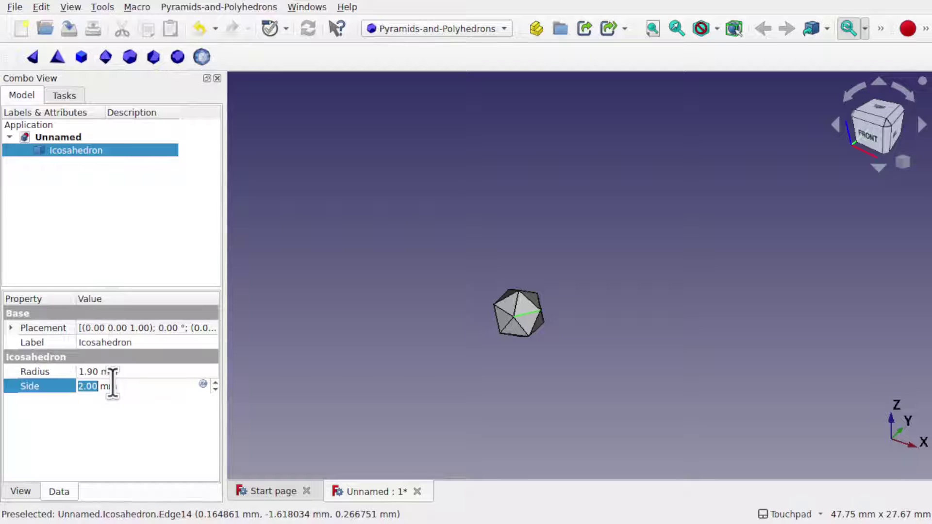
text(8)
key(Return)
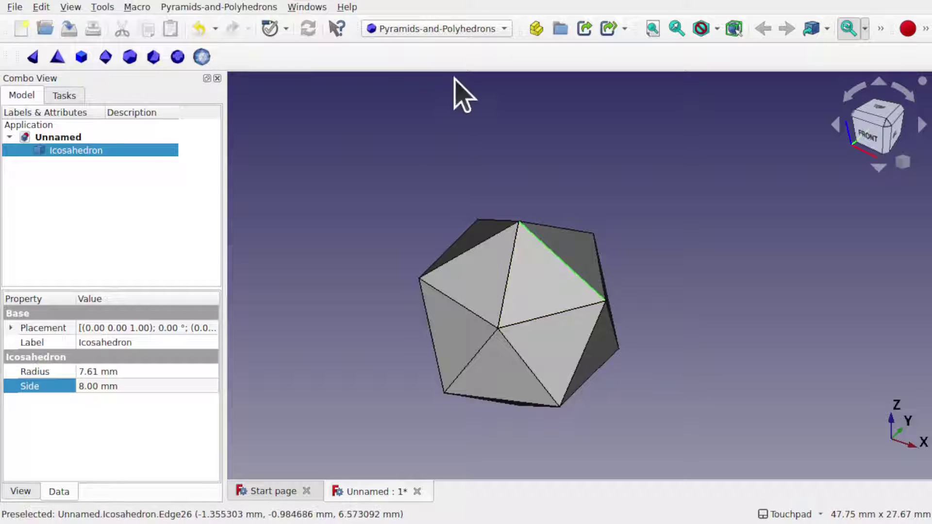
- Measure the distance between two neighbouring vertices of a triangular face of the icosahedron
click(534, 276)
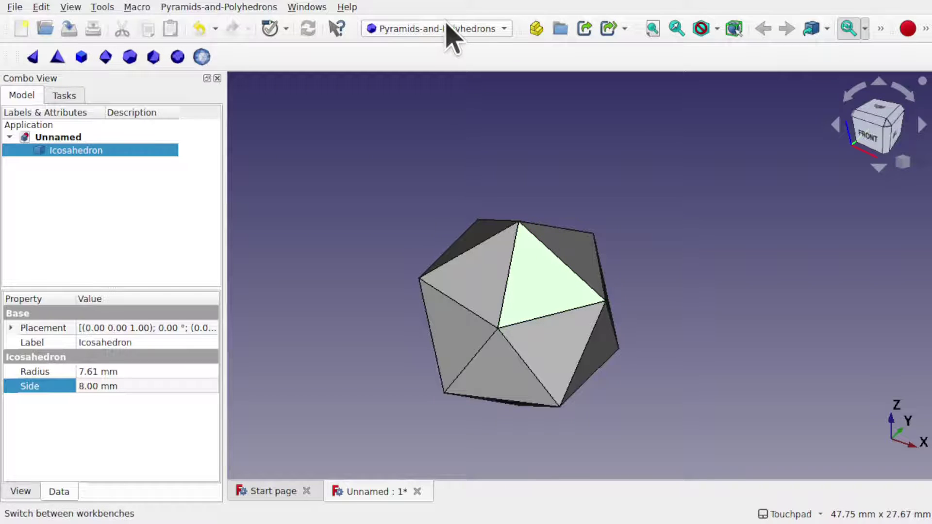
click(880, 29)
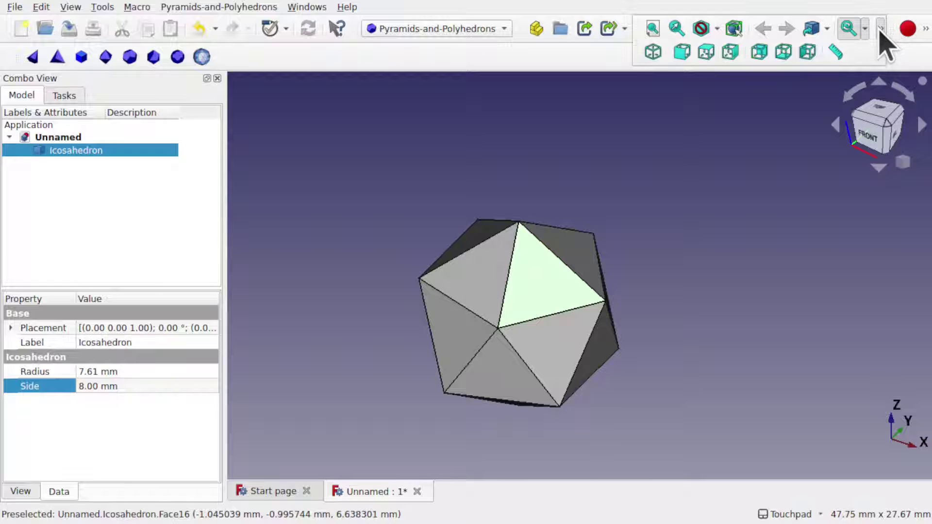
click(834, 51)
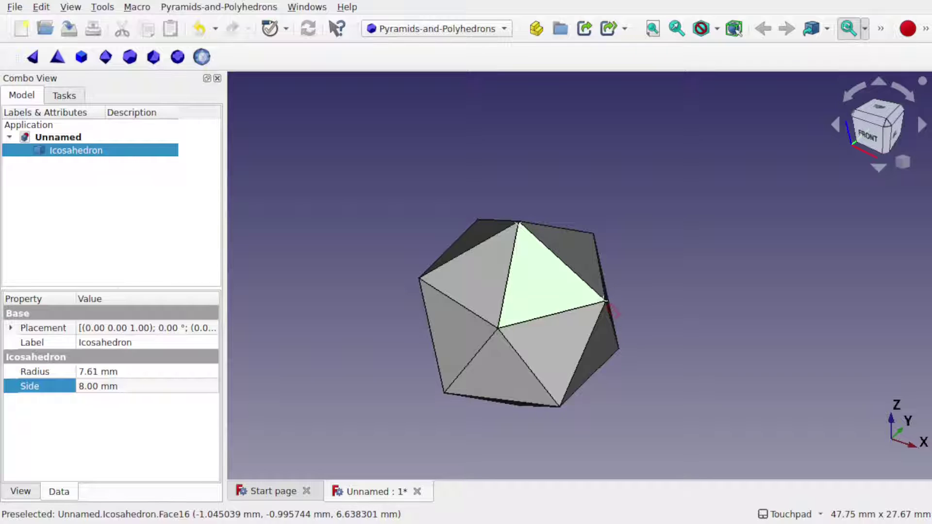
click(606, 302)
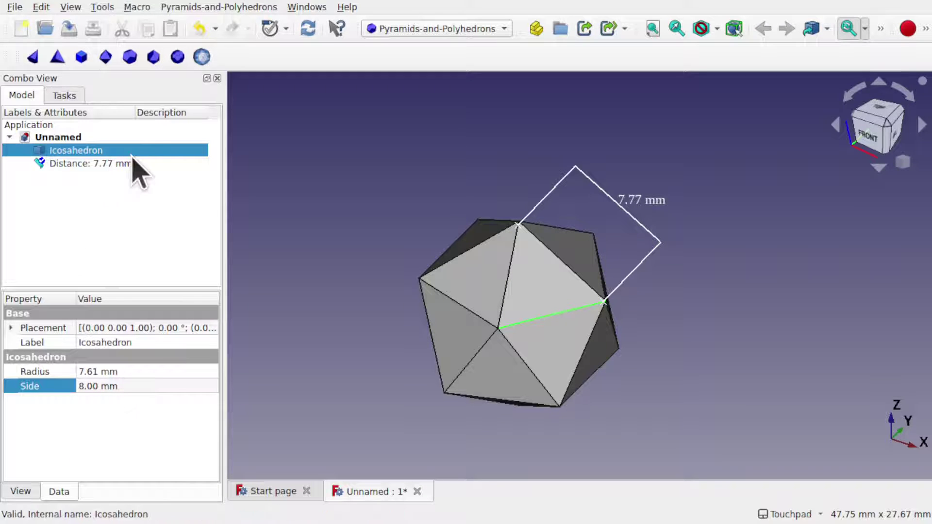
- Delete the icosahedron together with its distance measurement
key(Up)
click(87, 152)
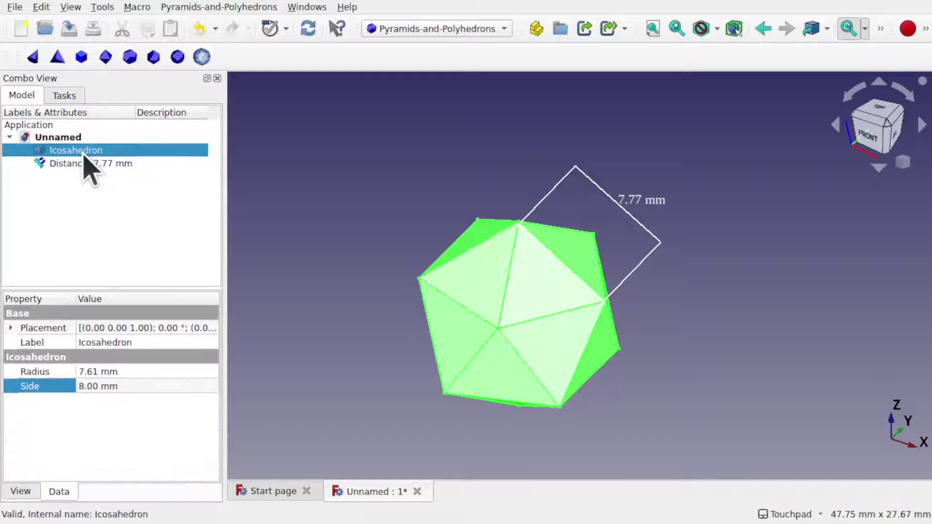
ctrl+click(96, 164)
key(Delete)
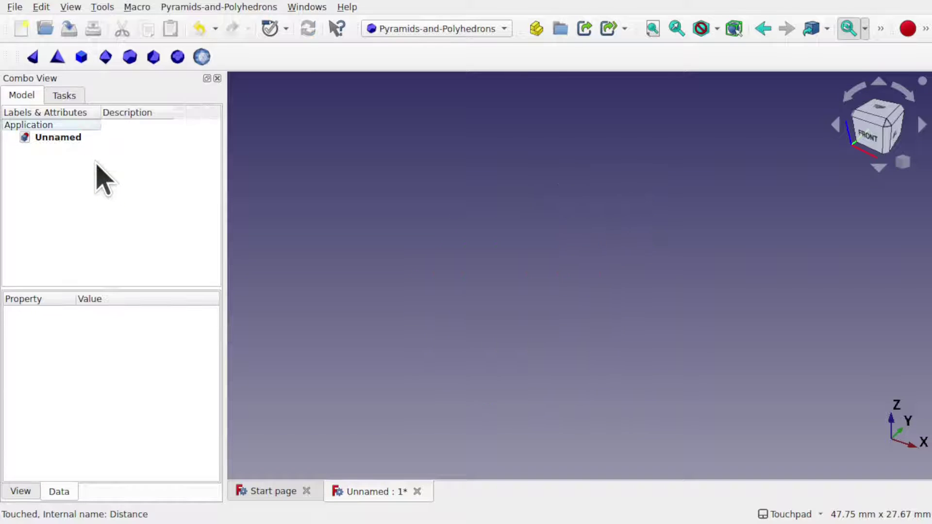
- Create a truncated icosahedron and inspect its pentagonal and hexagonal faces from several directions
click(177, 57)
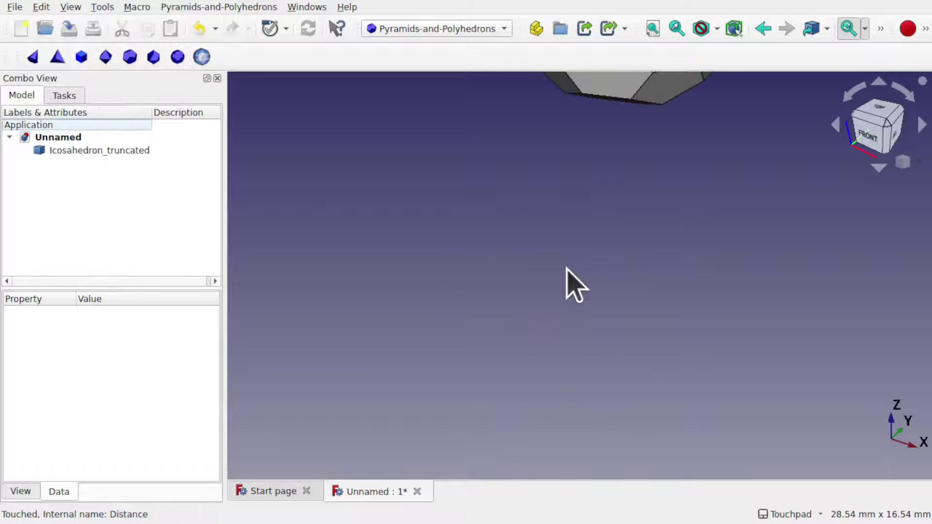
middle_drag(694, 151, 606, 422)
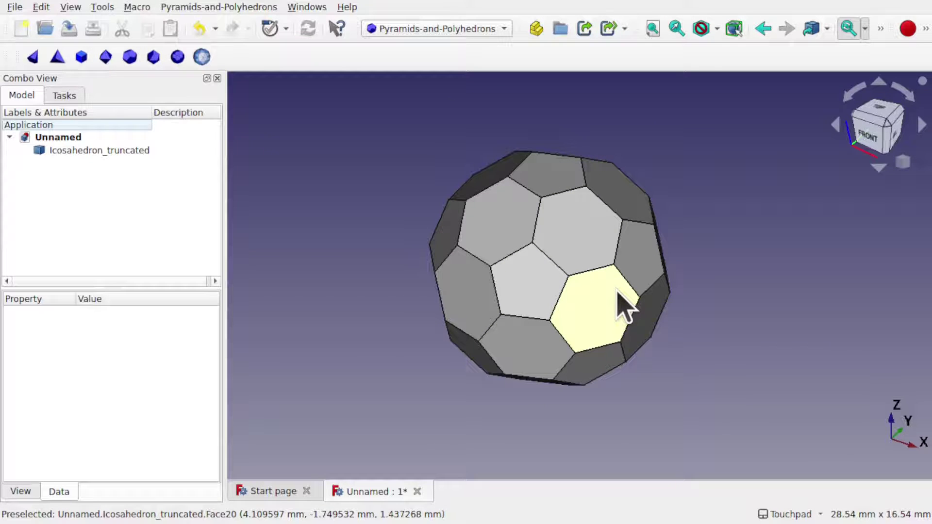
mouse_move(624, 285)
middle_down()
mouse_move(519, 264)
mouse_move(484, 301)
mouse_move(624, 274)
middle_up()
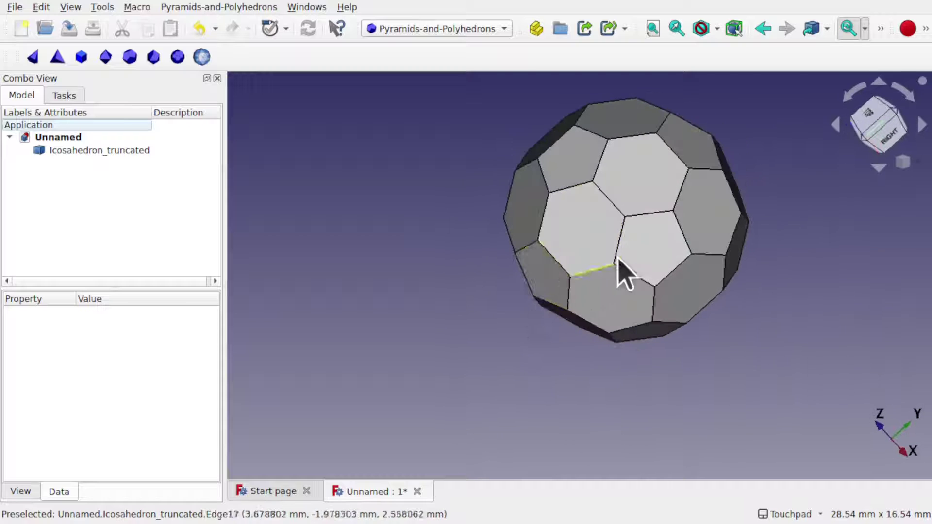
middle_drag(651, 210, 726, 262)
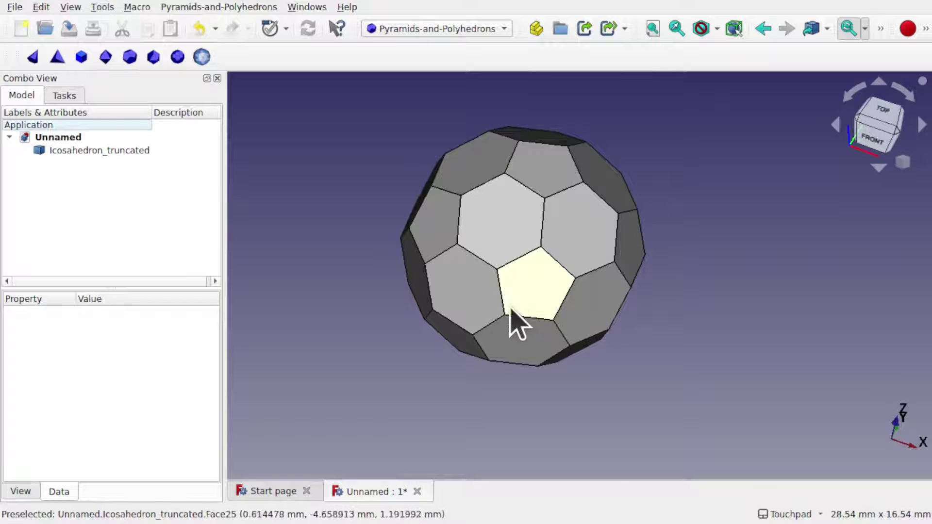
middle_drag(542, 301, 573, 286)
- Set the truncated icosahedron's radius to 10 mm
click(78, 151)
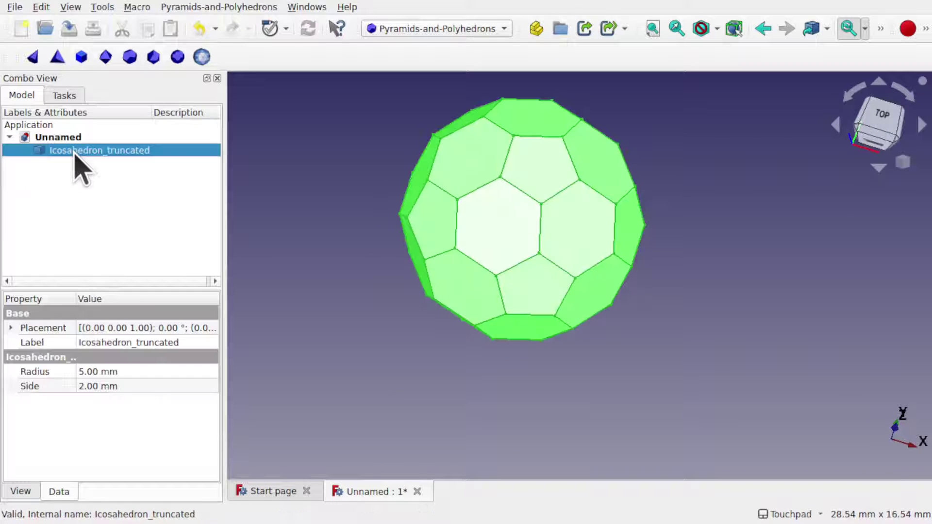
click(144, 372)
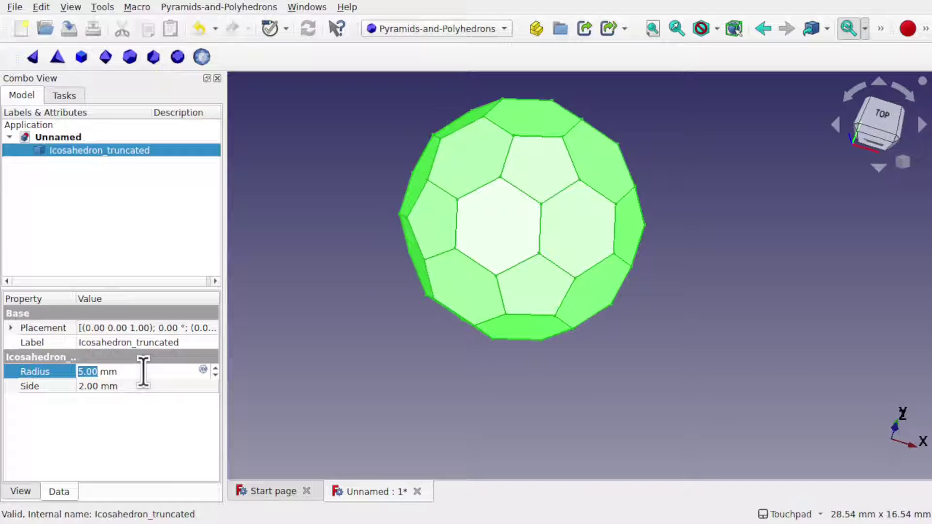
text(10)
key(Return)
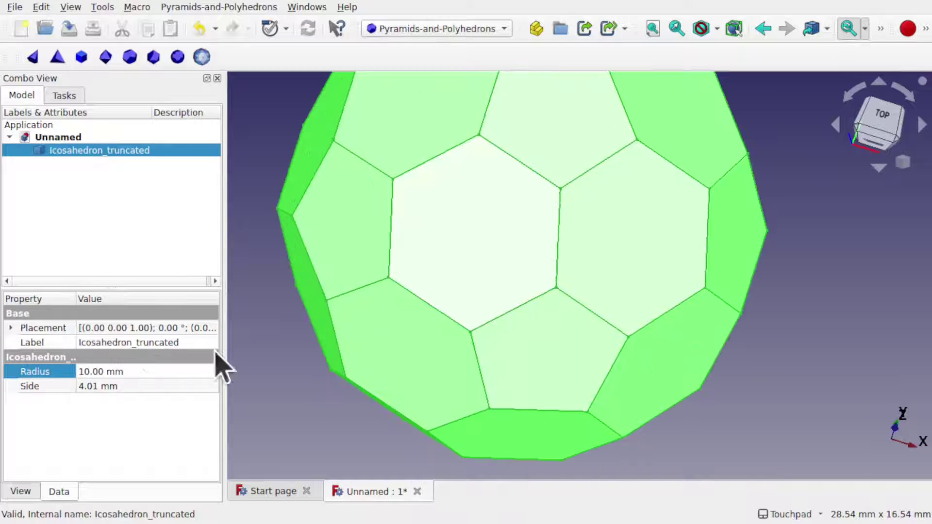
scroll(558, 327, down, 5)
click(683, 274)
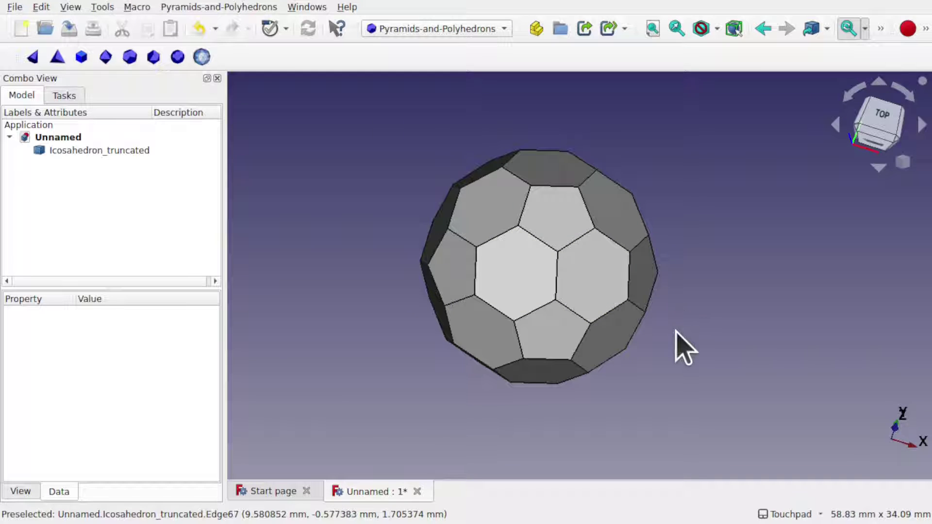
- Try to extrude a hexagonal face of the truncated icosahedron 10 mm along its normal with the Part workbench's Extrude tool
alt+drag(685, 348, 609, 289)
click(602, 275)
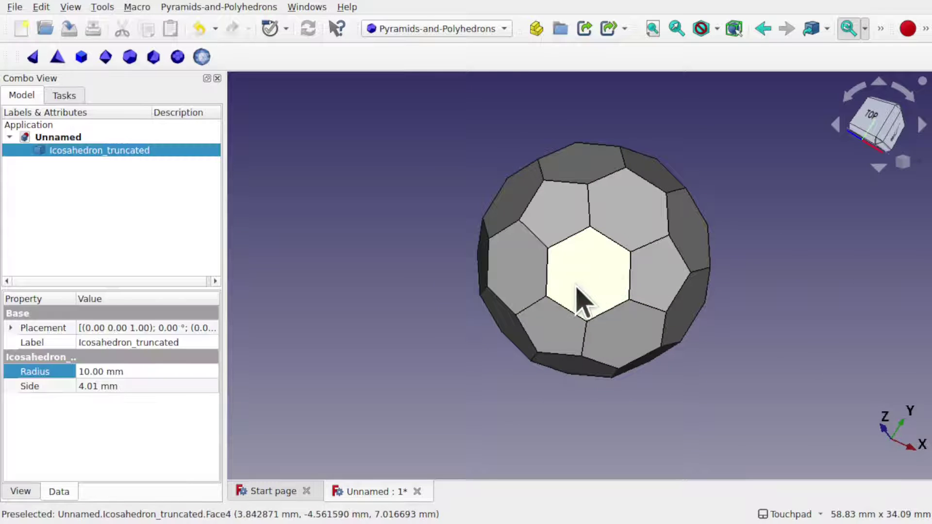
click(412, 29)
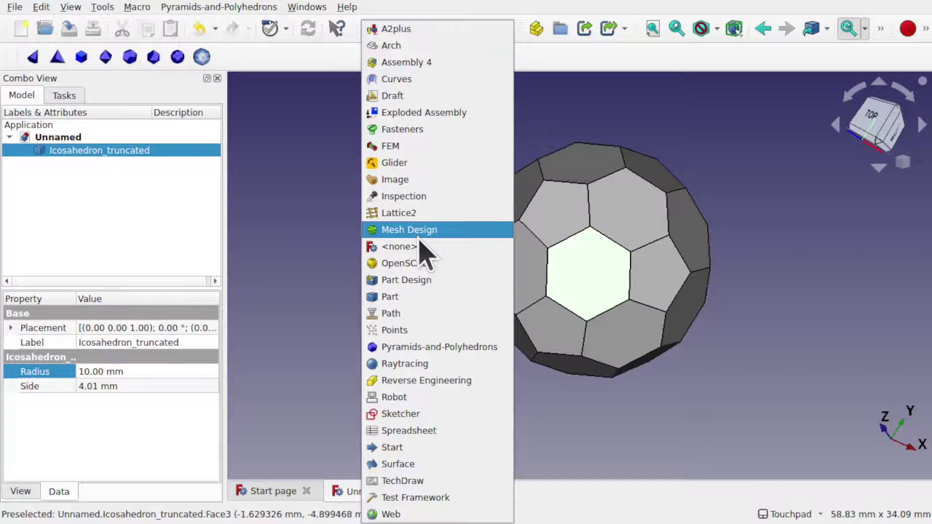
click(408, 298)
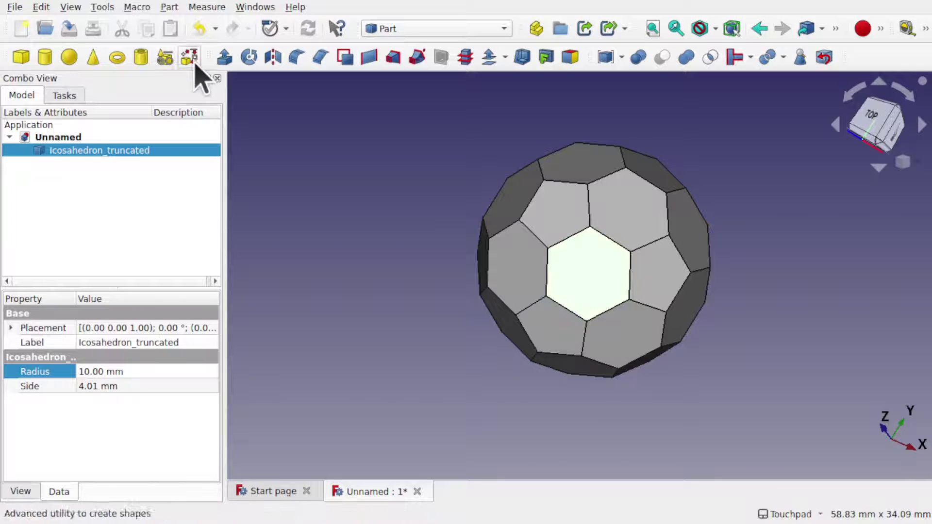
click(223, 58)
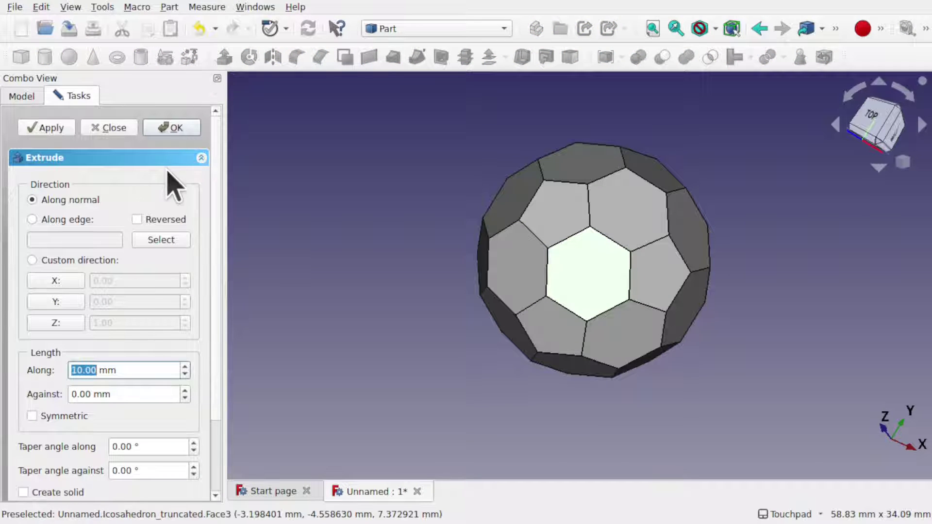
click(176, 135)
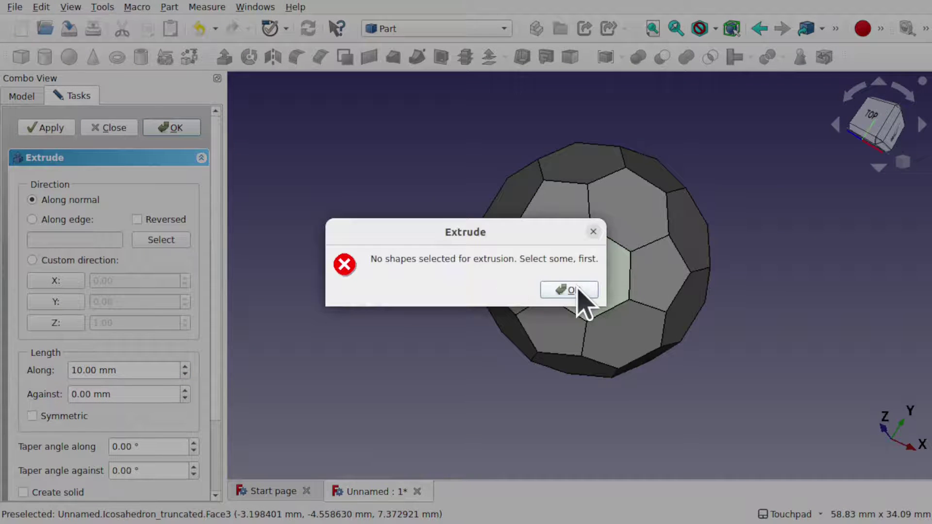
click(577, 291)
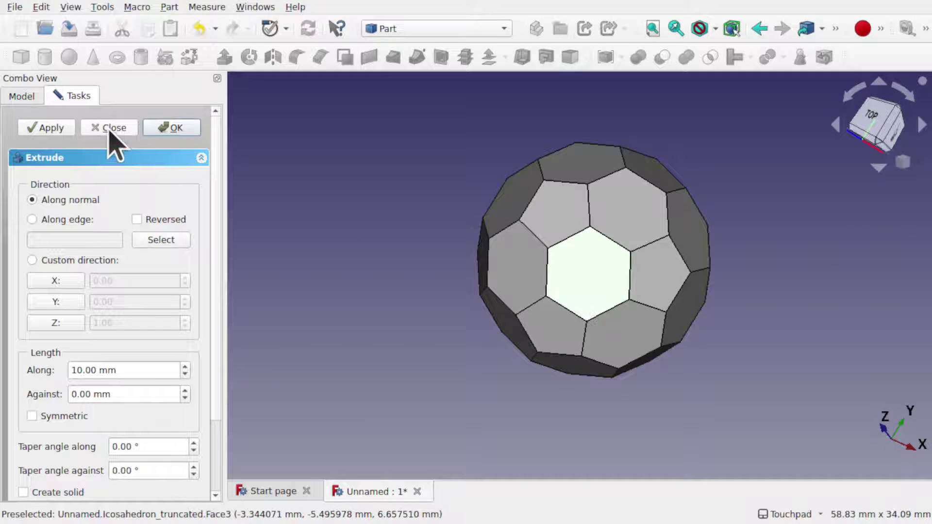
click(110, 128)
- In the Part Design workbench, create a body that uses the truncated icosahedron as its base feature
alt+drag(561, 277, 505, 277)
click(396, 29)
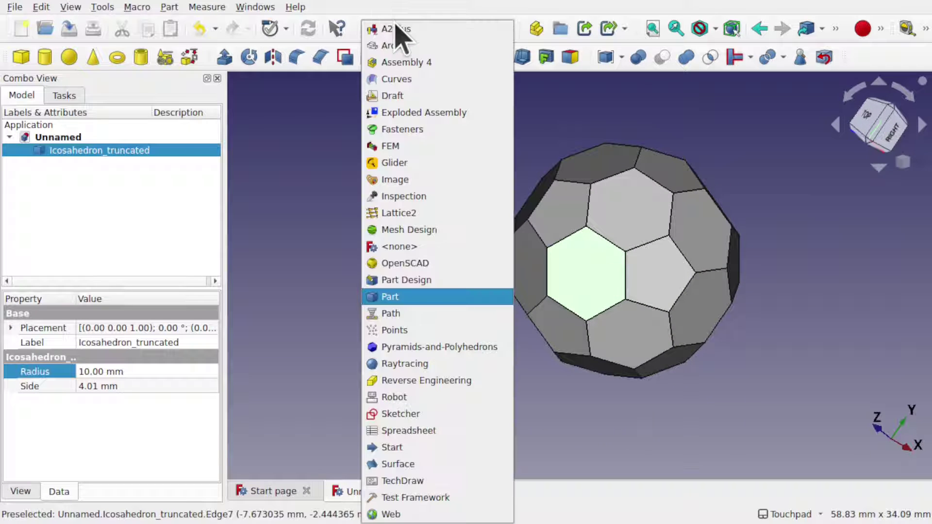
click(422, 280)
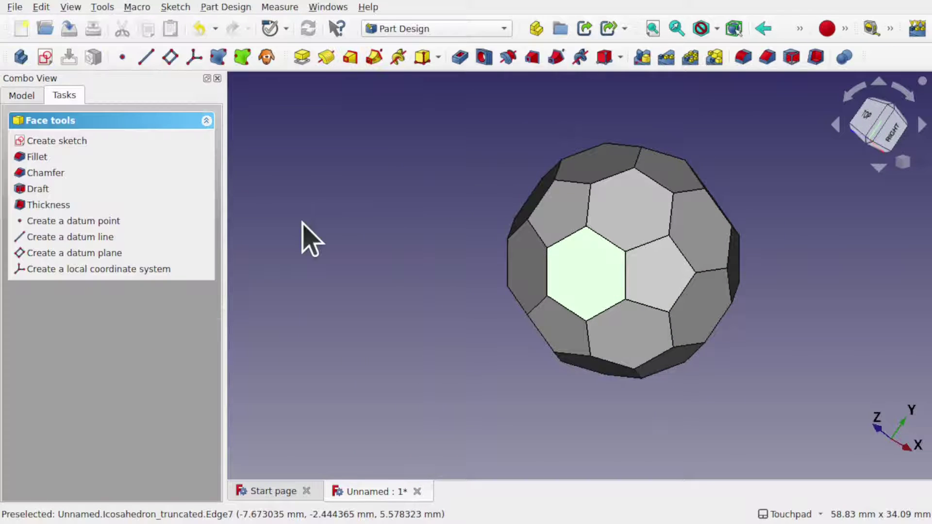
click(22, 95)
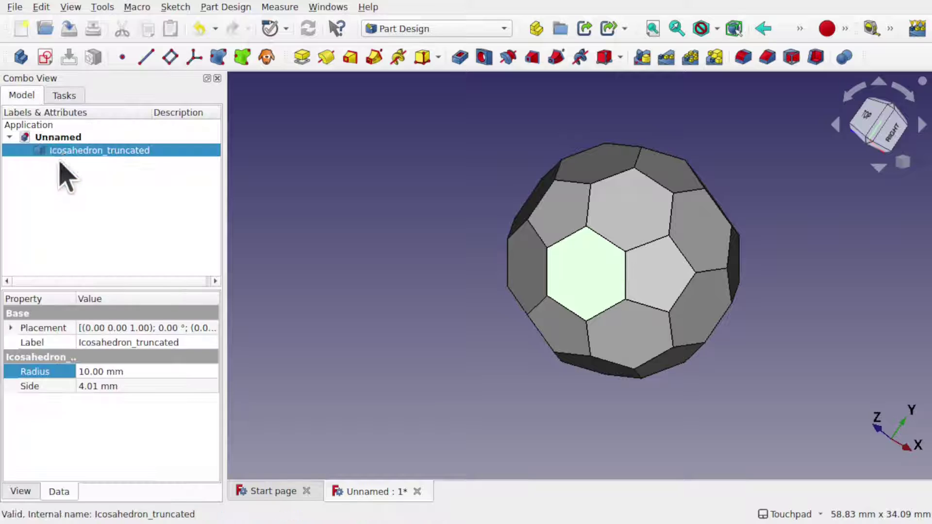
click(62, 169)
click(21, 57)
drag(111, 151, 111, 166)
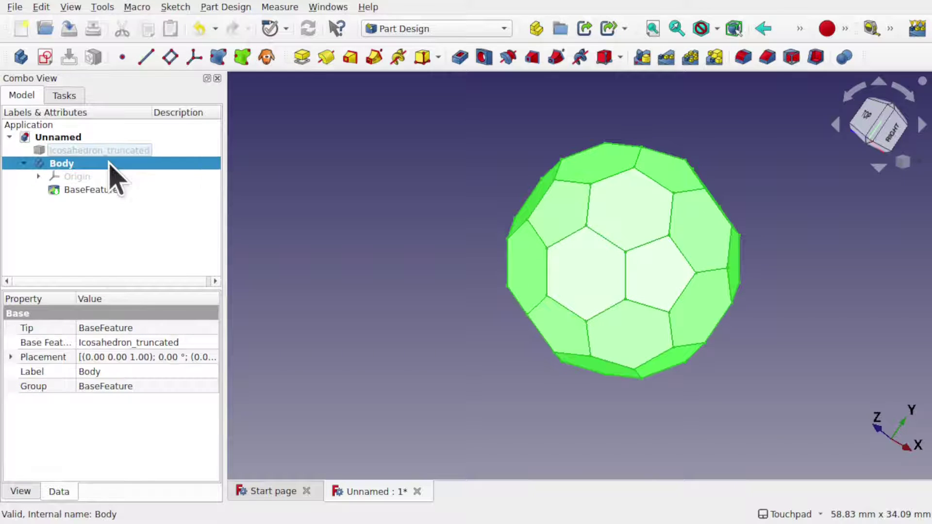
click(117, 219)
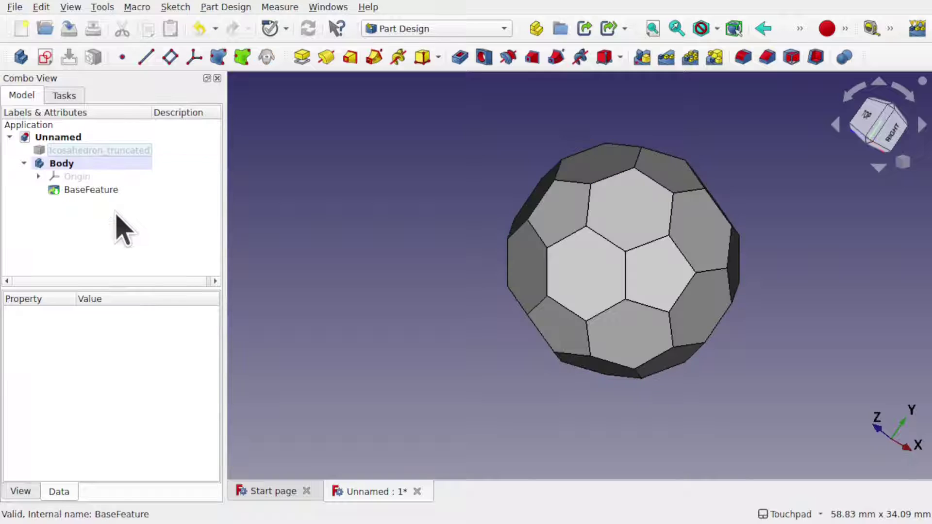
- Pad a hexagonal face of the body outward by 10 mm along its normal
click(589, 284)
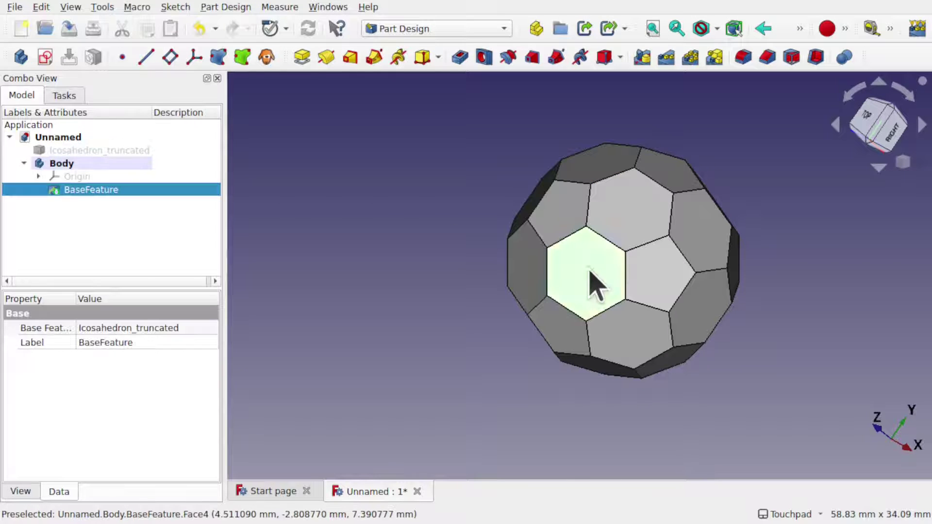
click(298, 65)
click(148, 127)
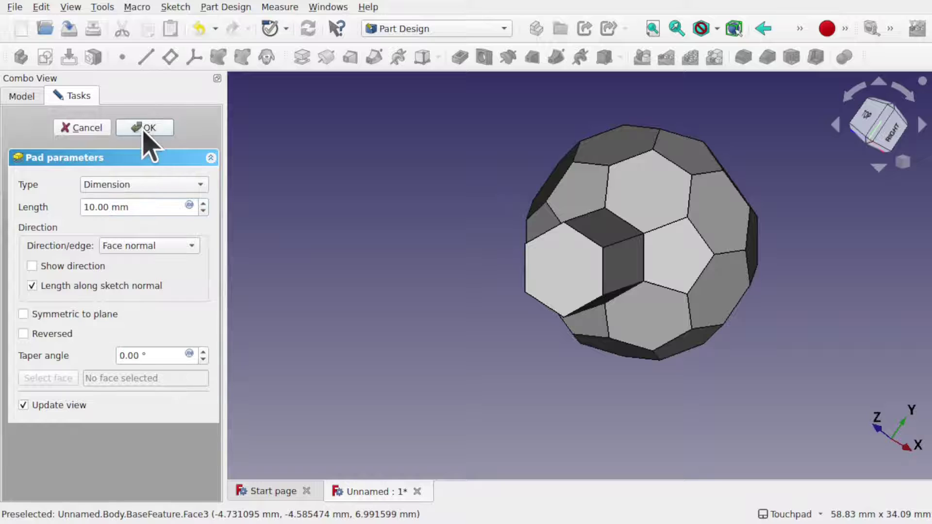
- Try to pad a neighbouring hexagonal face and a pentagonal face together by 10 mm
click(656, 209)
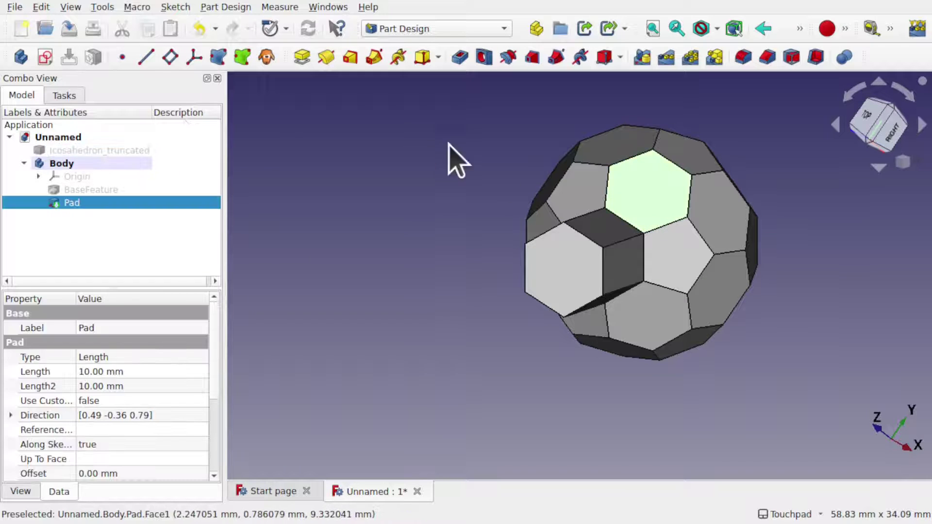
ctrl+click(689, 274)
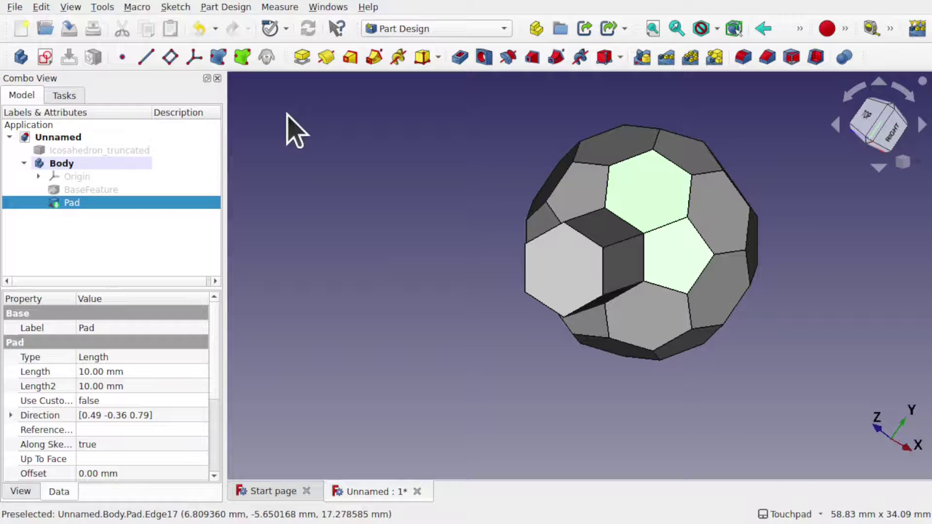
click(302, 58)
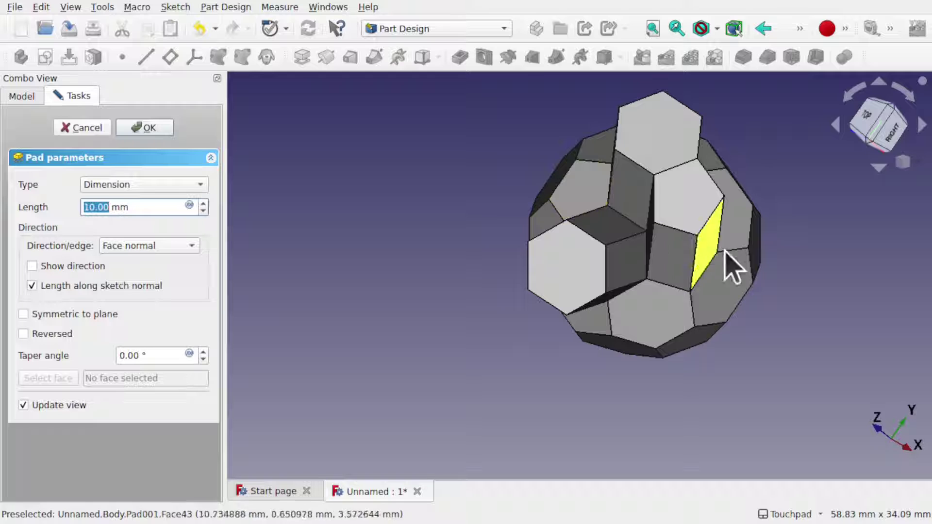
click(90, 131)
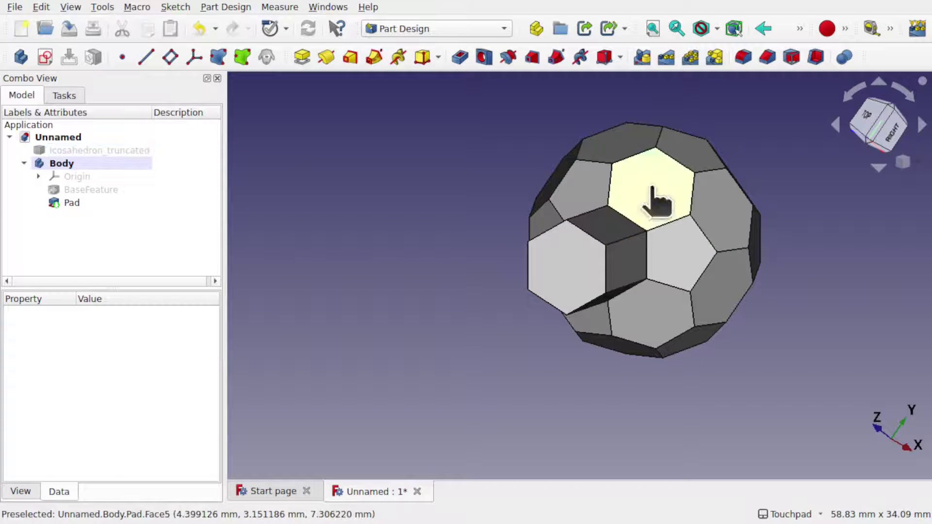
- Pad the hexagonal face above the first pad and the adjoining pentagonal face separately, each by 10 mm
click(656, 219)
click(302, 57)
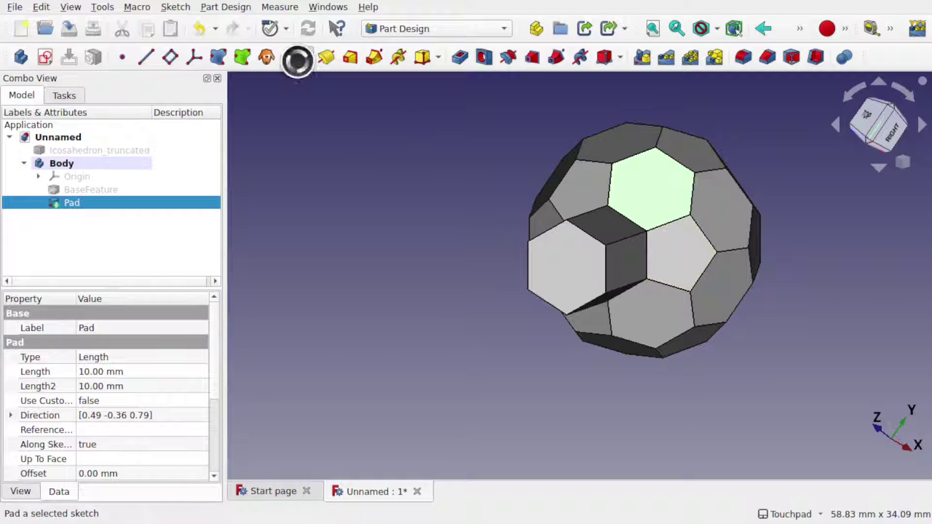
click(145, 129)
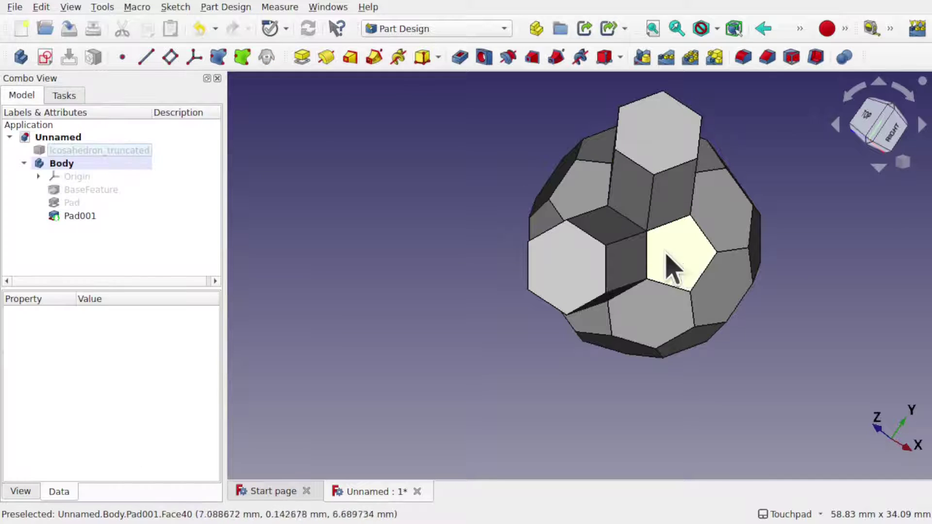
click(691, 264)
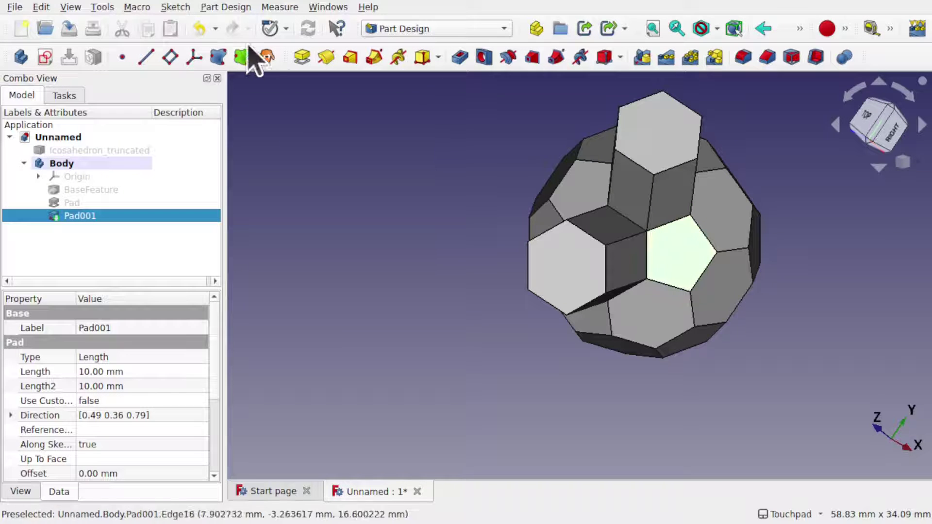
click(301, 58)
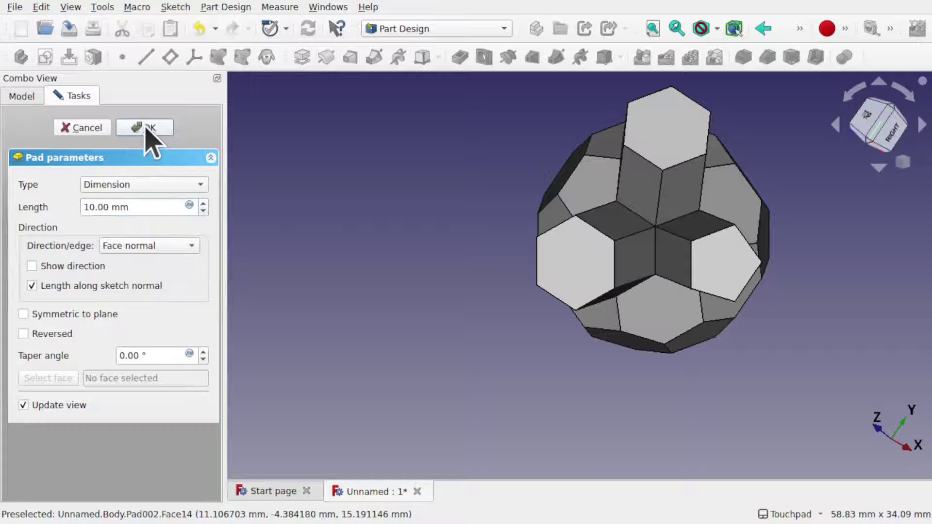
click(145, 129)
- Delete the body with its pads and make the original truncated icosahedron visible again
alt+drag(726, 235, 720, 262)
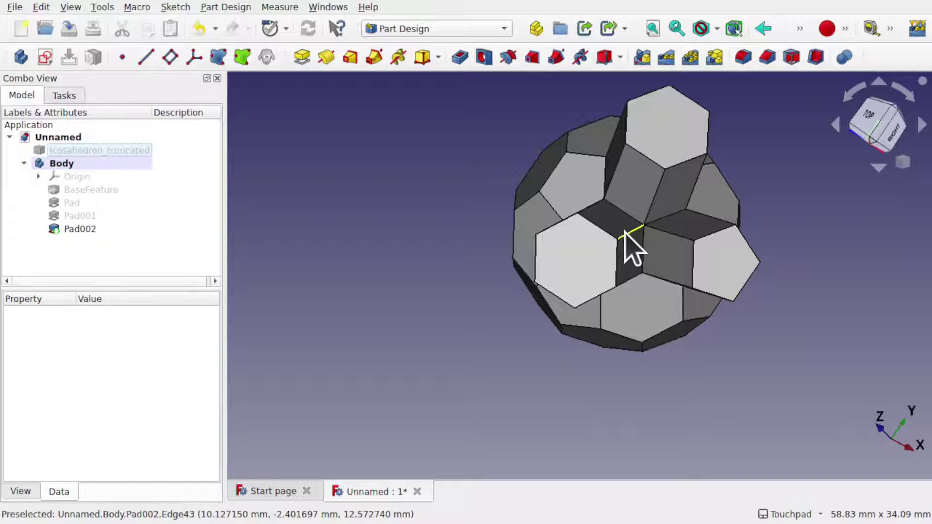
click(91, 165)
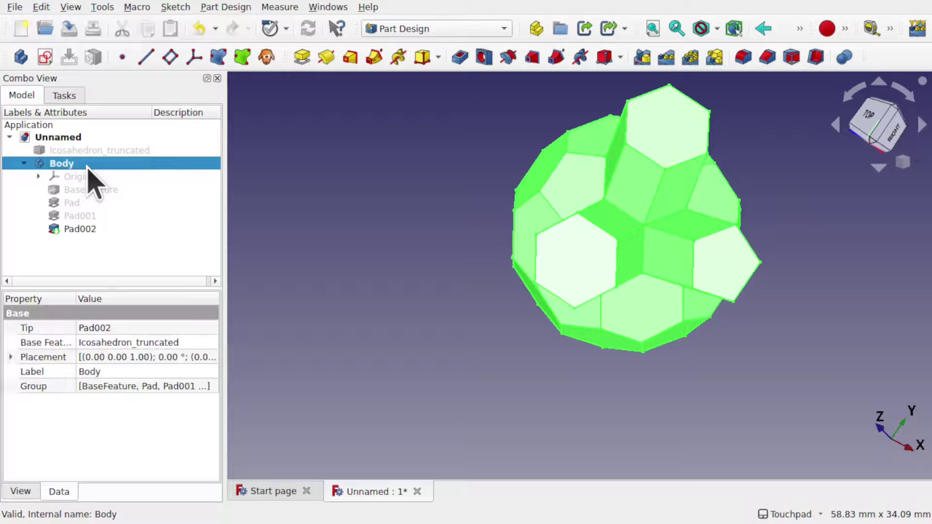
key(Delete)
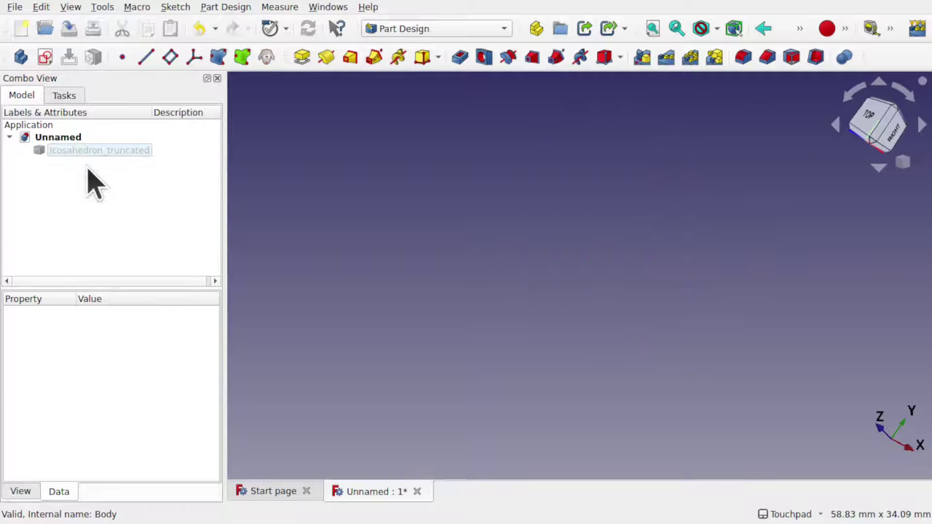
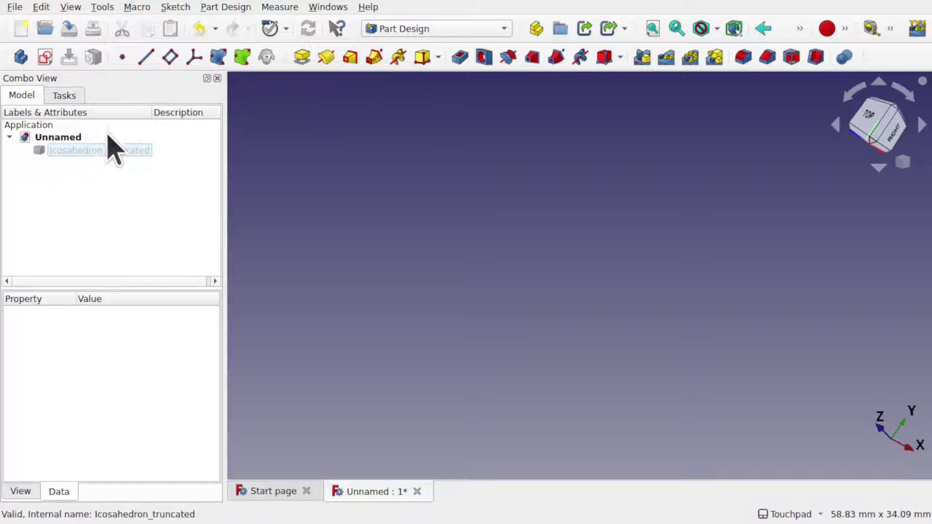
click(100, 151)
key(space)
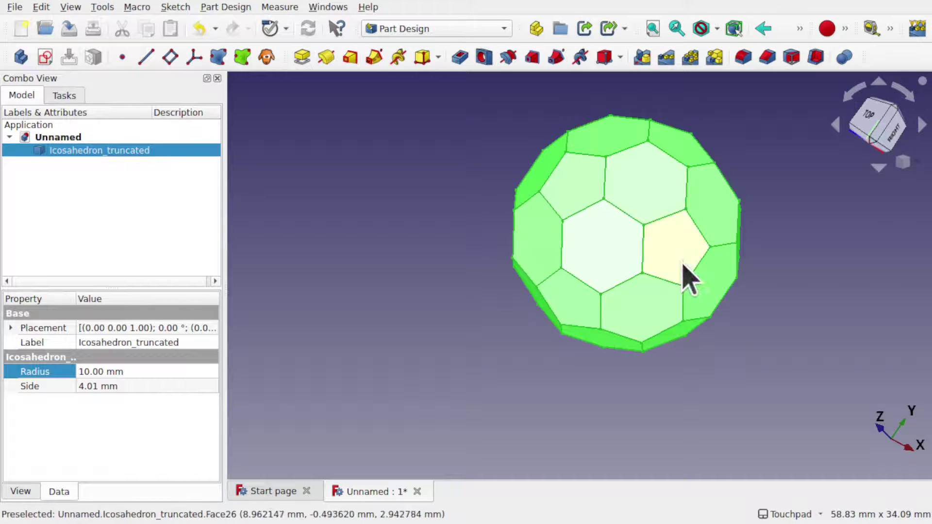
alt+drag(686, 250, 640, 260)
click(697, 248)
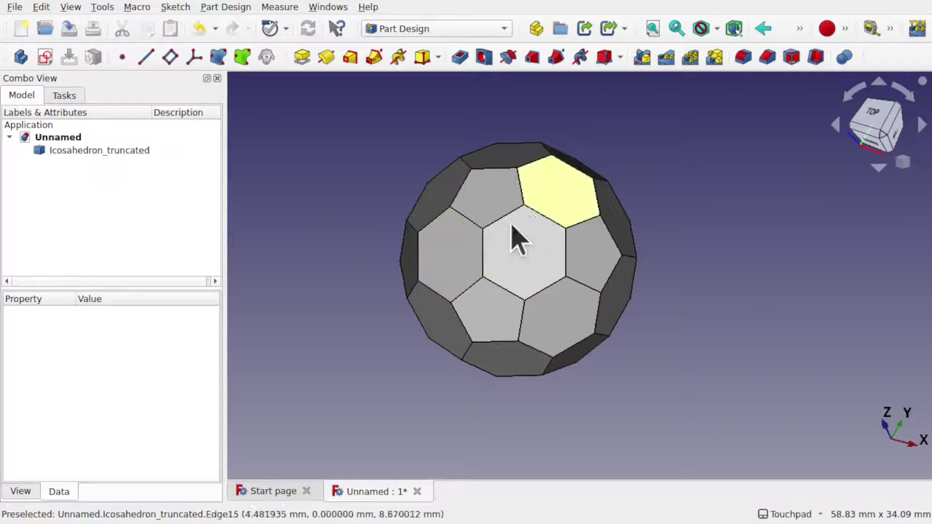
- Display the Selection view for listing the picked elements
click(71, 8)
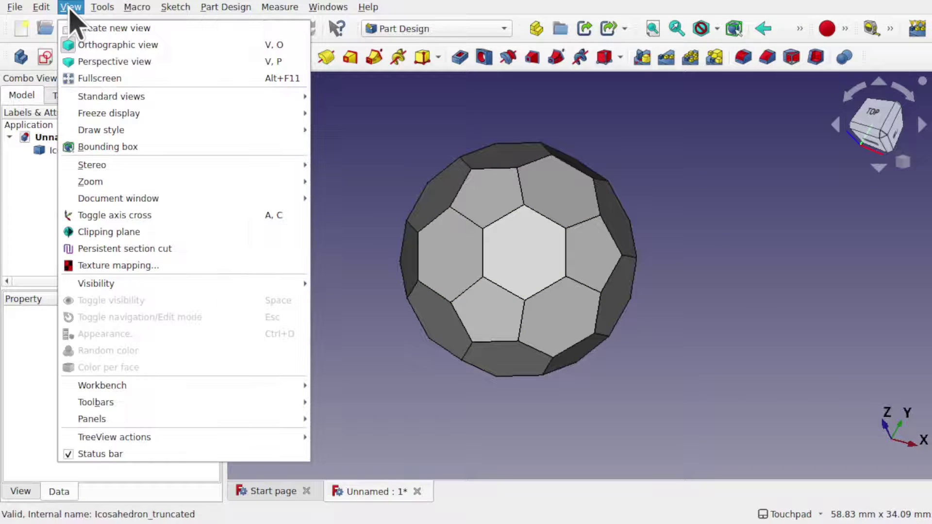
mouse_move(169, 424)
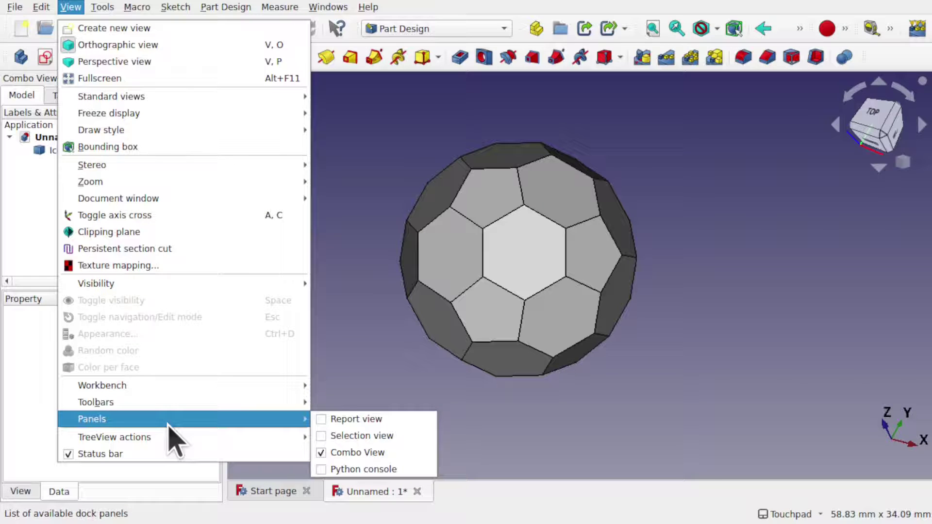
click(320, 435)
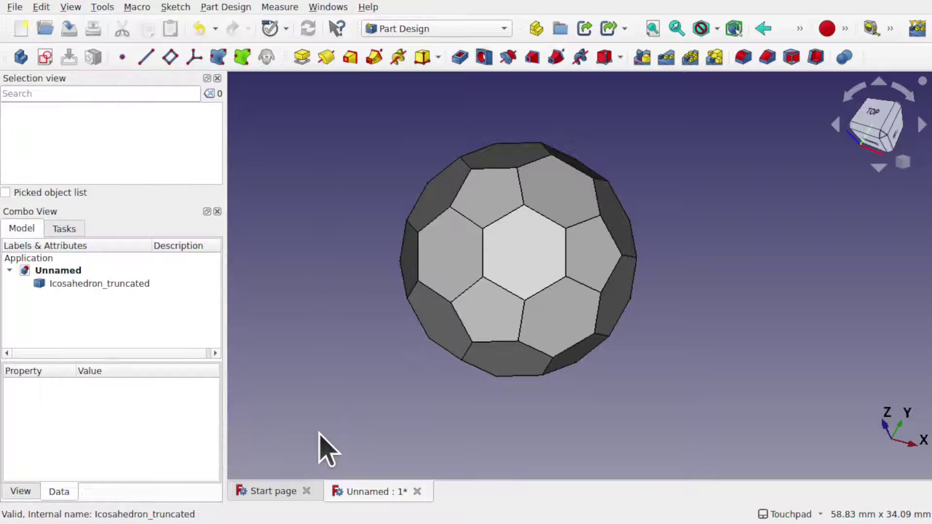
- Pick three hexagonal faces and one pentagonal face together to list them in the Selection view, and clear the selection
click(539, 249)
ctrl+click(472, 264)
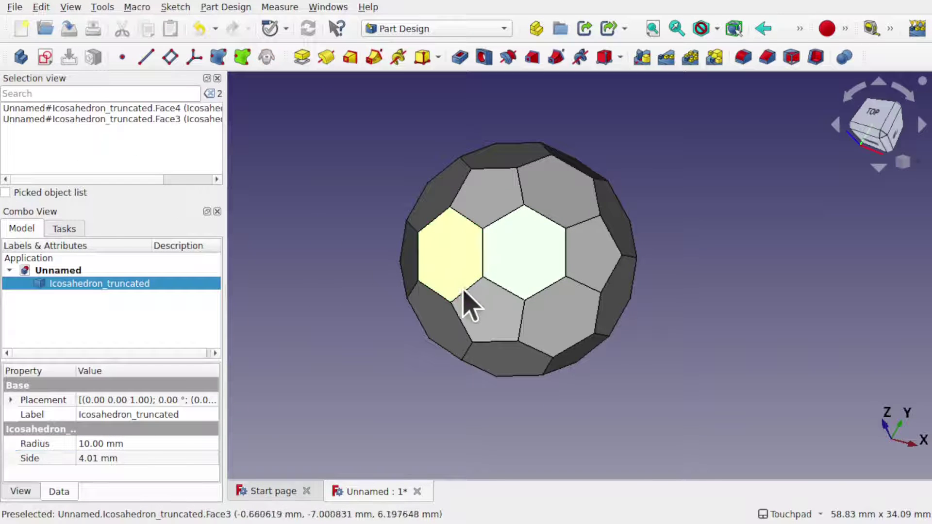
ctrl+click(482, 308)
ctrl+click(557, 322)
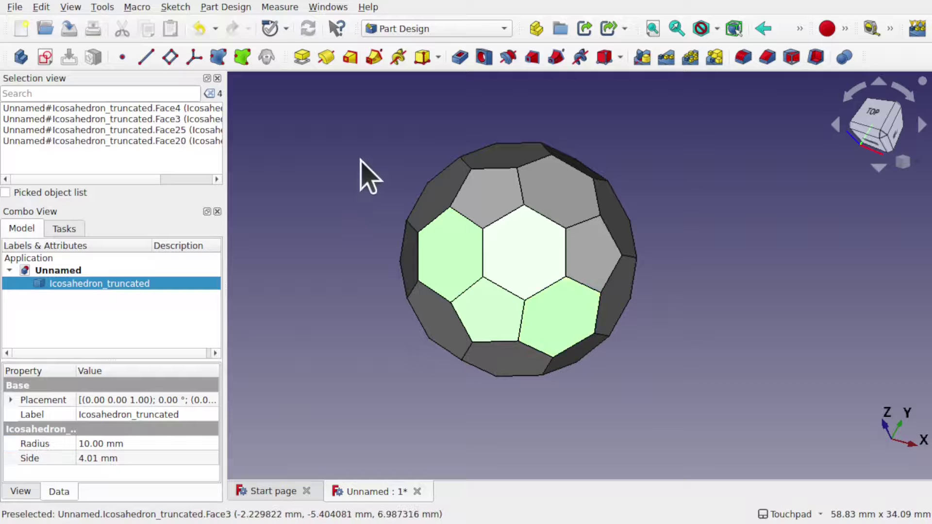
click(367, 174)
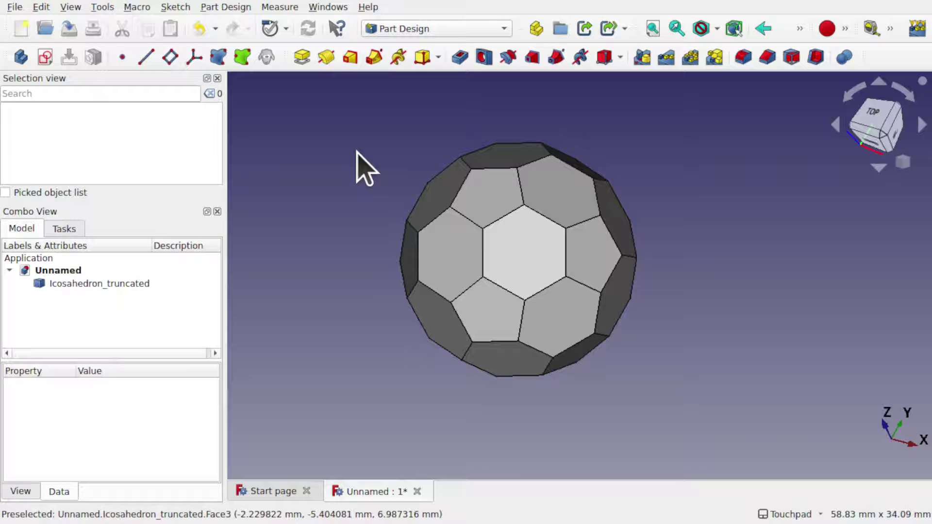
- Select all faces of the truncated icosahedron at once with Box element selection and widen the side panel to read the Selection view entries
click(41, 7)
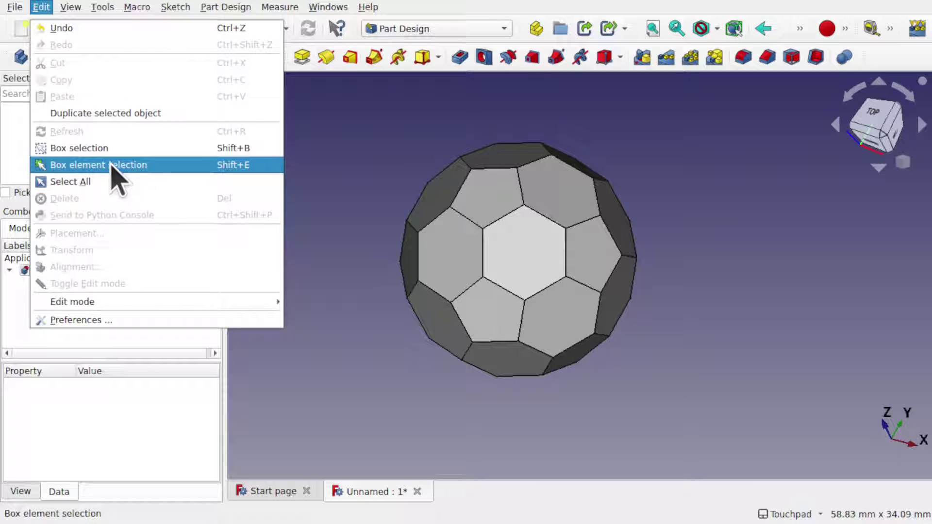
click(125, 163)
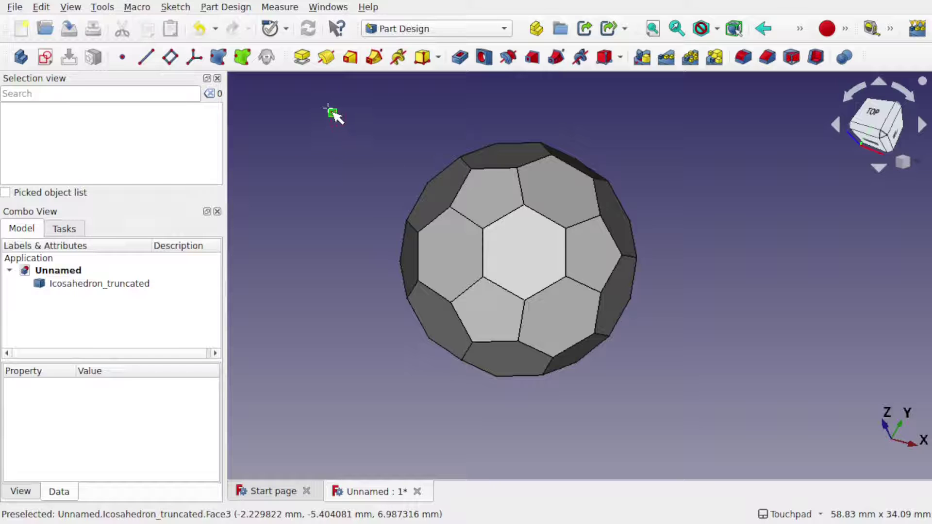
drag(328, 108, 728, 392)
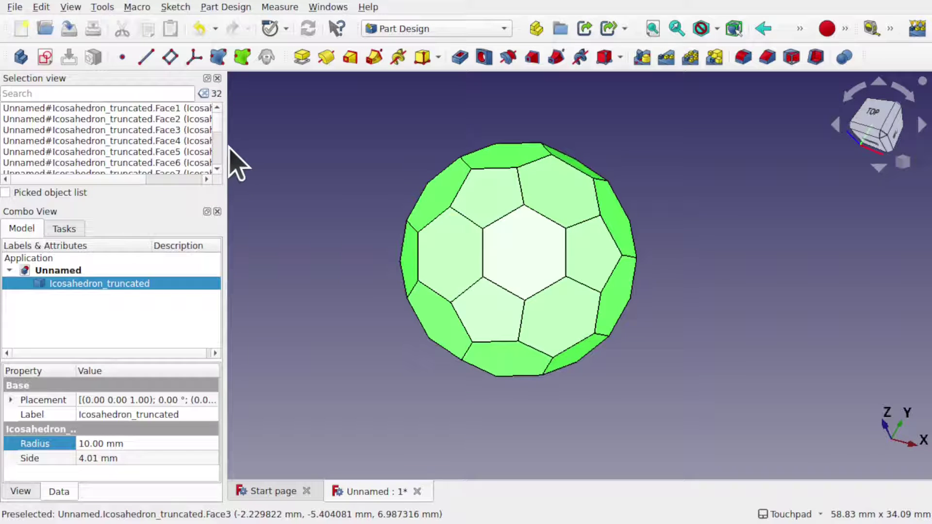
drag(227, 149, 311, 152)
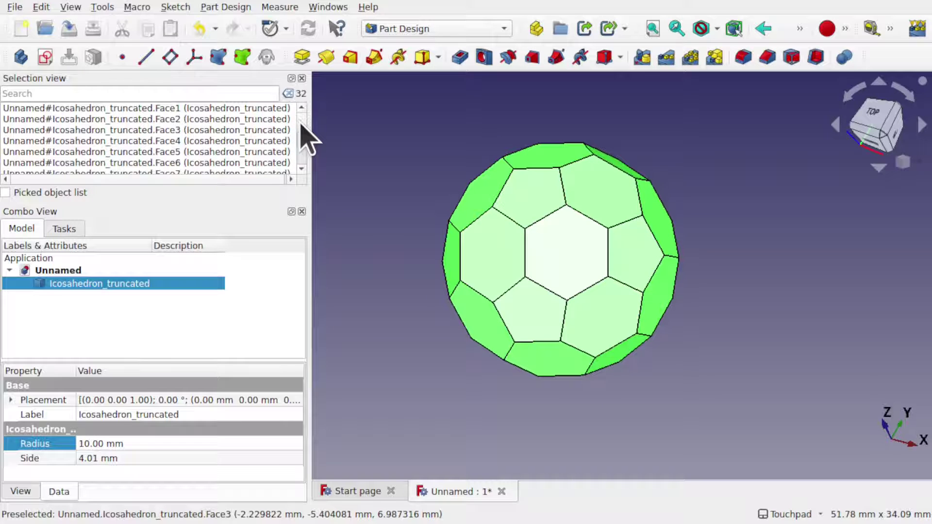
drag(301, 124, 311, 103)
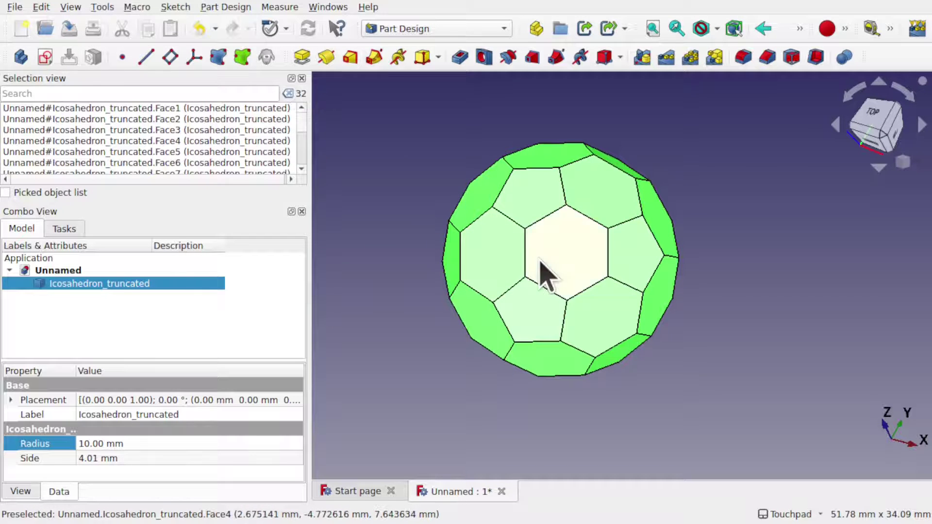
middle_drag(545, 270, 485, 273)
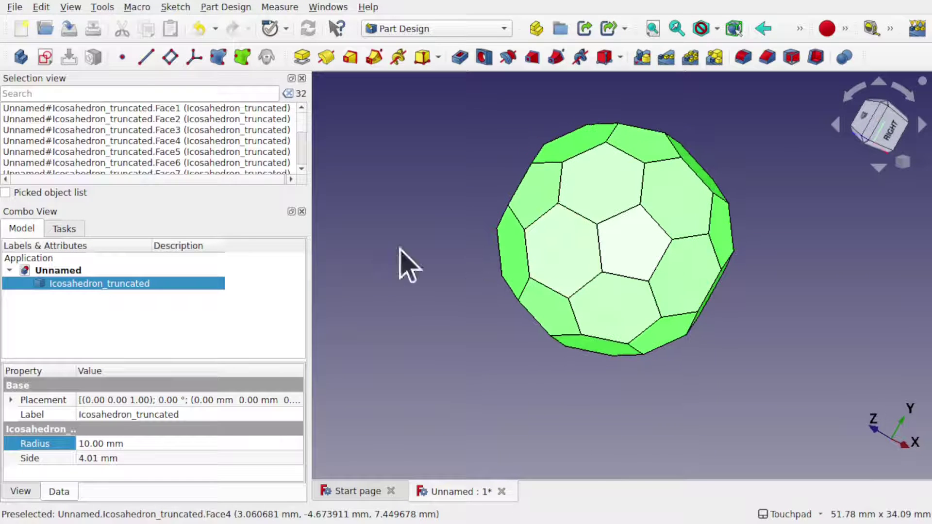
- Create a sub-object shape binder from the selected faces and hide the original truncated icosahedron
click(231, 7)
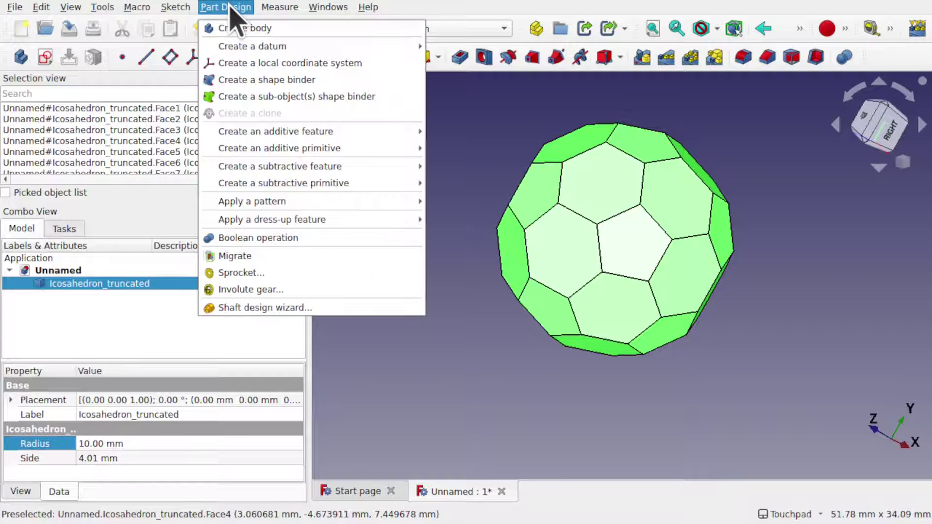
click(301, 96)
click(415, 223)
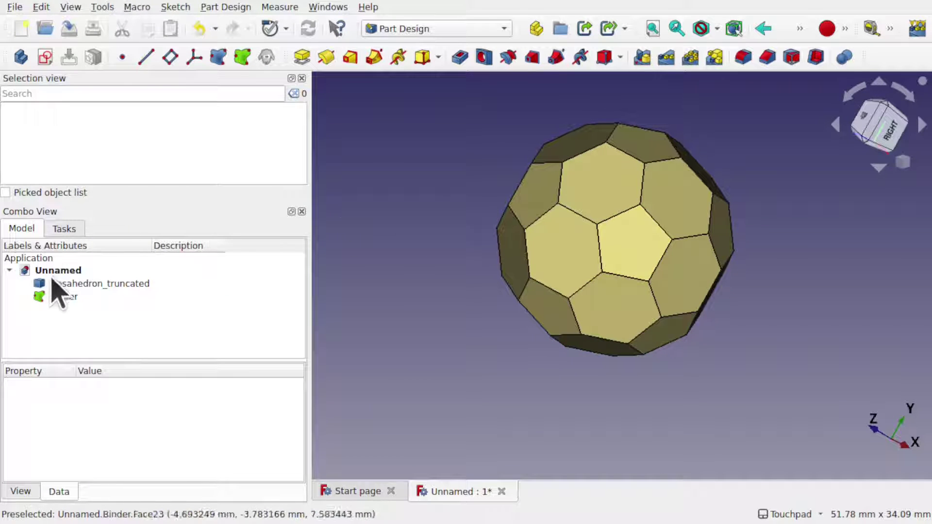
click(141, 286)
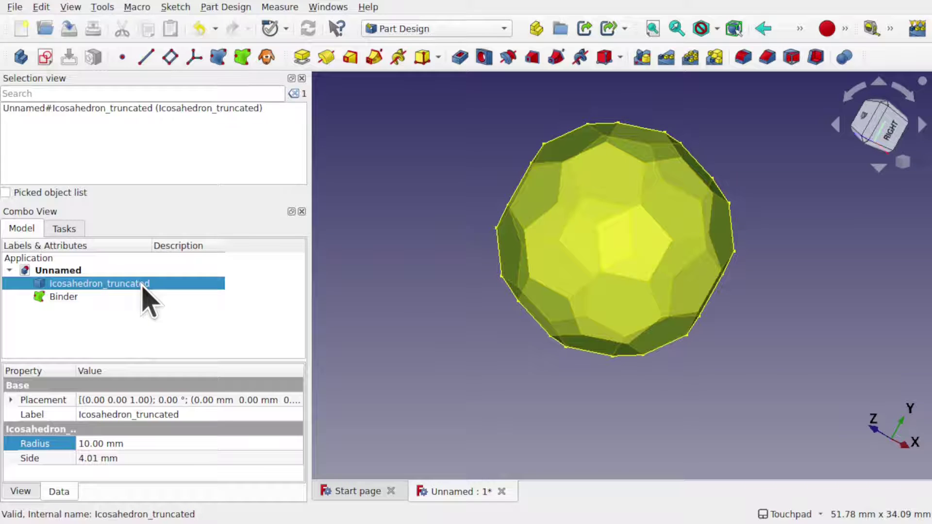
key(space)
click(407, 359)
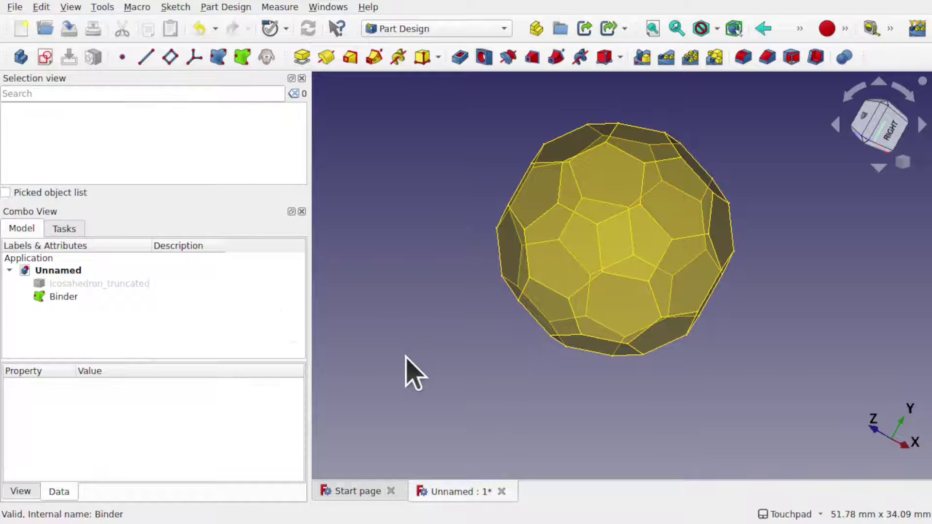
click(109, 283)
click(74, 296)
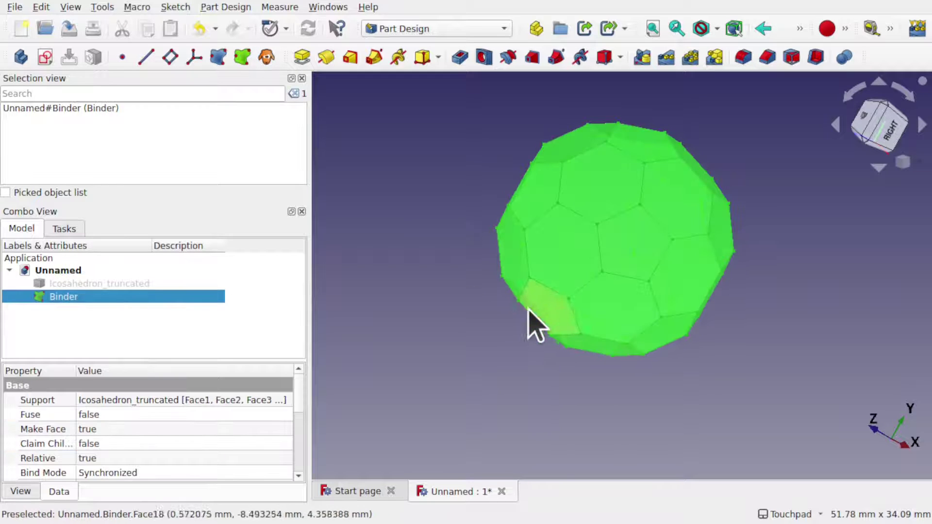
click(473, 339)
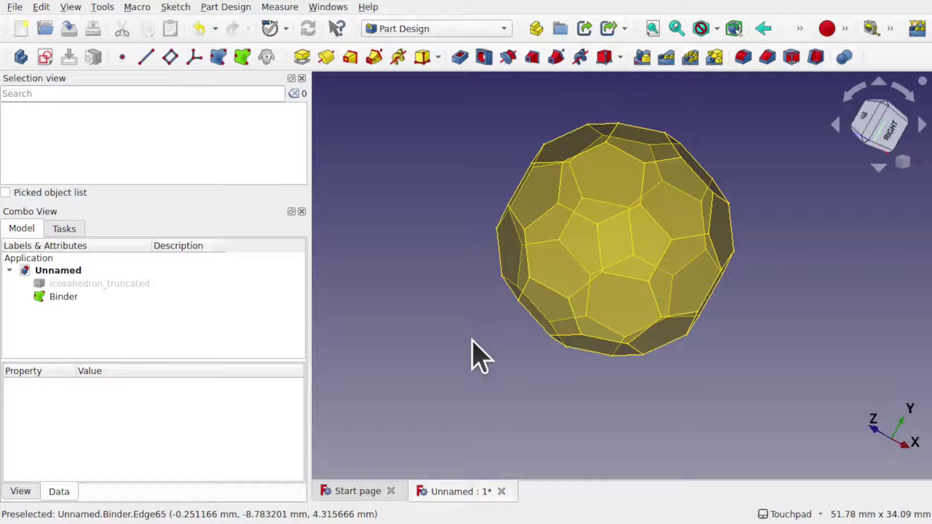
- Switch to the Part workbench and explode the binder compound into separate faces
click(65, 294)
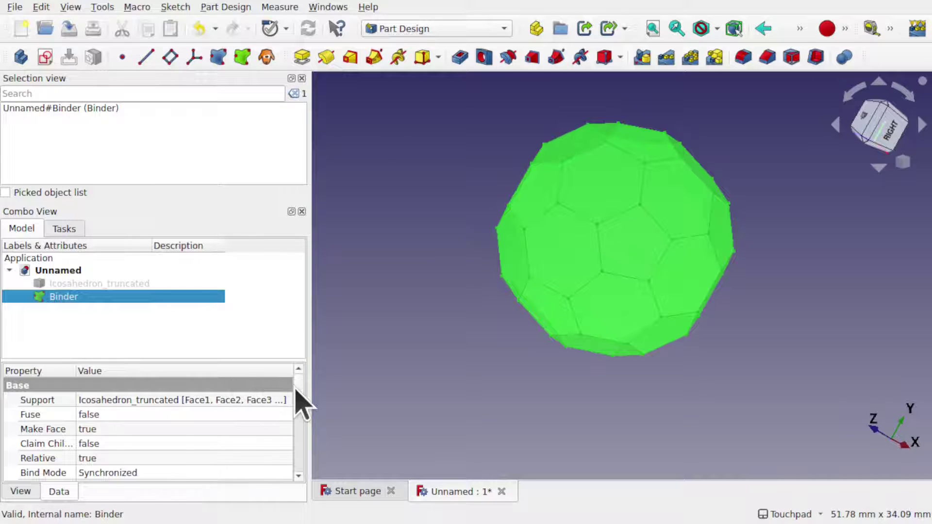
click(442, 30)
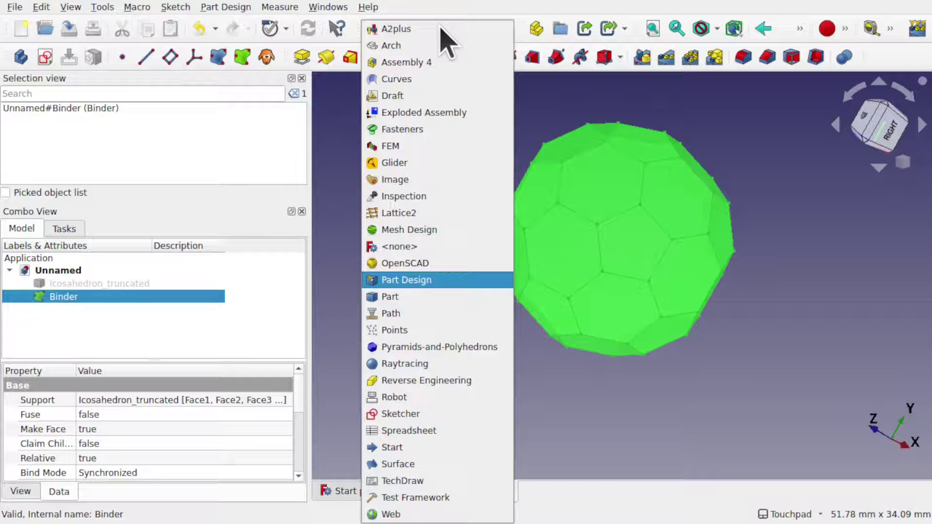
click(416, 315)
click(413, 299)
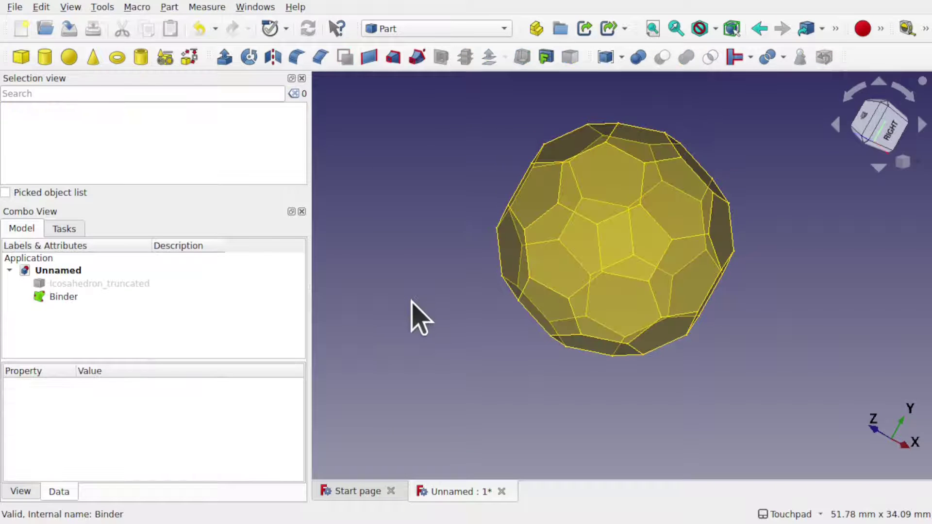
click(59, 298)
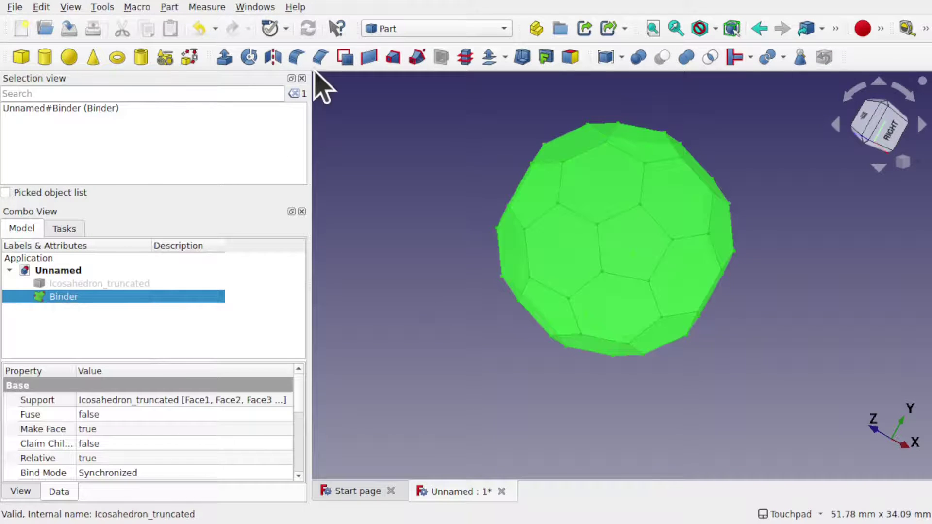
click(170, 7)
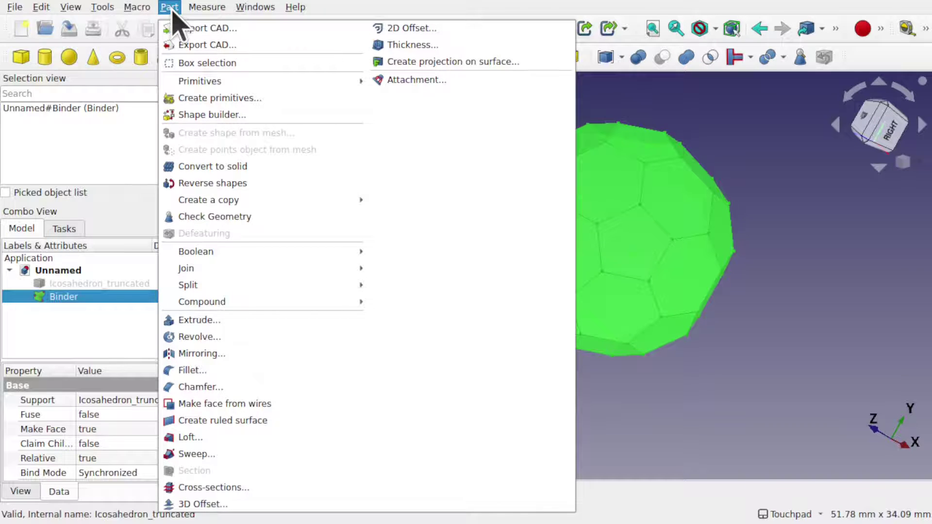
mouse_move(223, 304)
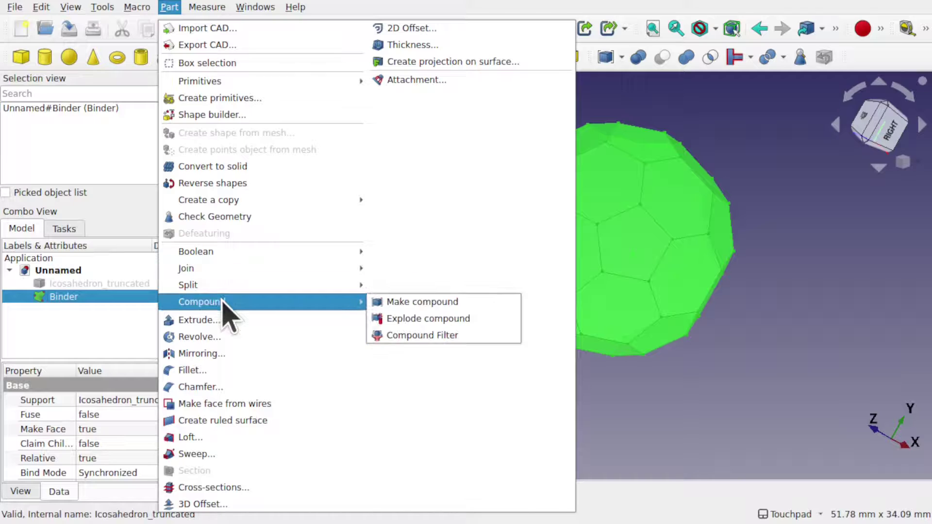
click(405, 320)
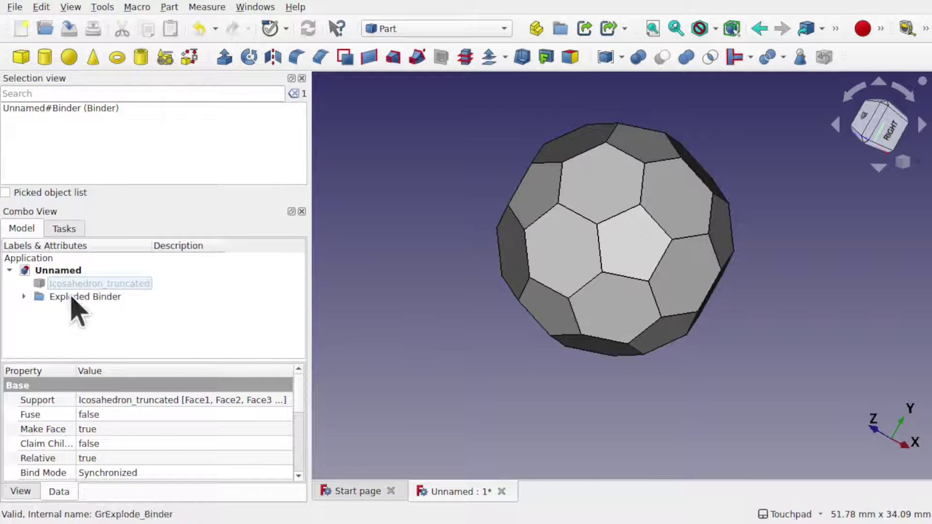
- Examine several exploded faces individually, including Binder.18, Binder.16 and Binder.13, and temporarily hide Binder.13
click(71, 297)
click(641, 245)
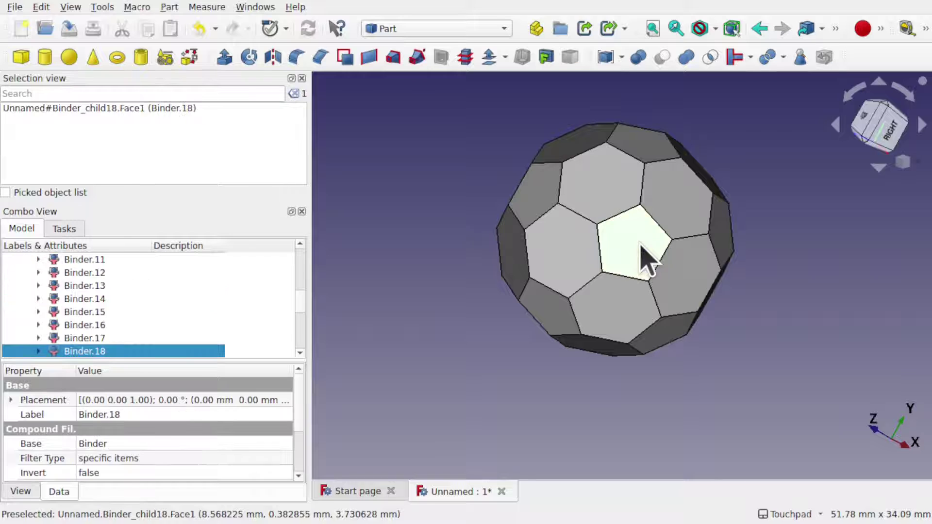
click(80, 325)
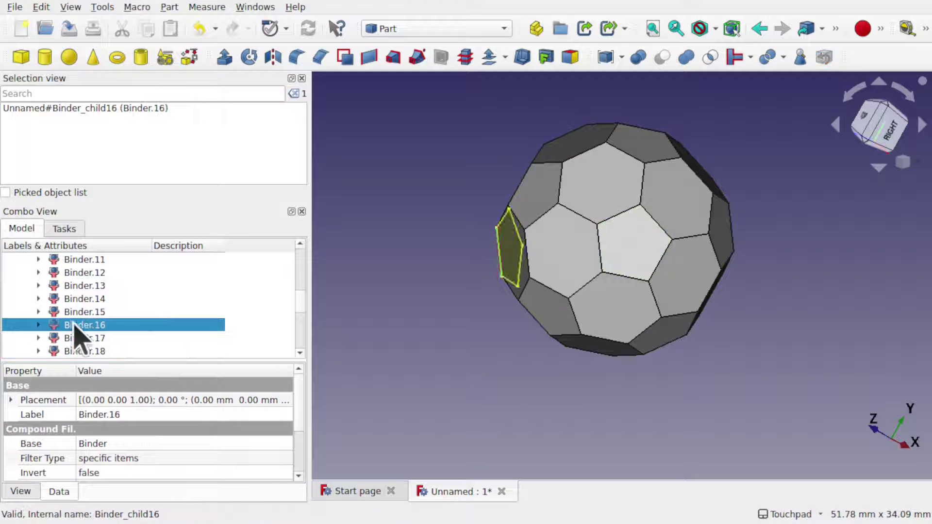
click(81, 299)
click(97, 286)
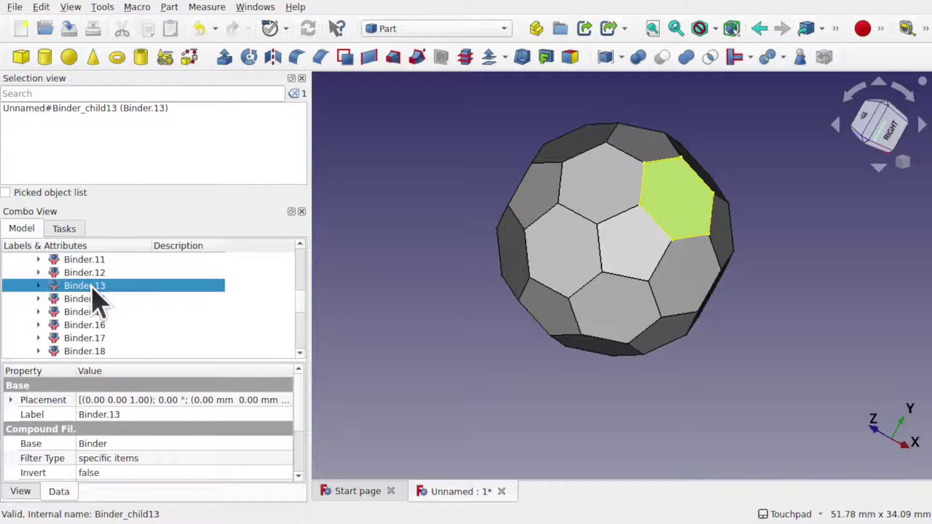
click(486, 300)
click(676, 220)
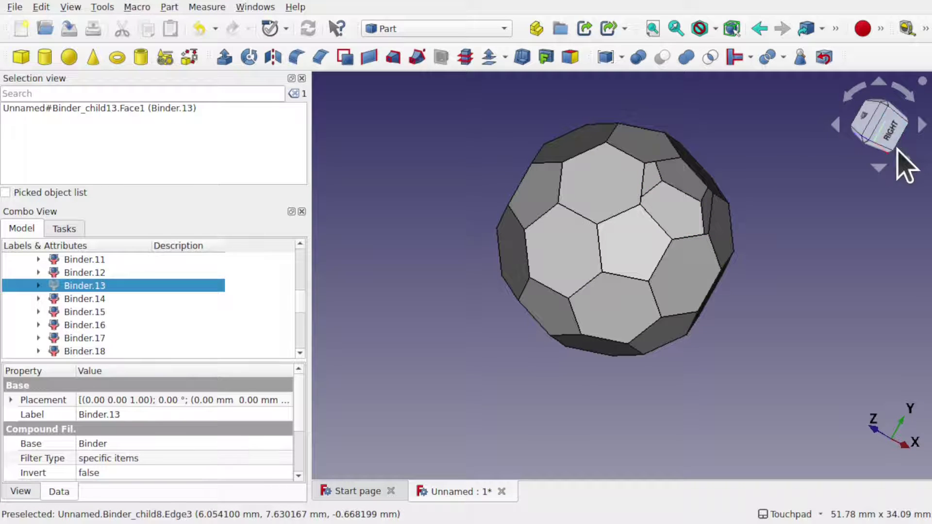
click(419, 176)
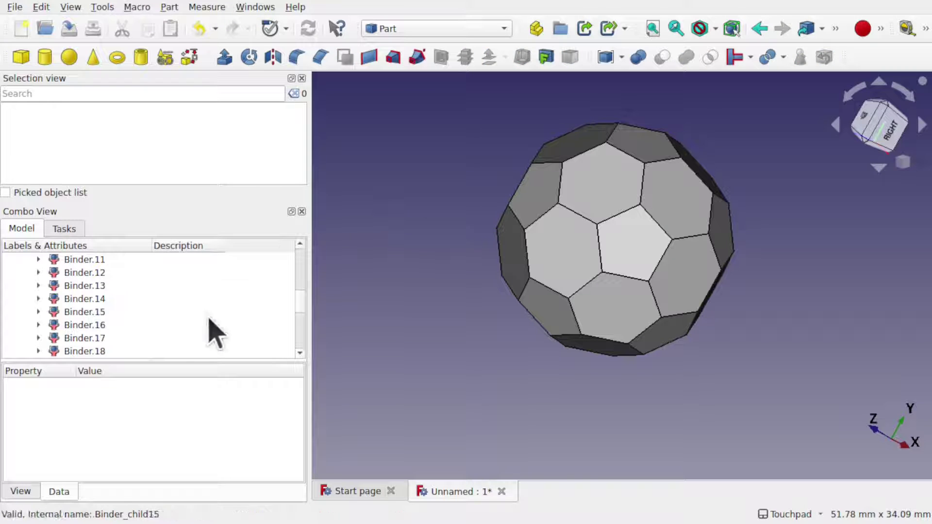
- Close the Selection view and extrude all exploded faces, Binder.0 through Binder.31, by 10 mm along their normals
click(301, 79)
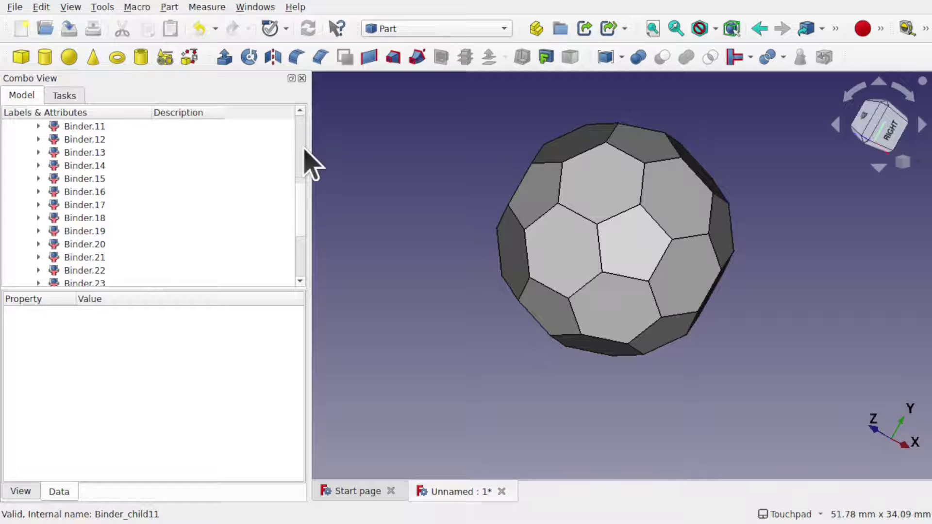
drag(299, 212, 304, 150)
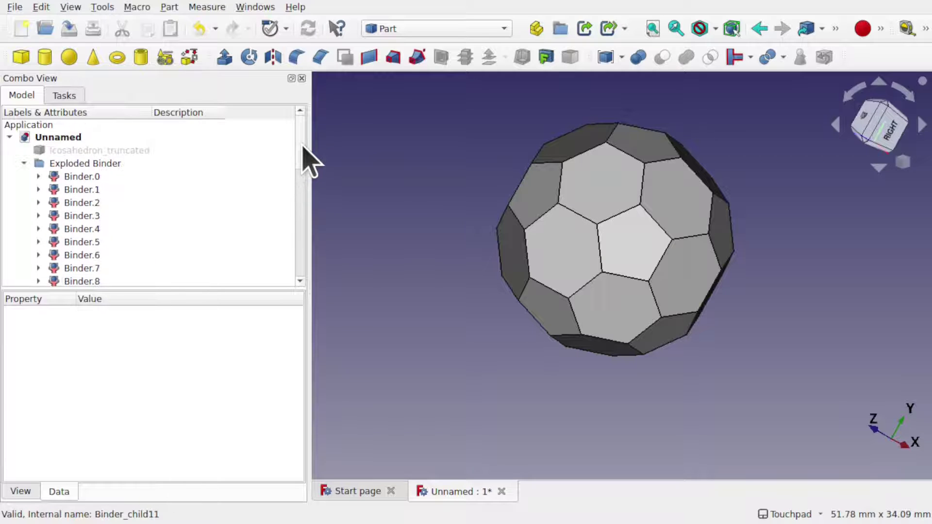
click(82, 181)
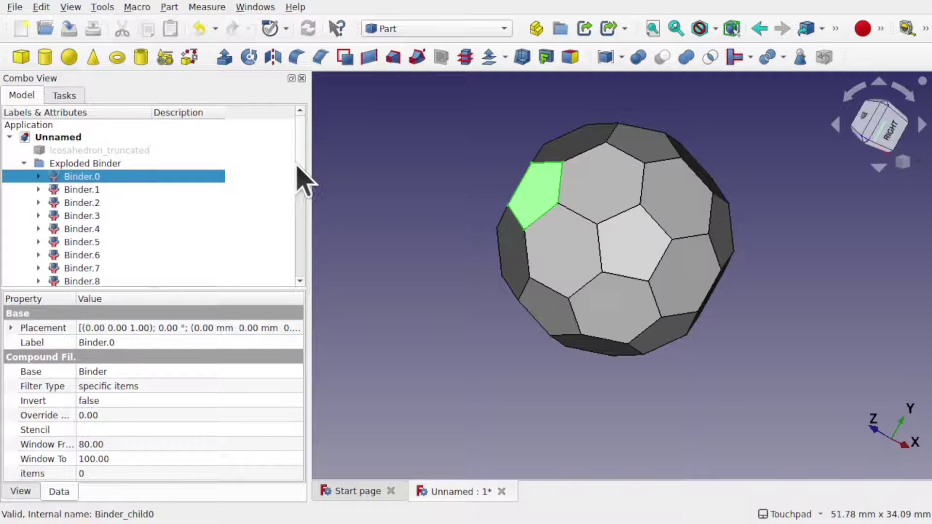
drag(303, 167, 298, 290)
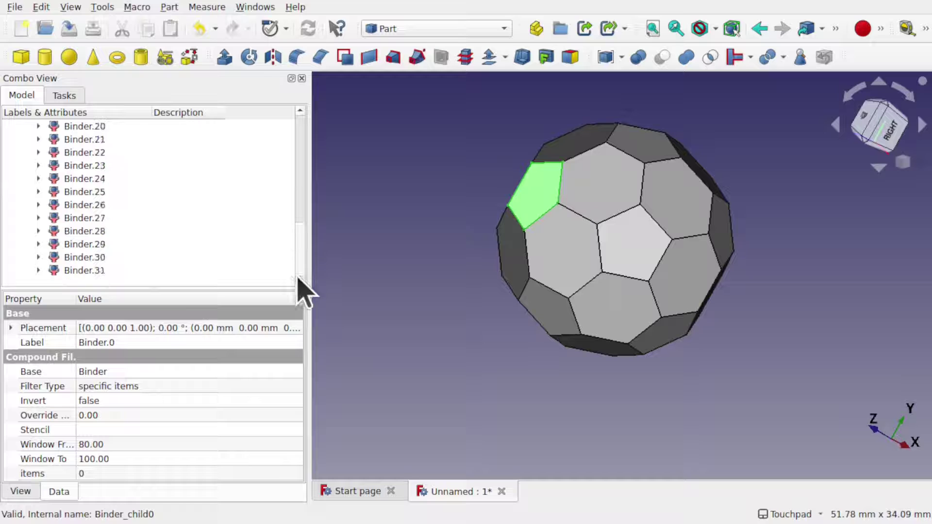
shift+click(95, 272)
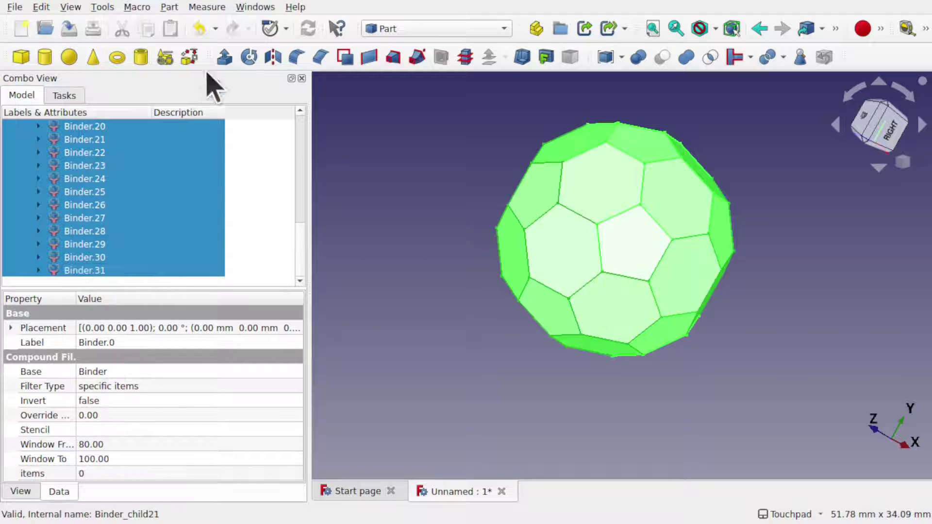
click(225, 61)
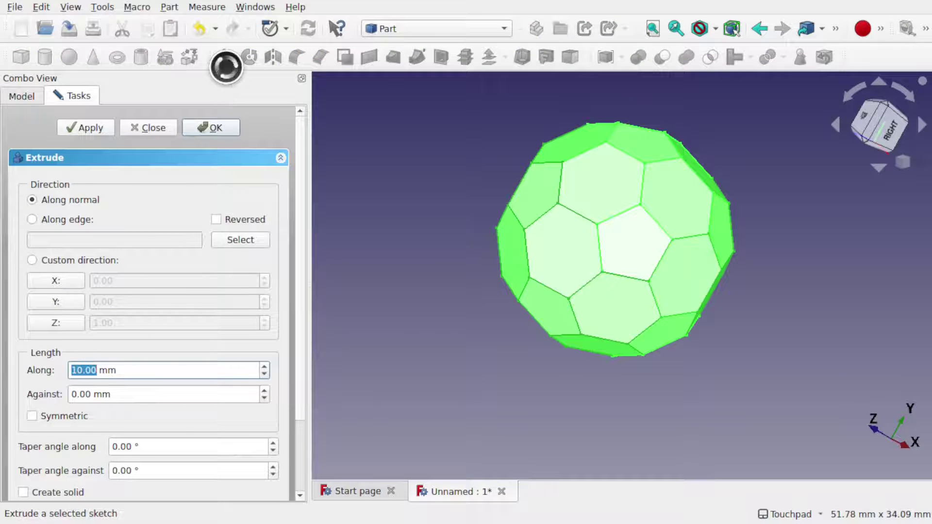
key(Return)
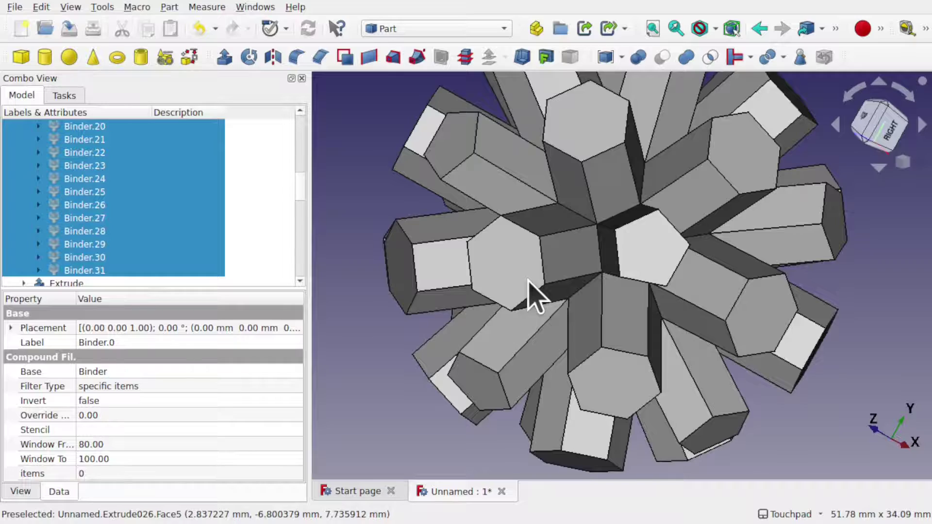
scroll(534, 296, down, 3)
alt+drag(536, 296, 173, 141)
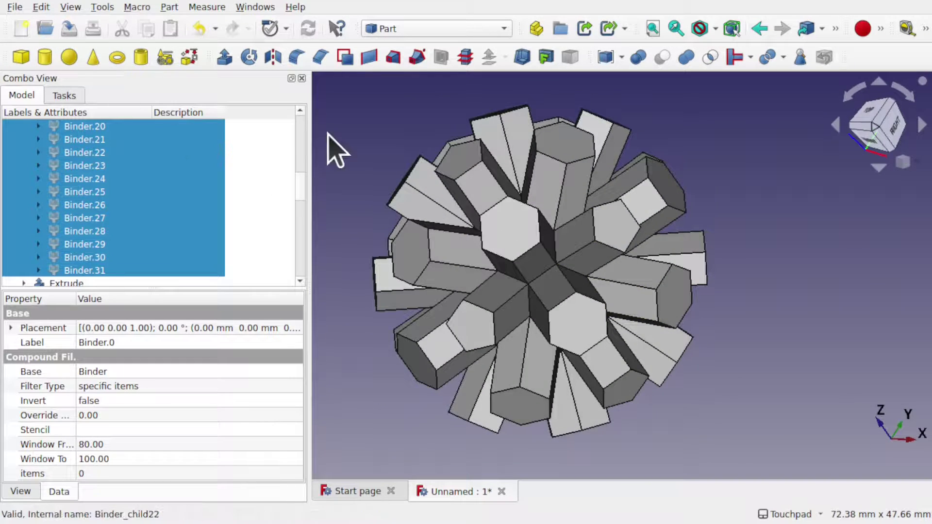
click(335, 150)
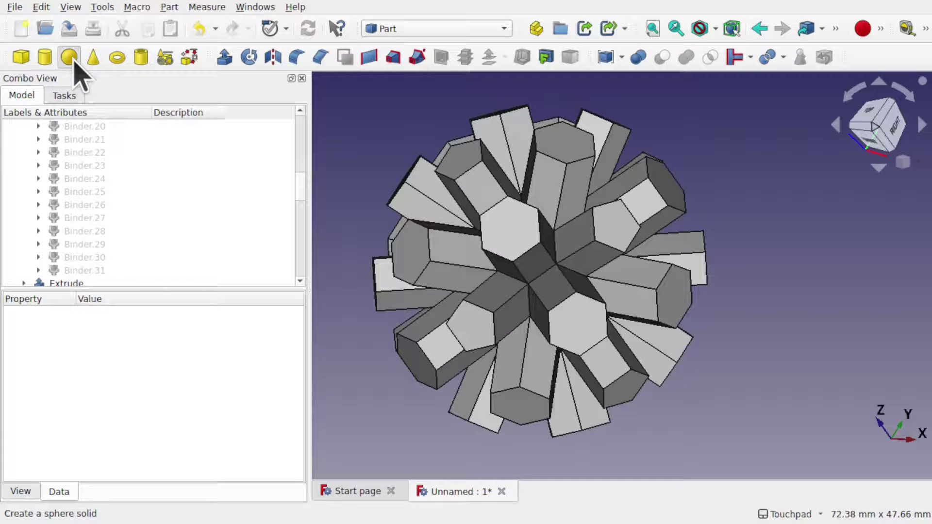
- Add a sphere primitive to the model and locate it in the model tree
key(v)
key(f)
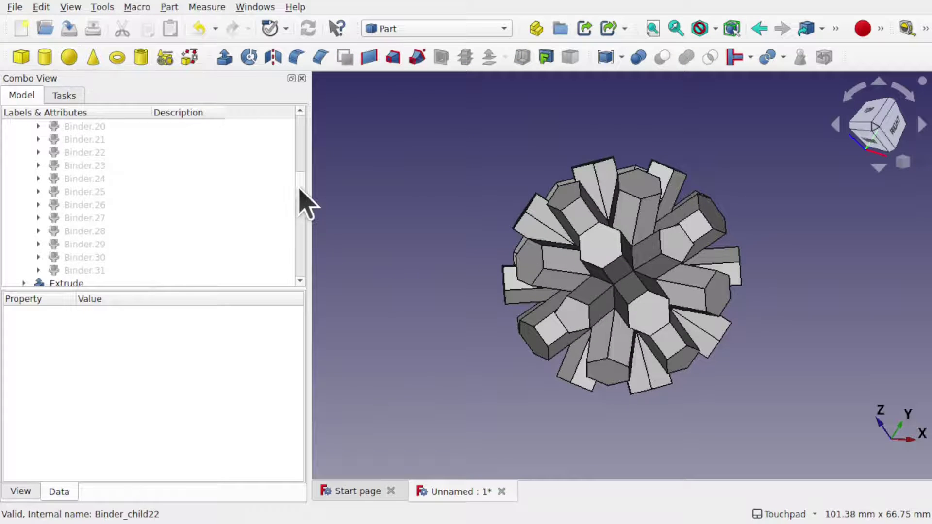
drag(300, 189, 303, 288)
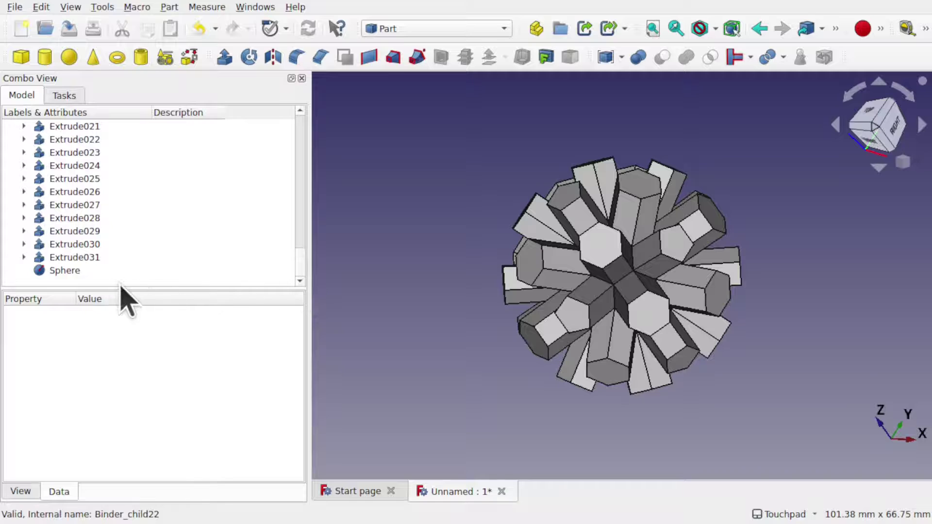
- Check the truncated icosahedron's radius and set the sphere's radius to 11 mm
click(78, 268)
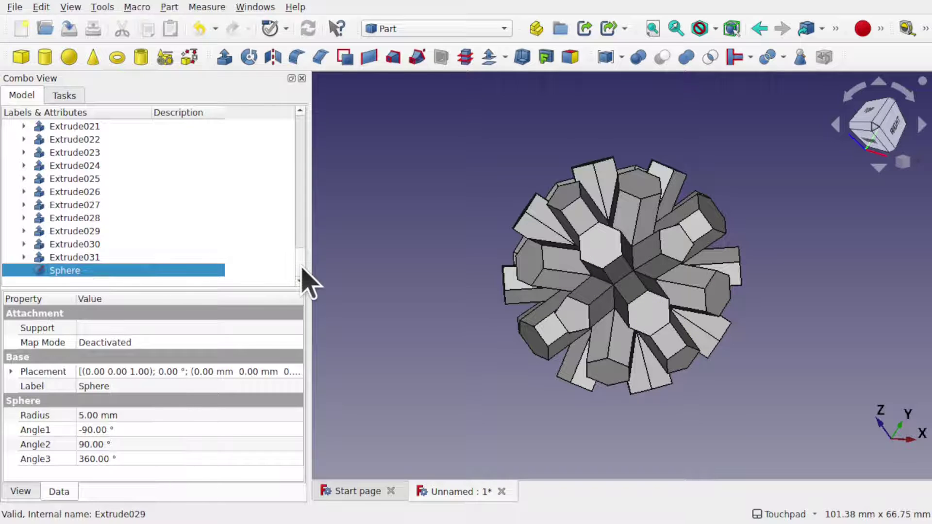
drag(302, 260, 305, 123)
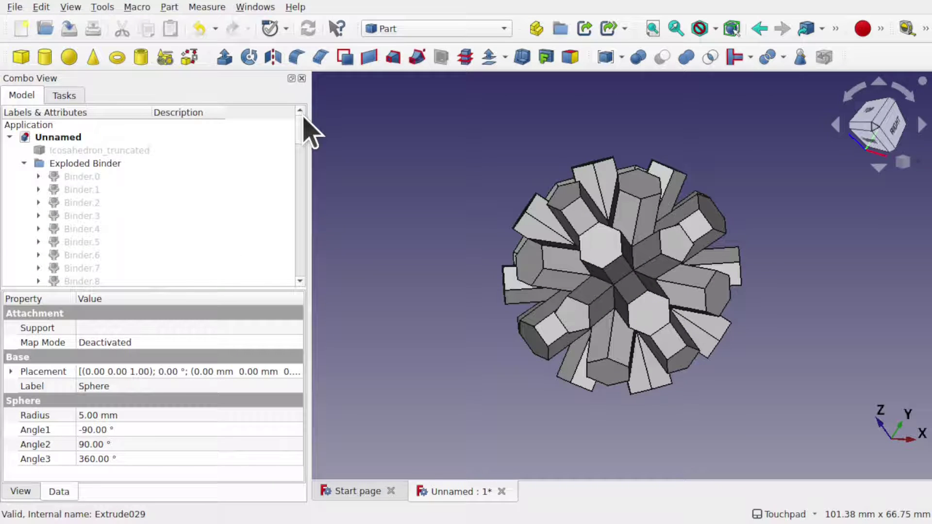
click(51, 151)
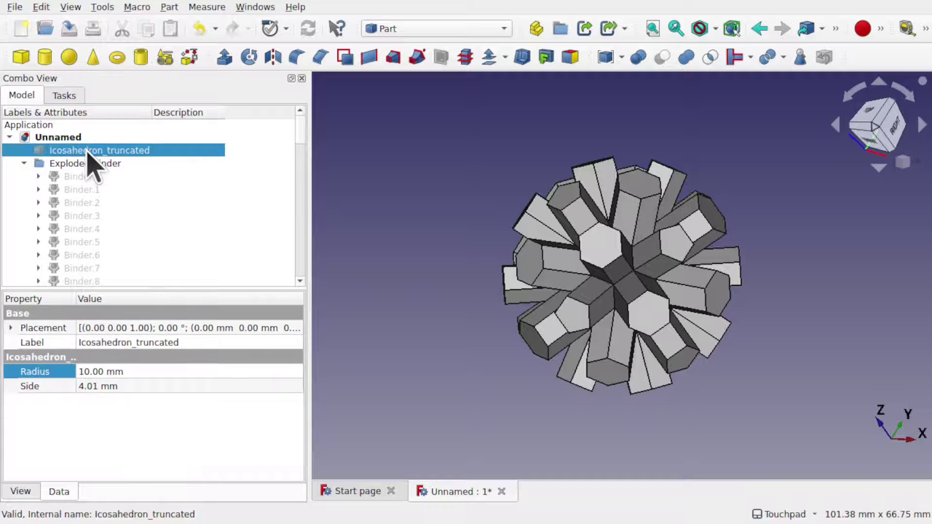
click(60, 372)
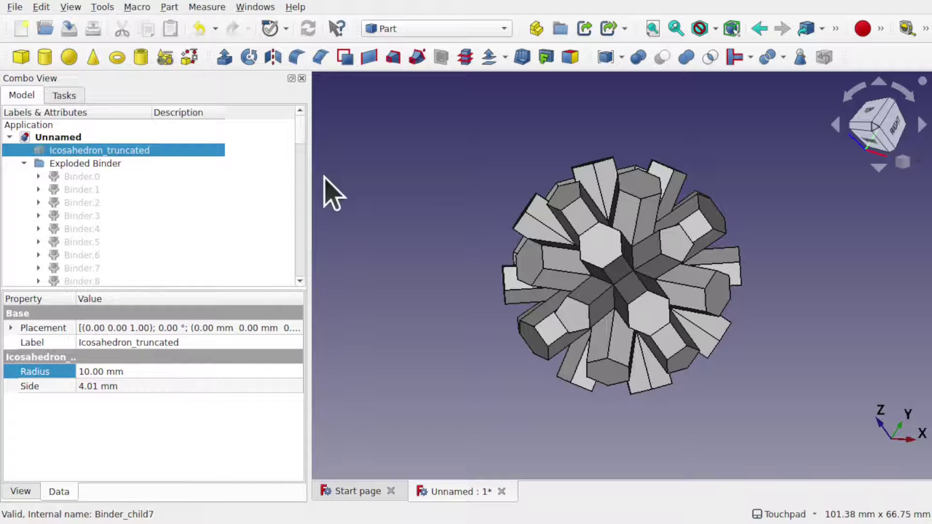
drag(304, 142, 308, 293)
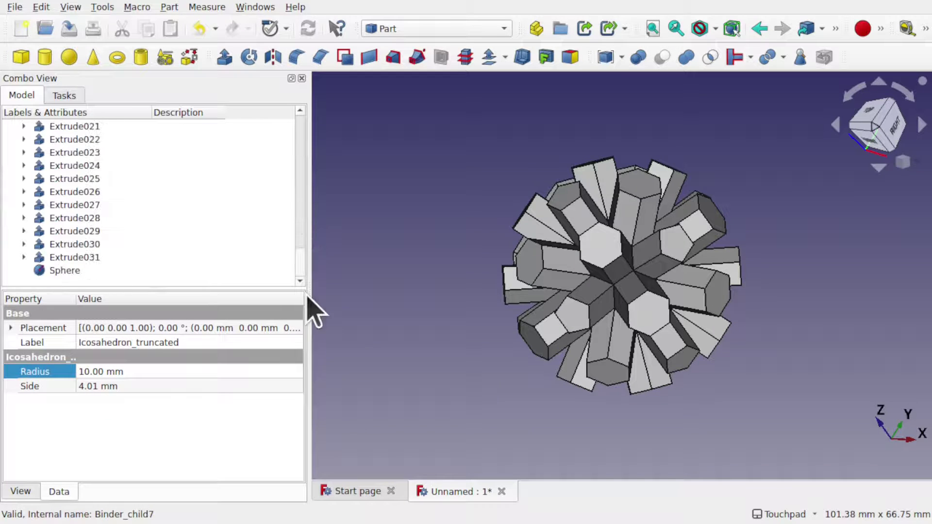
click(84, 272)
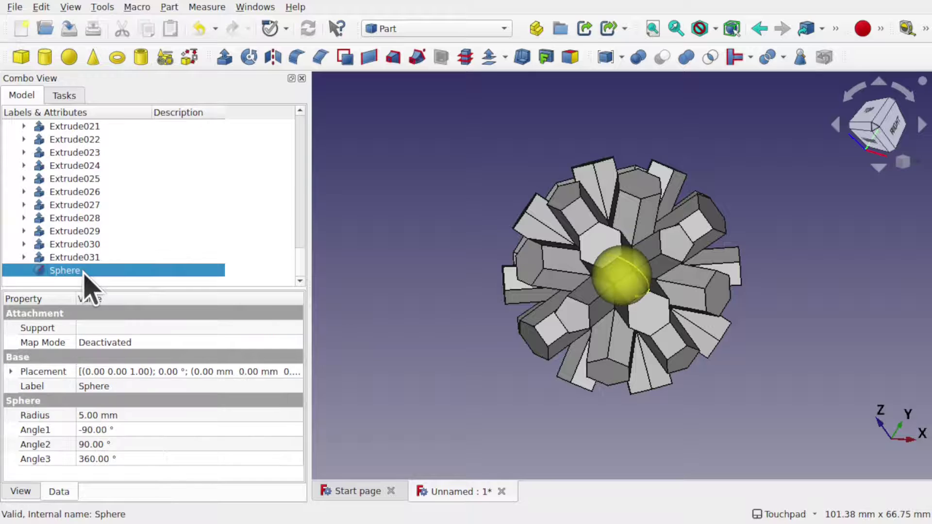
click(150, 415)
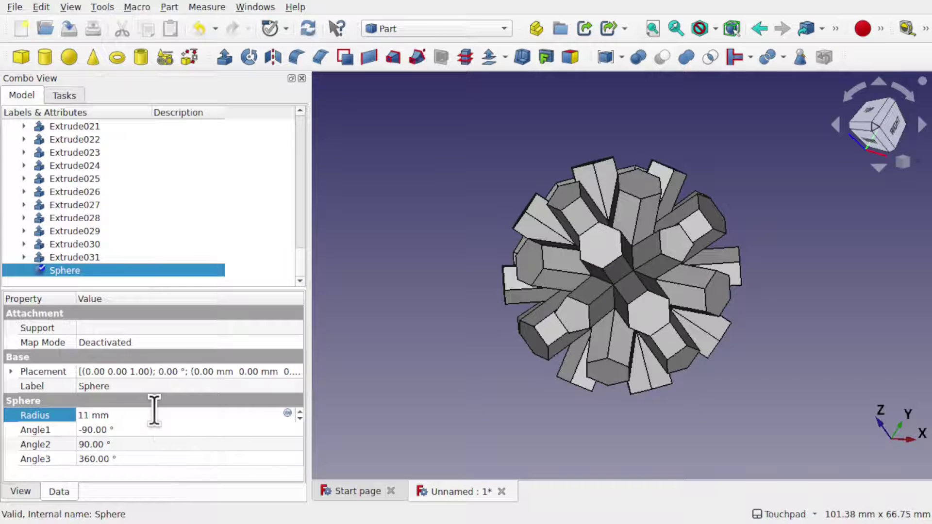
text(11)
key(Return)
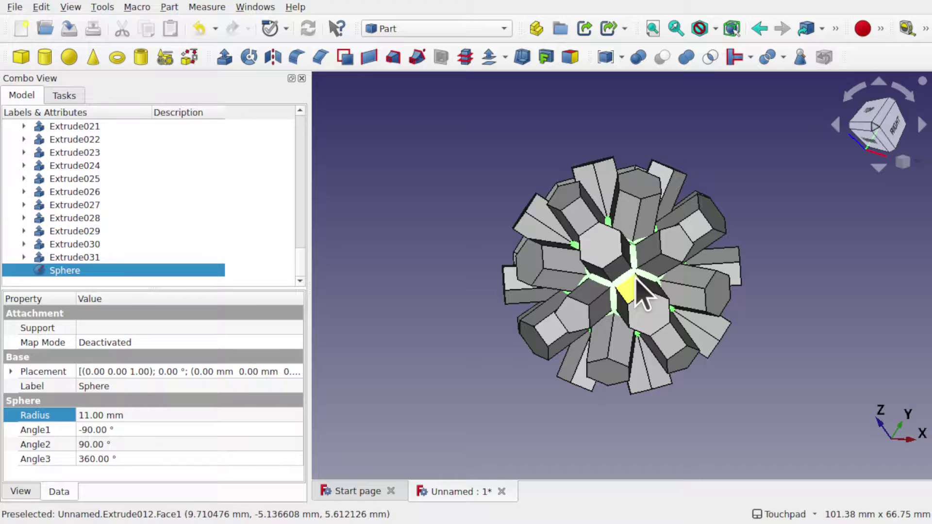
alt+drag(641, 291, 547, 278)
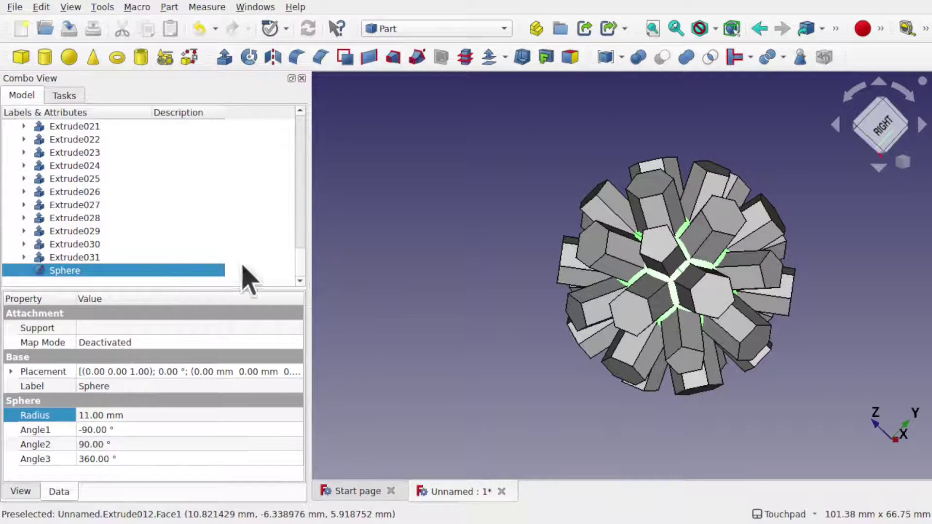
- Combine all extrusions, Extrude through Extrude031, into one compound and collapse the Exploded Binder group in the model tree
click(100, 257)
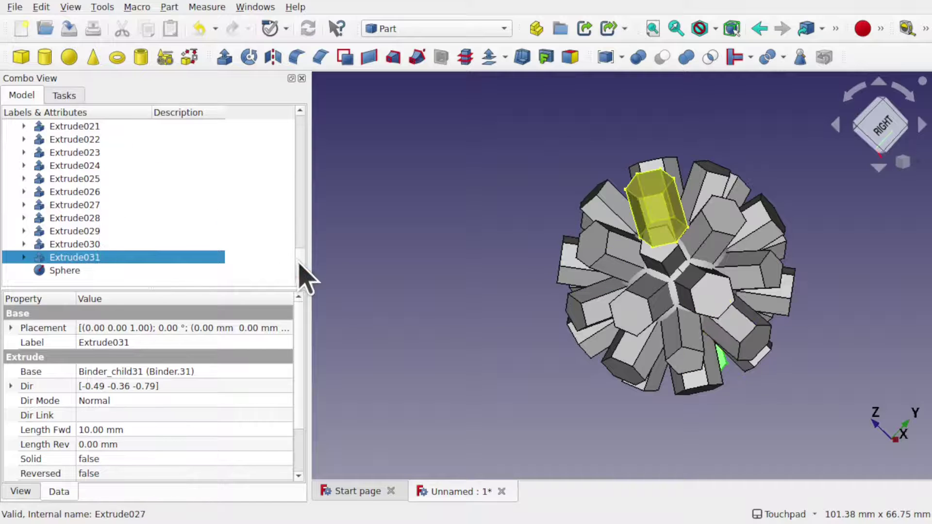
drag(298, 264, 309, 206)
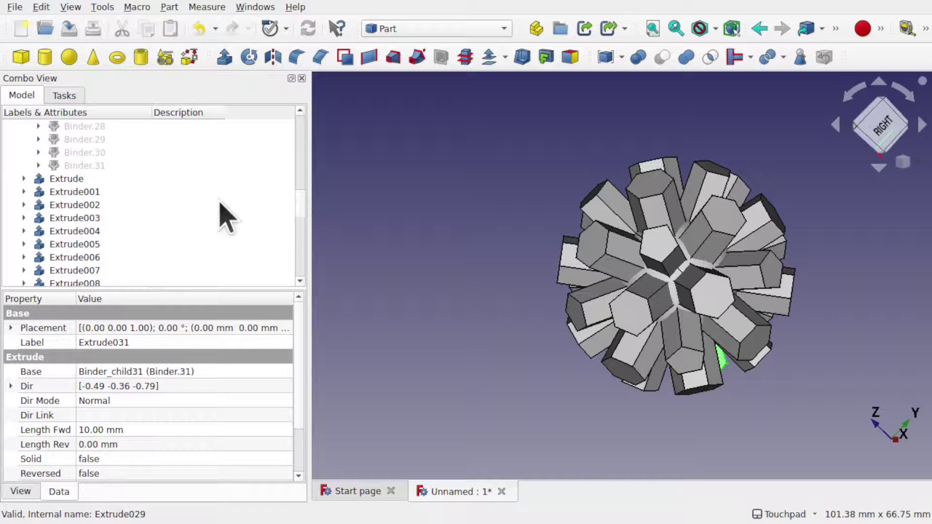
shift+click(73, 179)
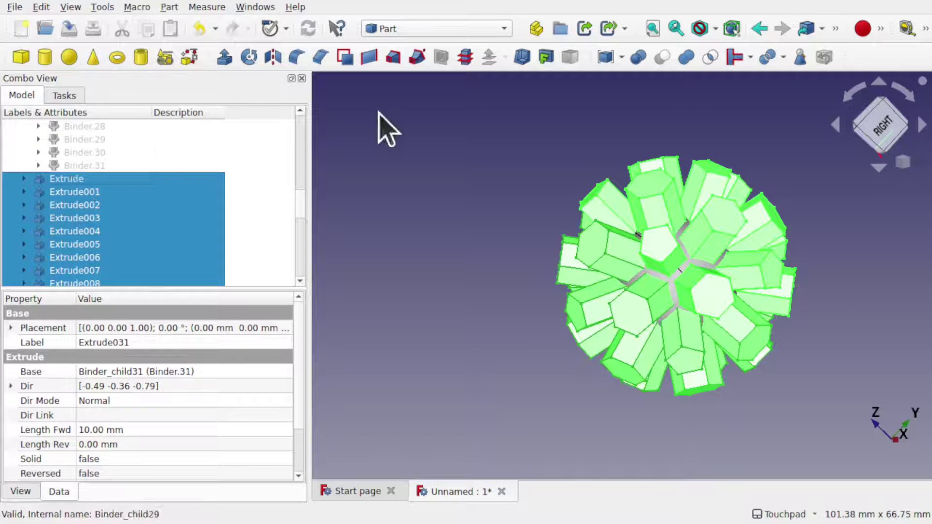
click(171, 7)
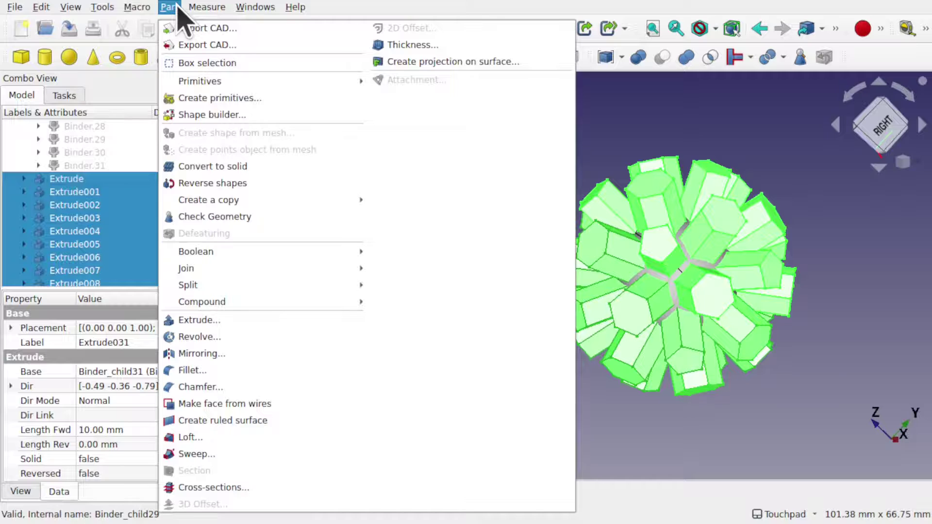
mouse_move(310, 303)
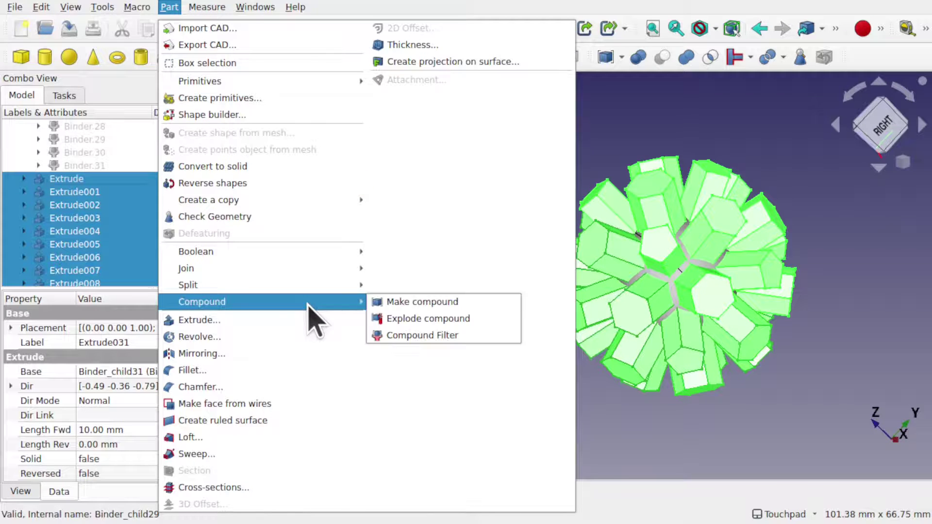
click(420, 302)
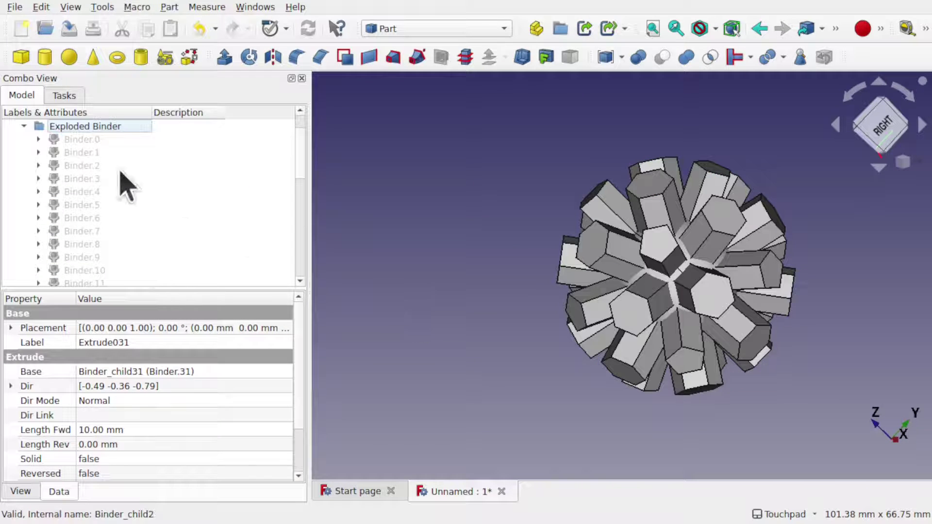
click(24, 126)
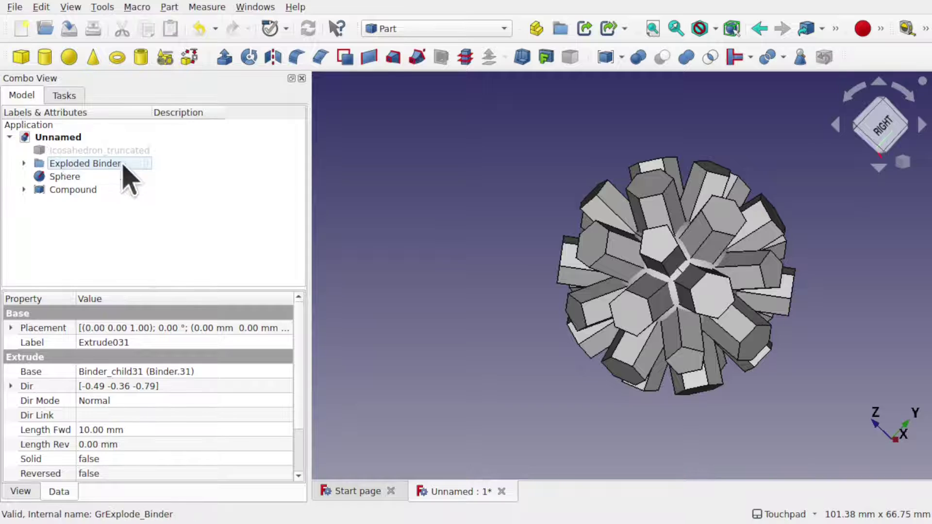
- Cut the compound of extrusions from the sphere with a Boolean Cut
click(81, 177)
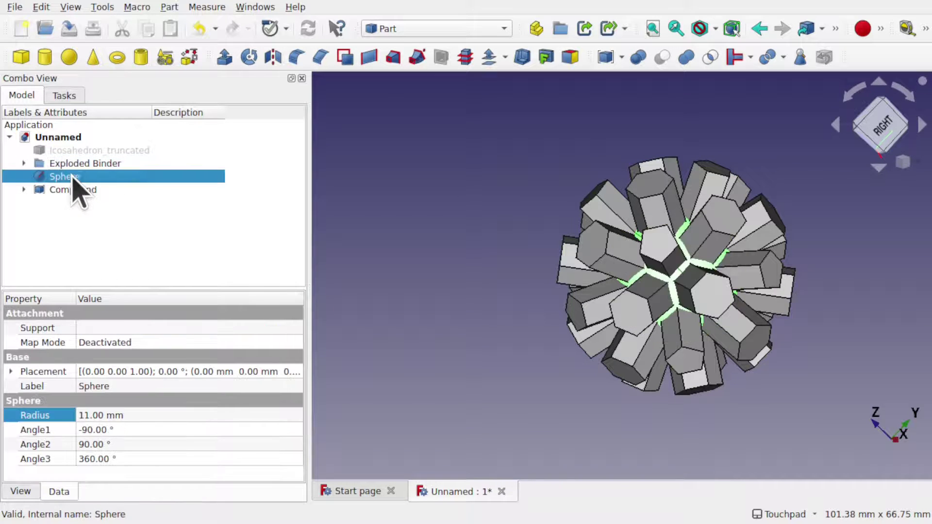
click(78, 189)
click(117, 233)
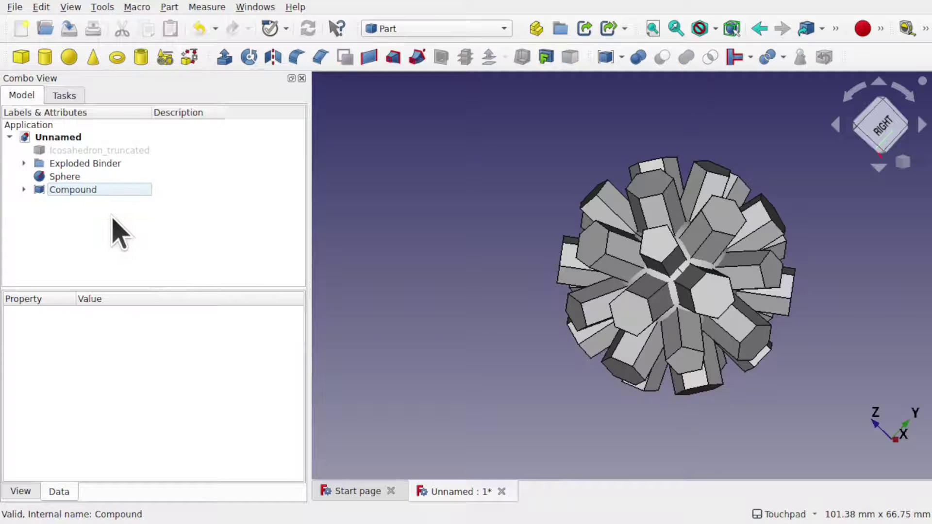
click(70, 177)
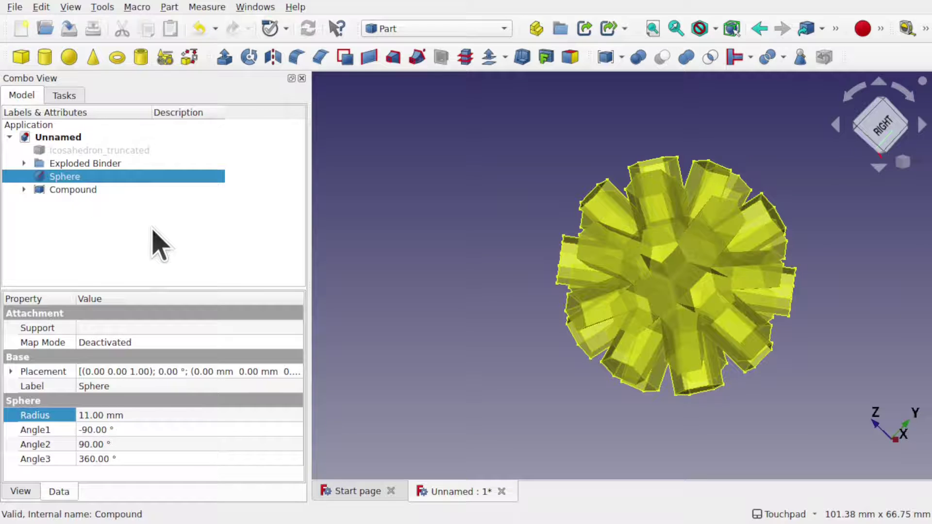
ctrl+click(84, 191)
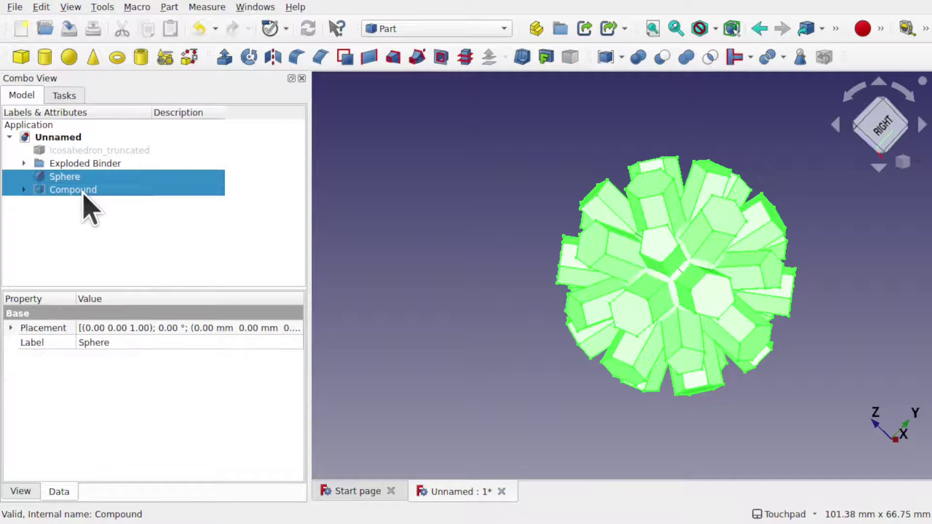
click(170, 7)
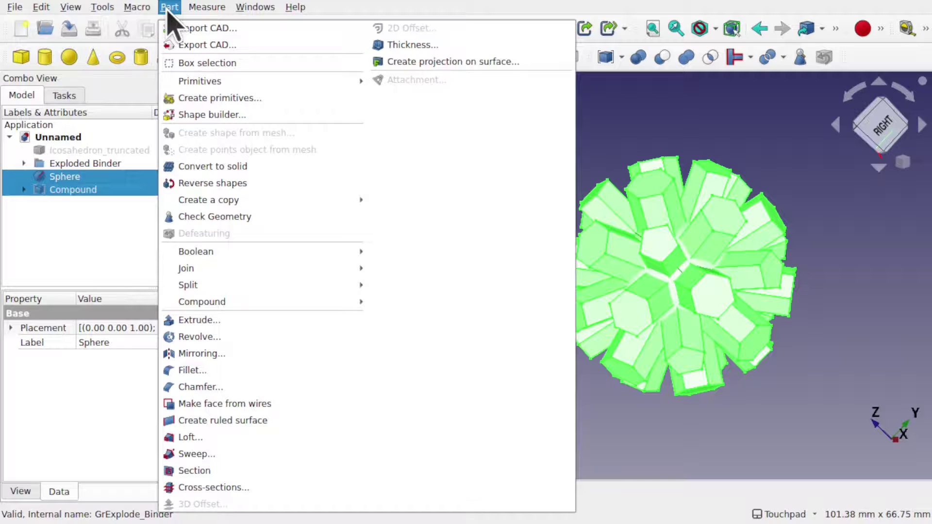
mouse_move(239, 255)
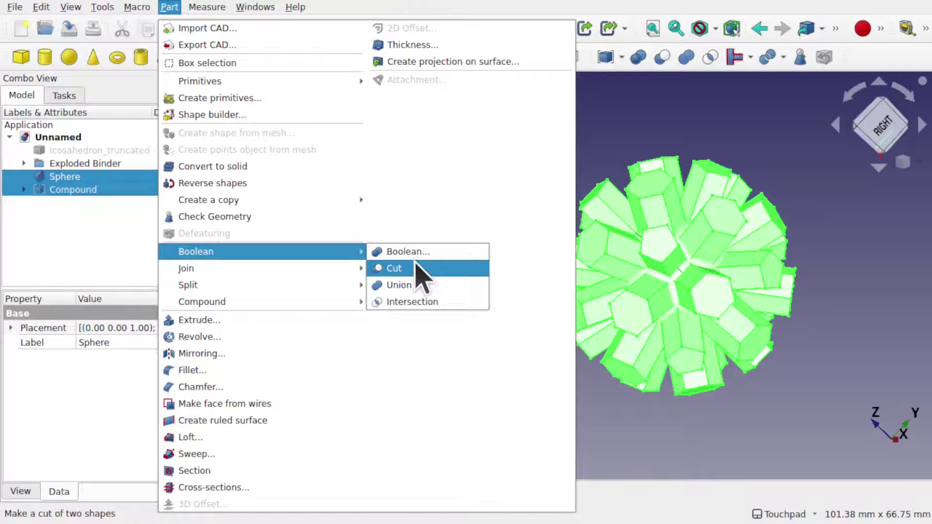
click(394, 268)
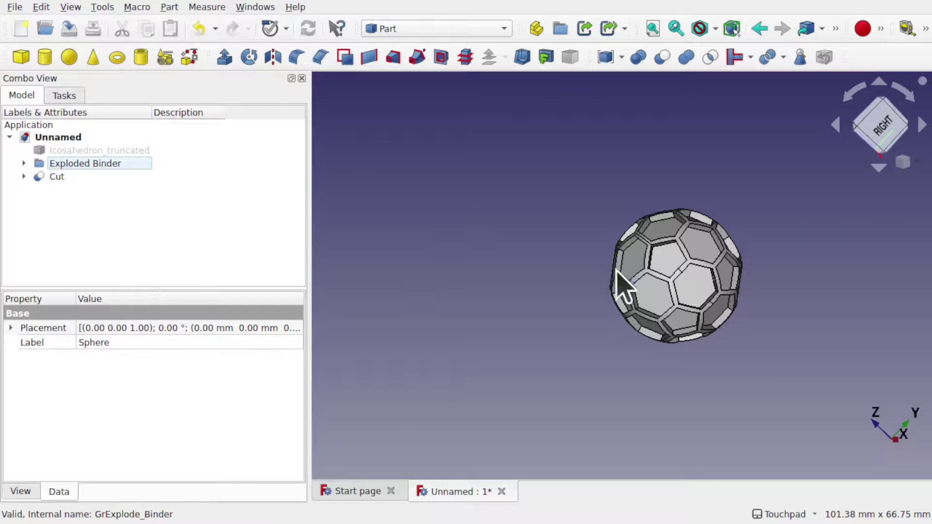
- Inspect the cut body from several sides and temporarily show its source sphere to compare the two shapes
alt+drag(676, 292, 562, 296)
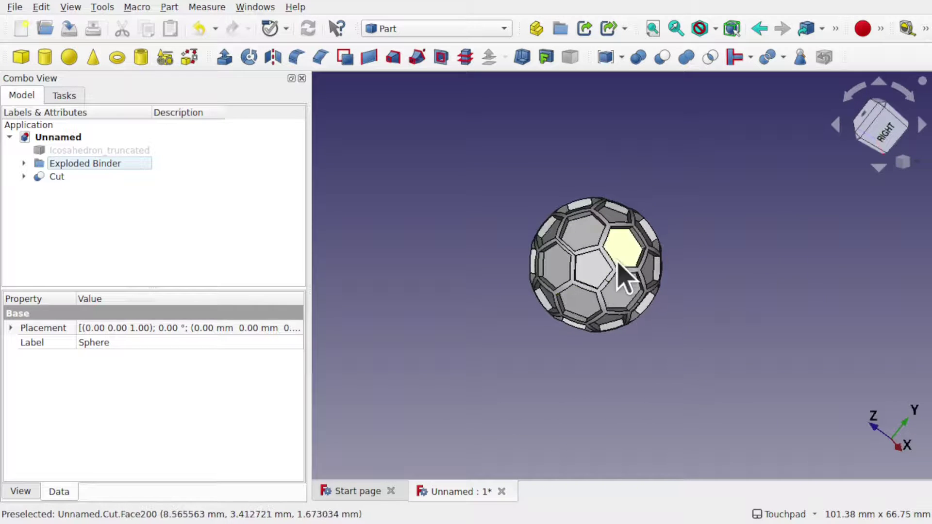
scroll(624, 271, up, 4)
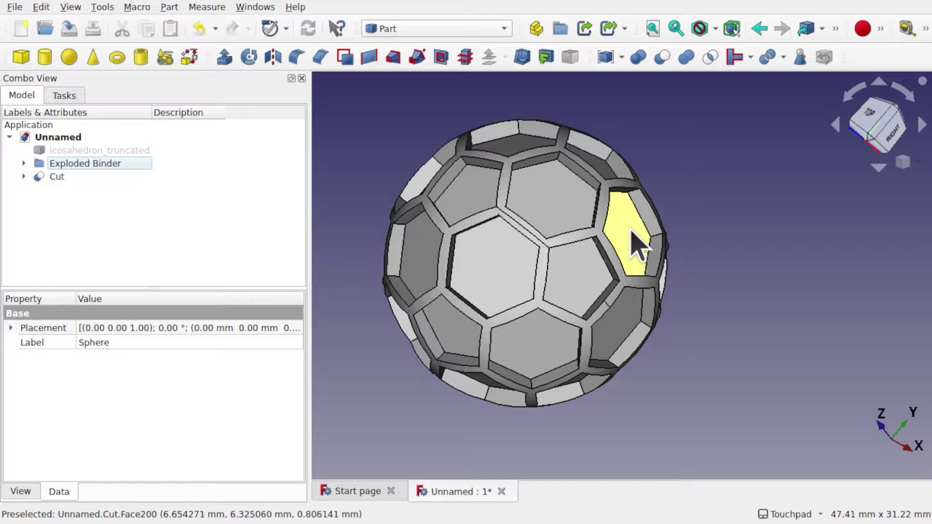
middle_drag(632, 239, 580, 243)
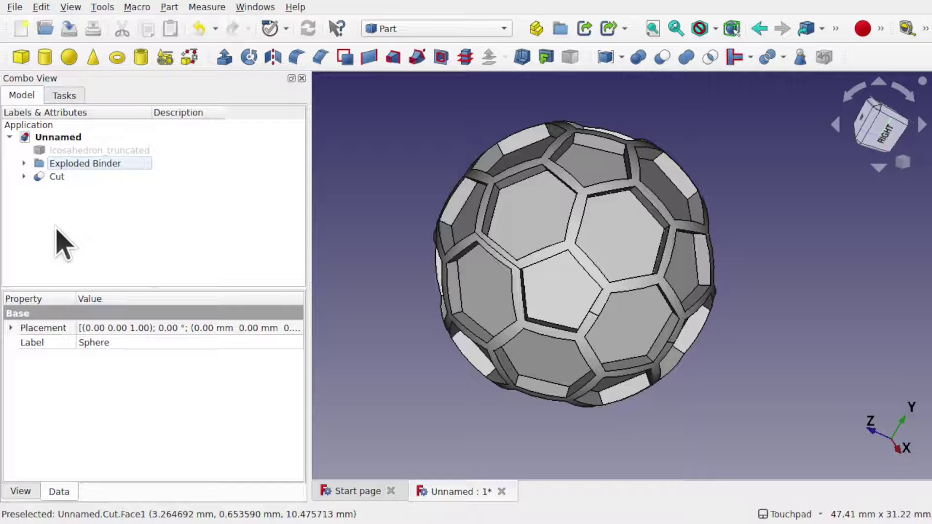
click(24, 176)
click(99, 240)
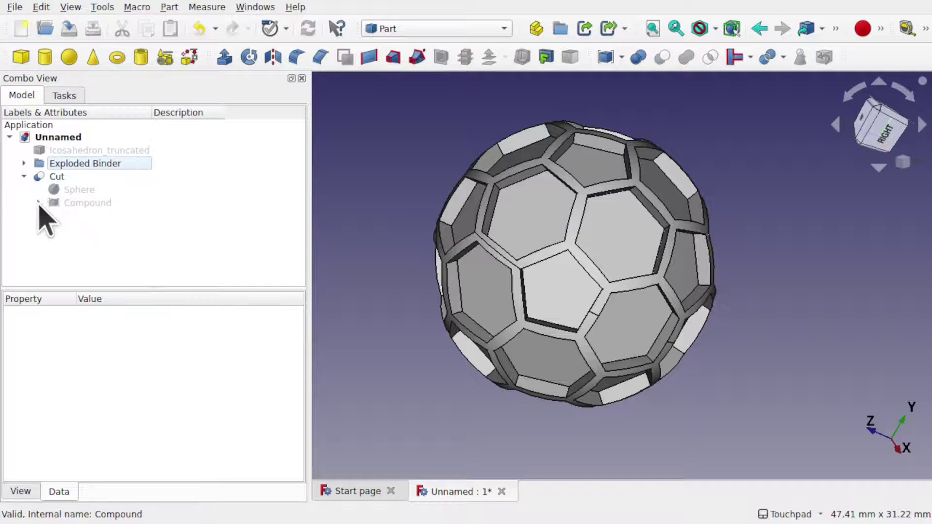
click(97, 190)
key(space)
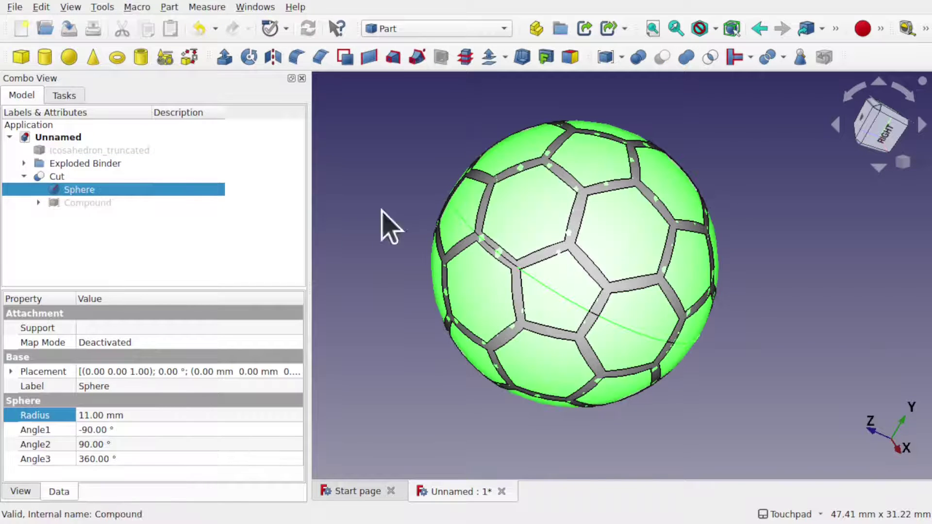
middle_drag(385, 225, 611, 261)
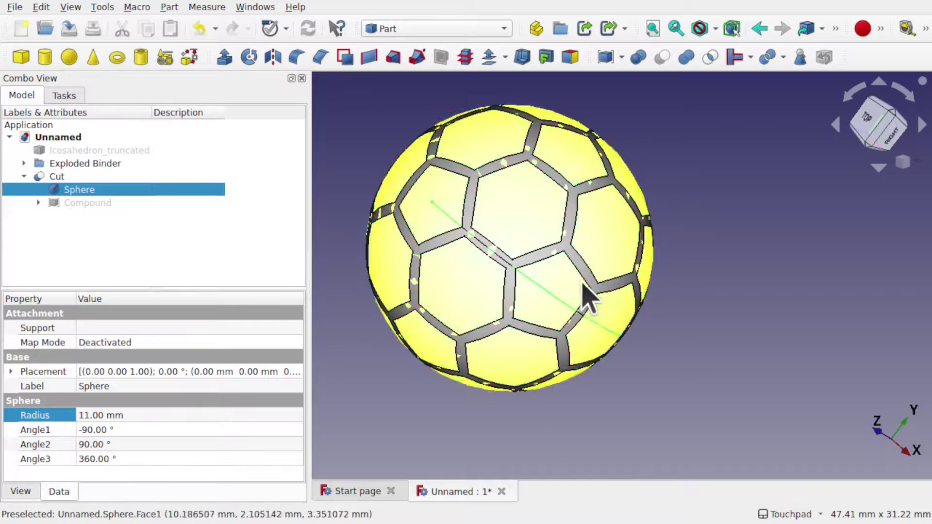
click(585, 305)
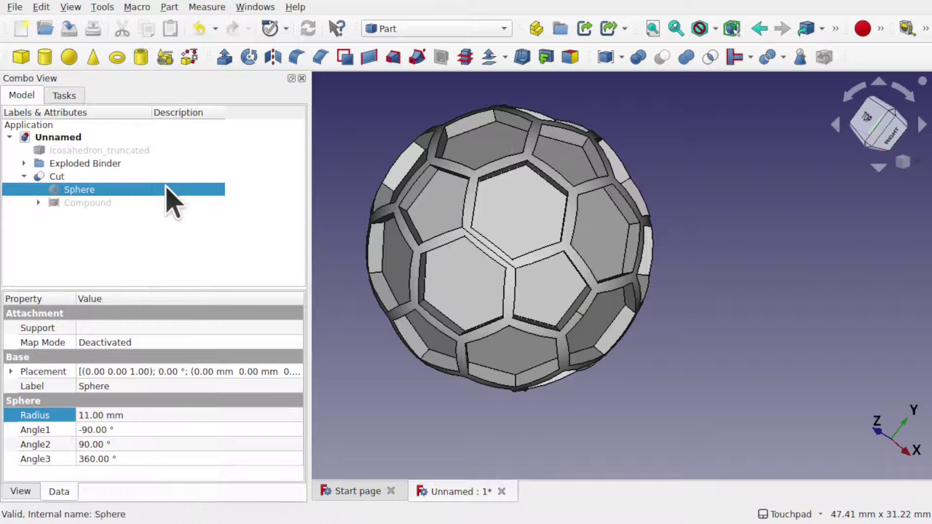
click(165, 238)
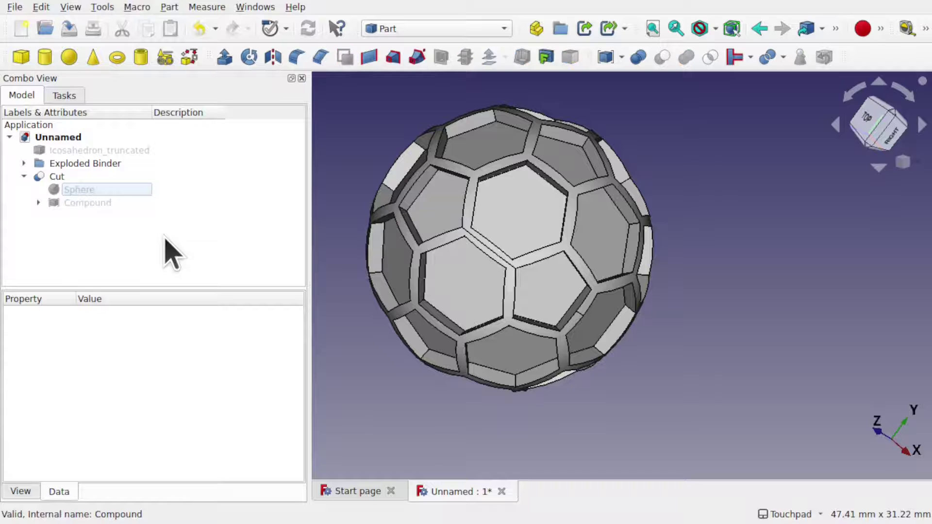
- Add a second sphere to the model and set its radius to 10 mm
click(69, 58)
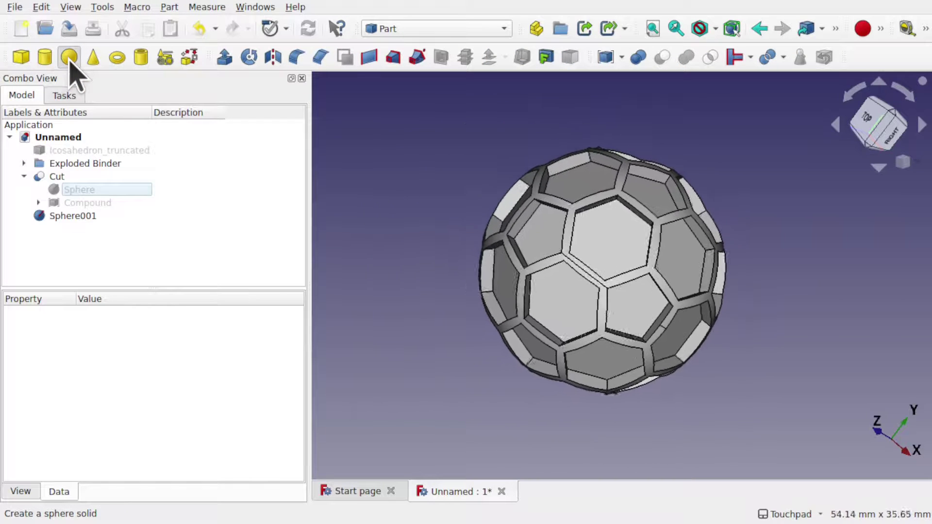
click(72, 215)
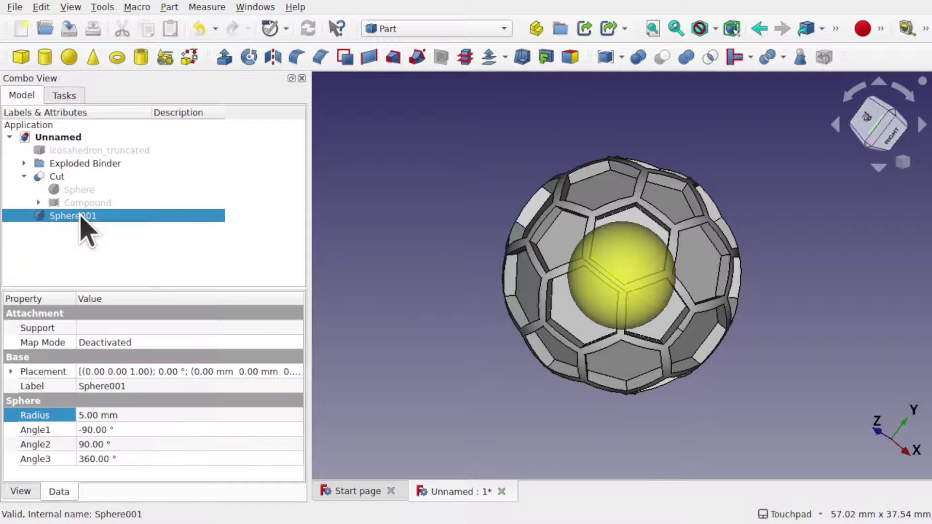
click(137, 415)
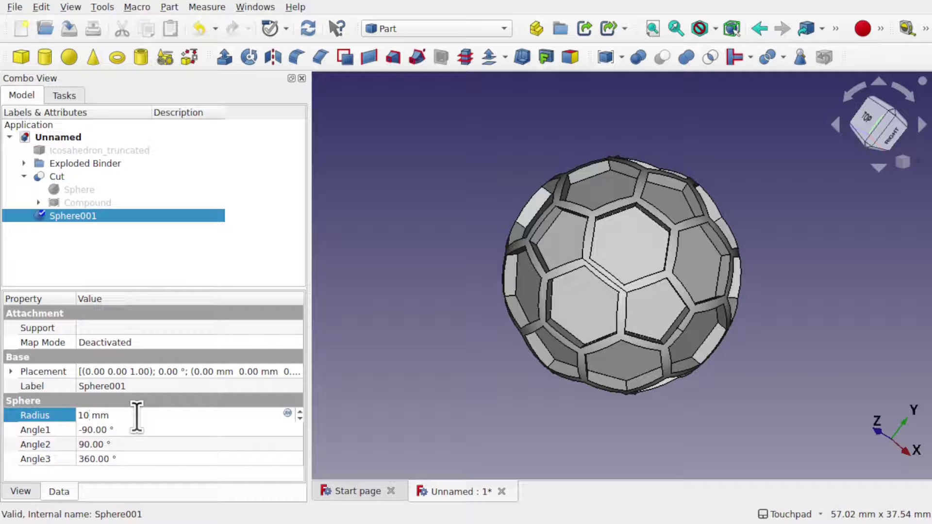
key(Return)
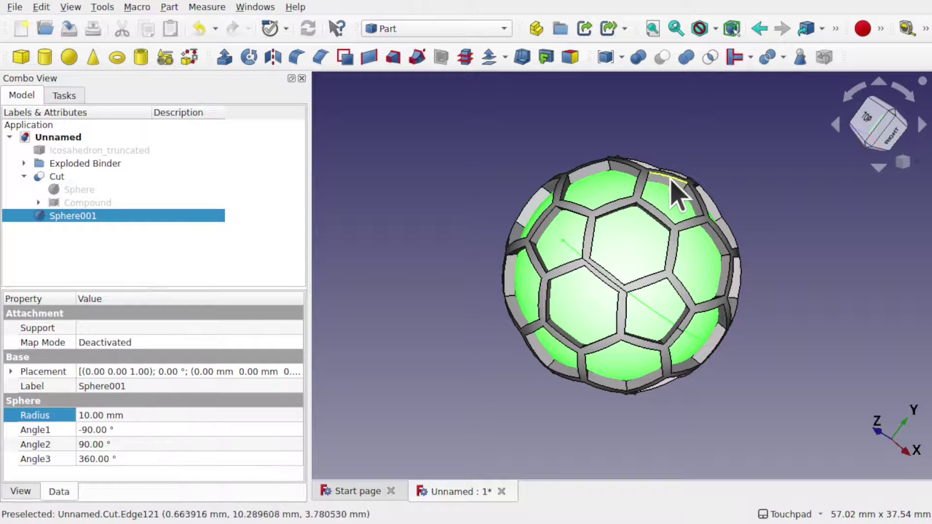
- Set the inner sphere's radius to 10.5 mm
middle_drag(671, 181, 551, 219)
click(131, 415)
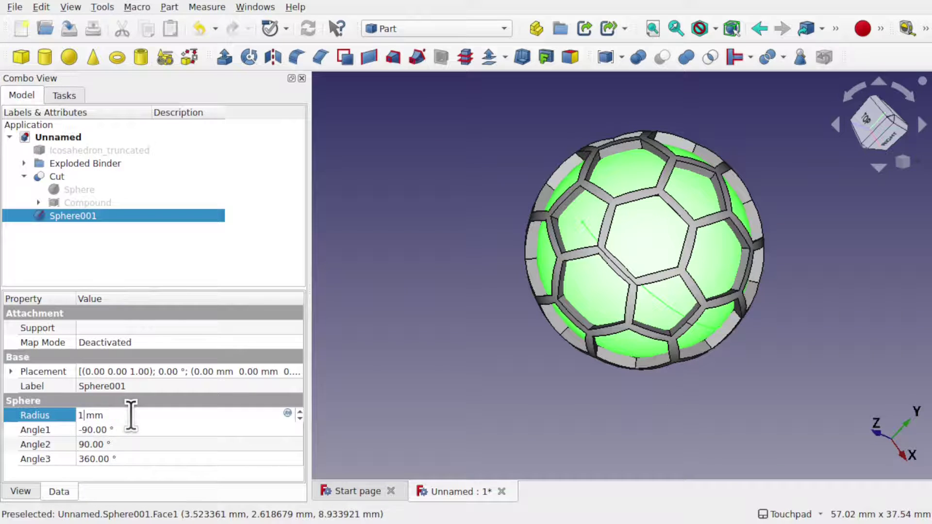
text(10.5)
key(Return)
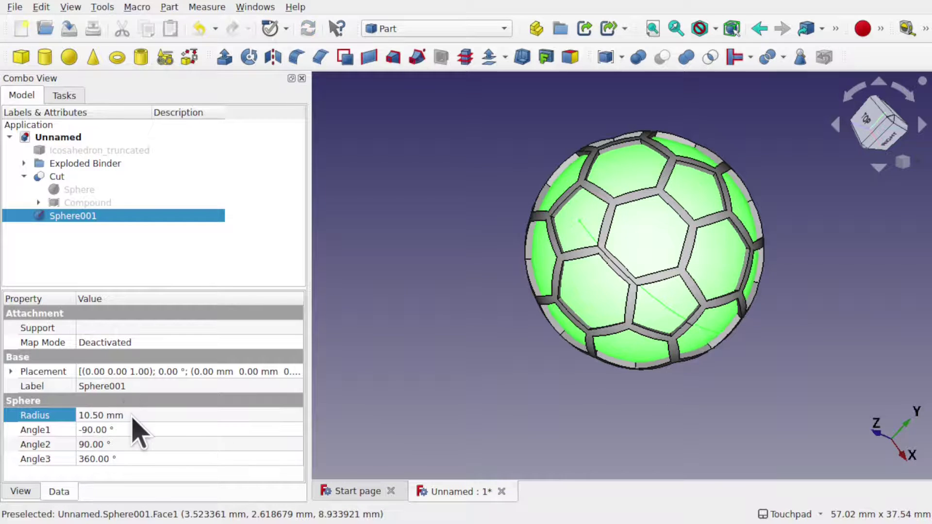
middle_drag(624, 358, 623, 332)
click(443, 320)
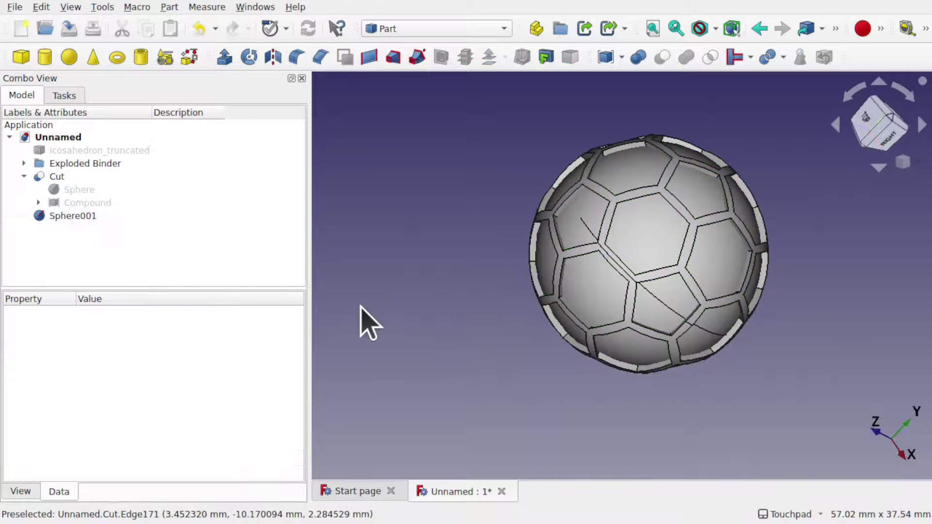
- Subtract the inner sphere Sphere001 from the Cut body with a Boolean Cut and inspect the hollow frame
click(68, 177)
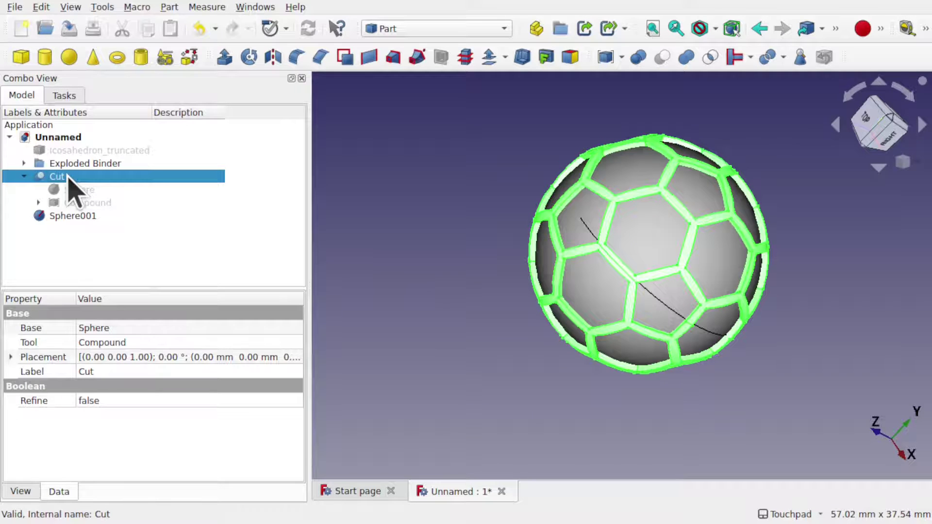
ctrl+click(85, 215)
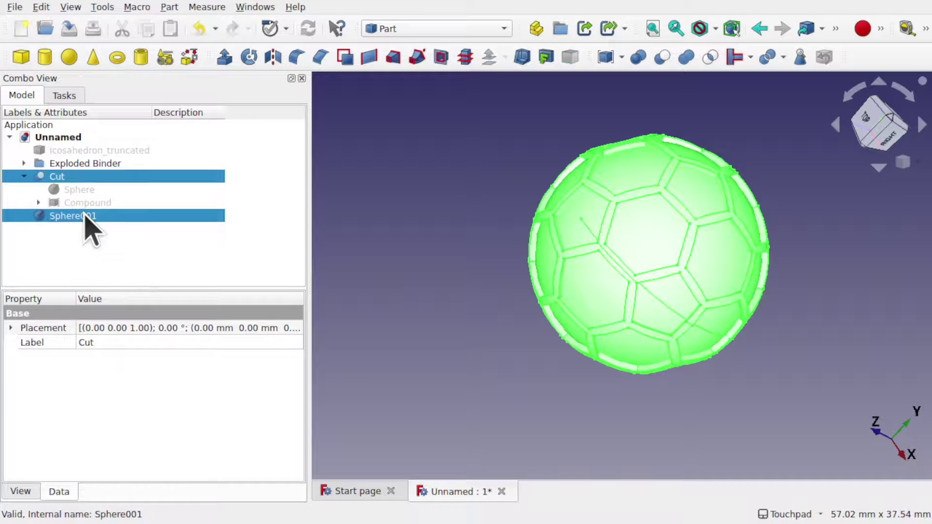
click(169, 6)
mouse_move(267, 252)
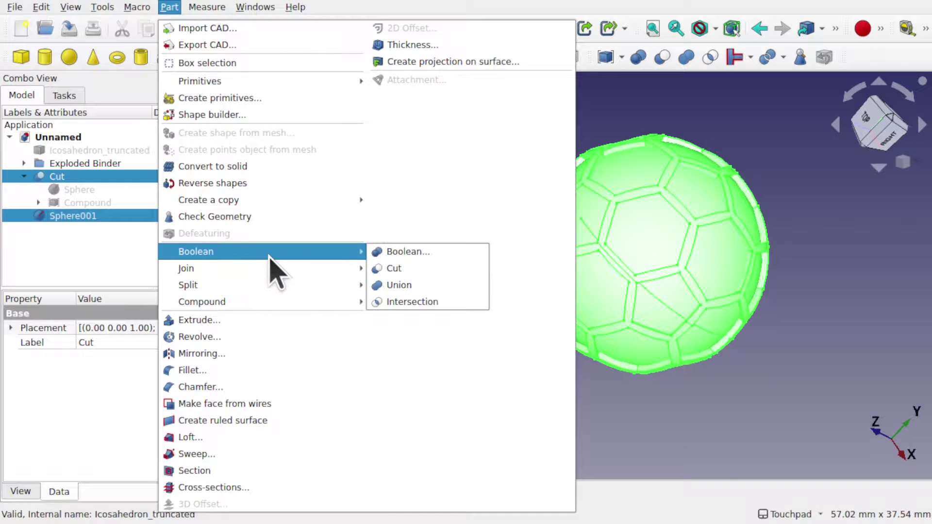
click(407, 267)
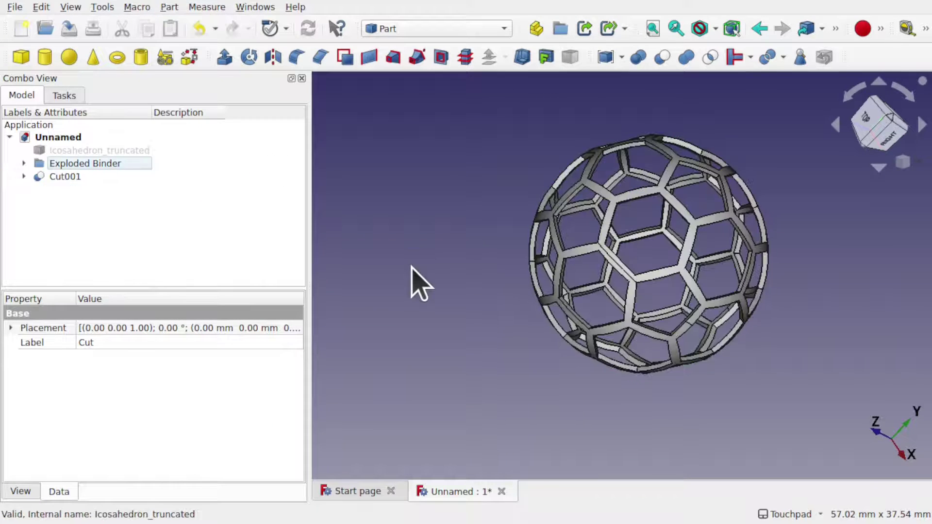
middle_drag(652, 287, 660, 334)
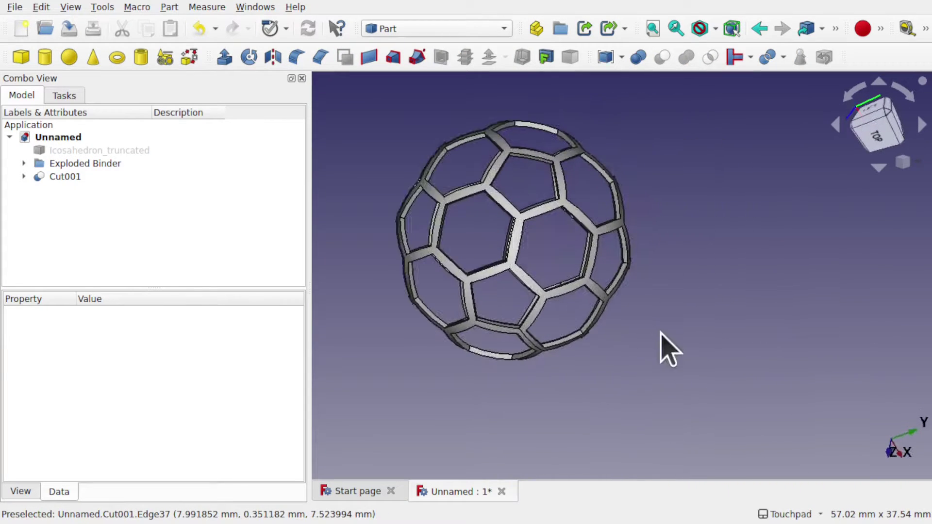
scroll(506, 266, up, 5)
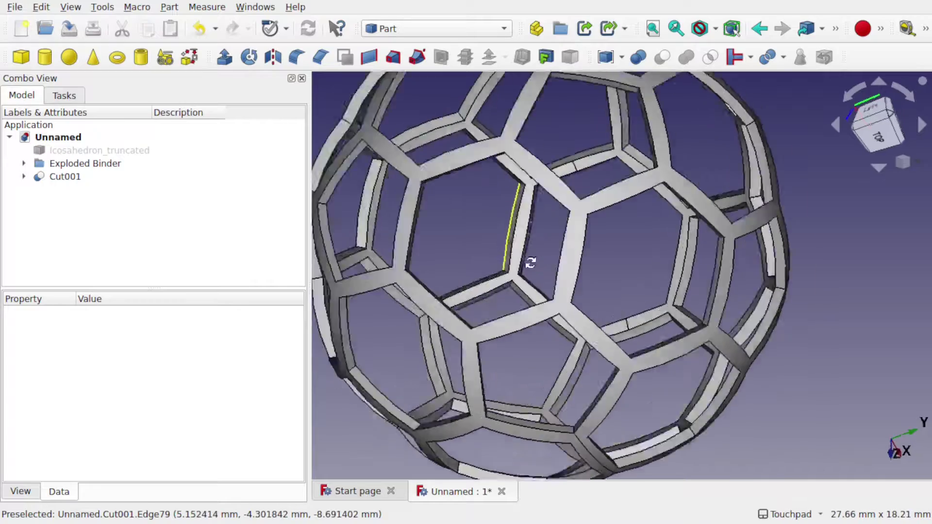
mouse_move(530, 264)
middle_down()
mouse_move(670, 321)
mouse_move(780, 308)
mouse_move(832, 264)
mouse_move(550, 299)
mouse_move(537, 268)
mouse_move(553, 291)
mouse_move(597, 291)
mouse_move(532, 280)
middle_up()
scroll(545, 281, down, 5)
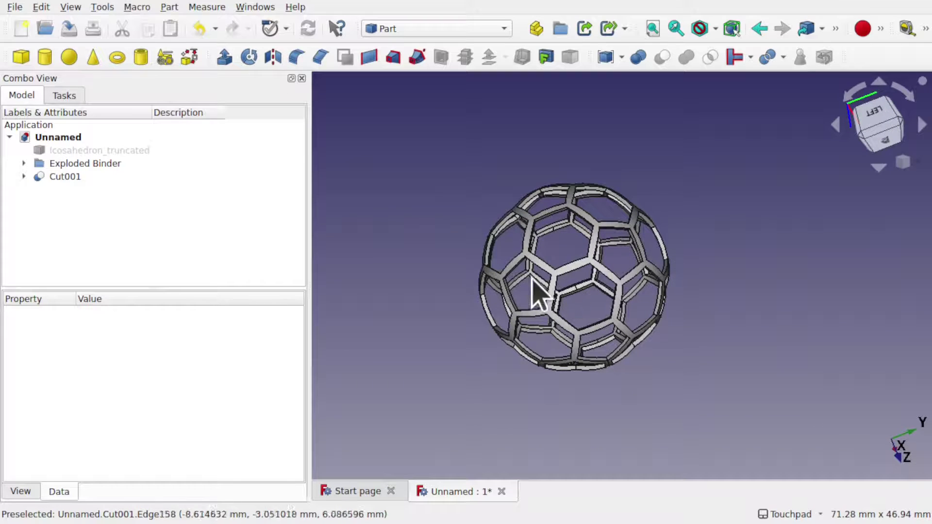
- Add a cube to the model and set its length and width to 30 mm
click(27, 61)
scroll(624, 322, up, 1)
middle_drag(624, 322, 562, 225)
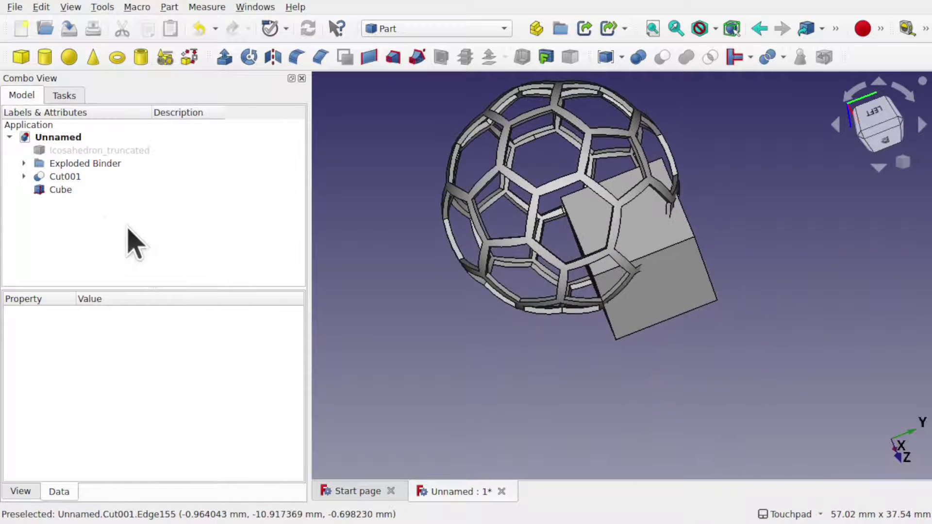
click(78, 192)
click(185, 415)
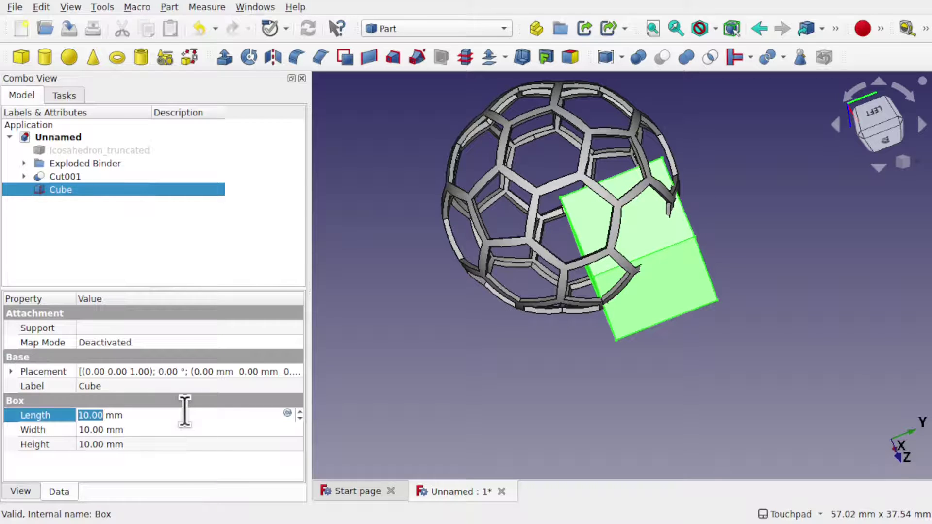
text(30)
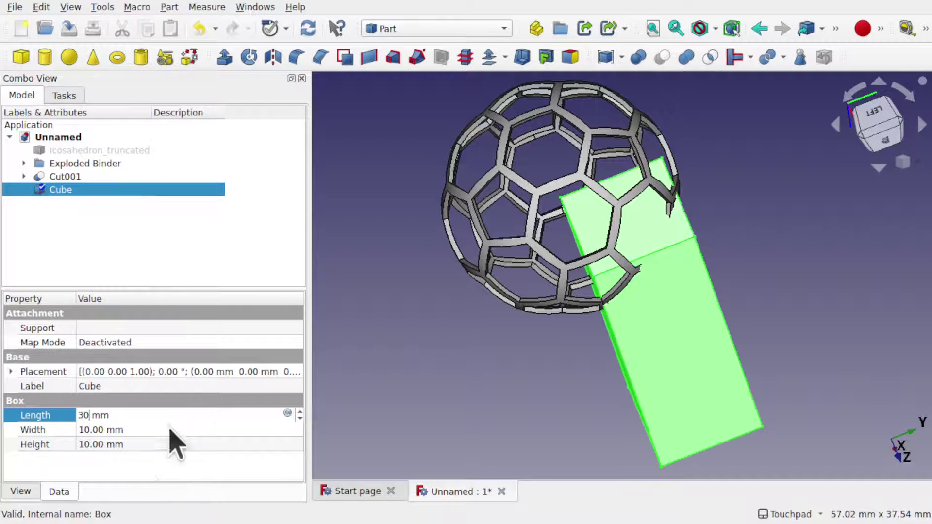
click(156, 428)
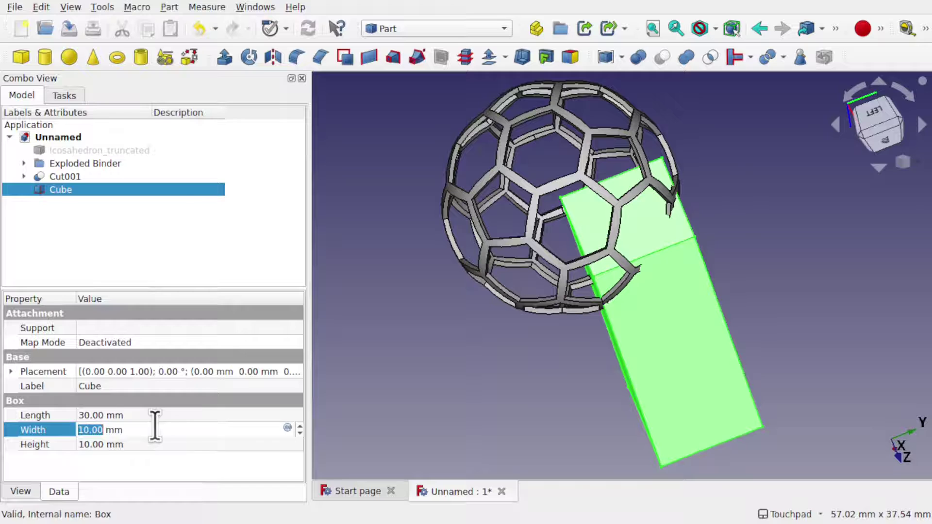
text(30)
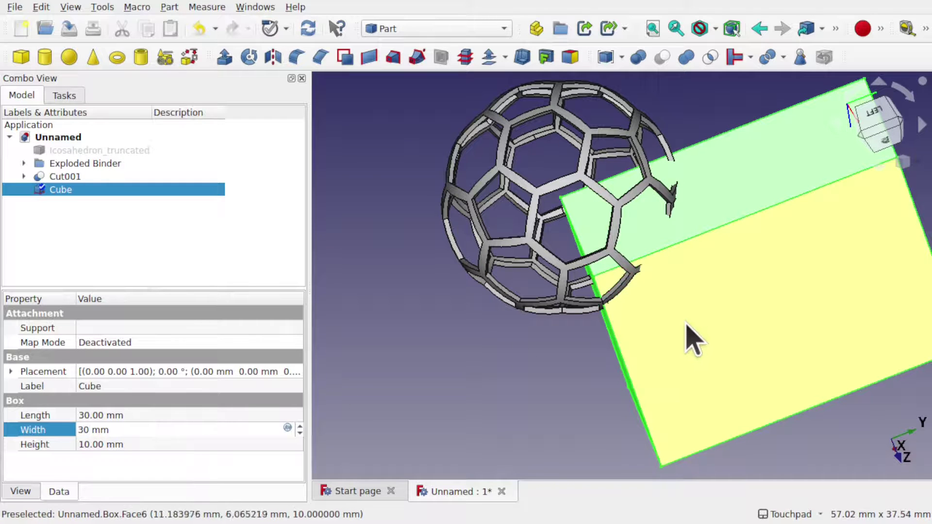
- Transform the cube under the ball frame, moving it about -12 mm in Y, 4.5 mm in Z and -14.4 mm in X
alt+drag(690, 336, 617, 428)
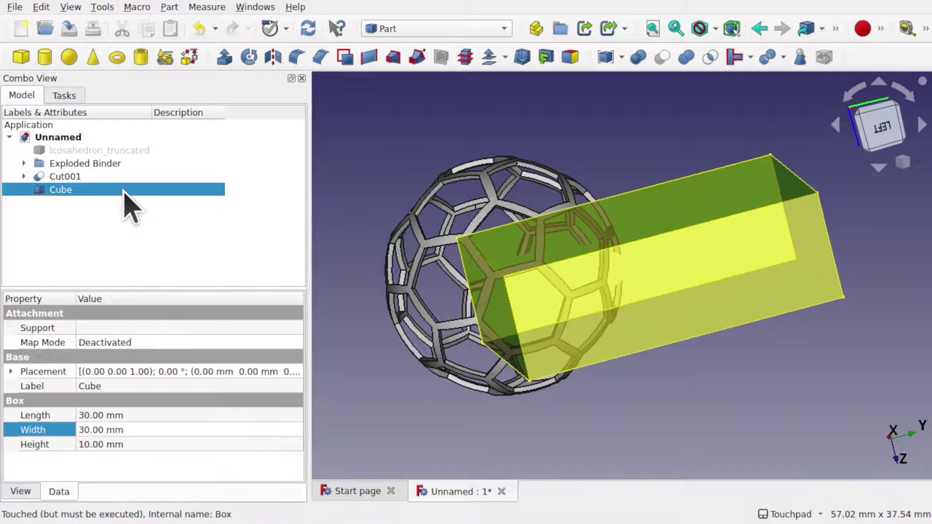
right_click(122, 190)
click(217, 48)
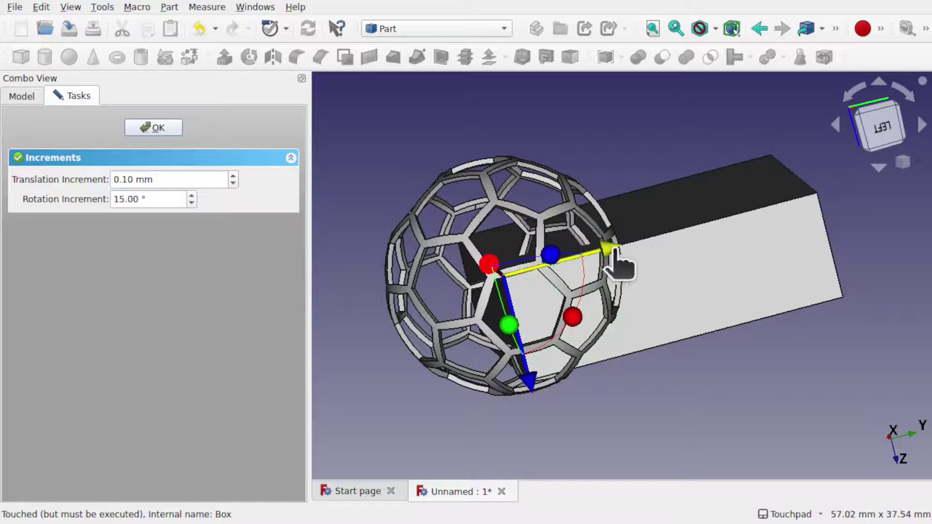
drag(625, 264, 505, 325)
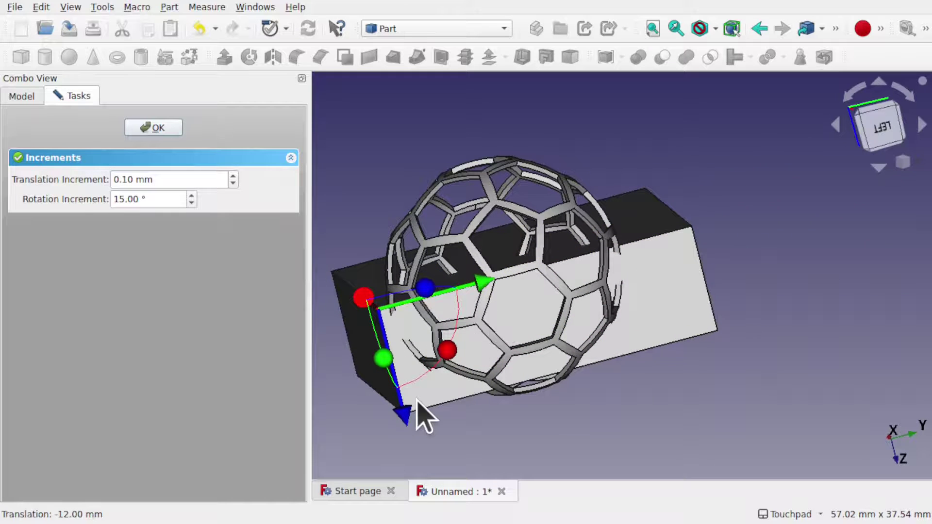
drag(400, 412, 421, 459)
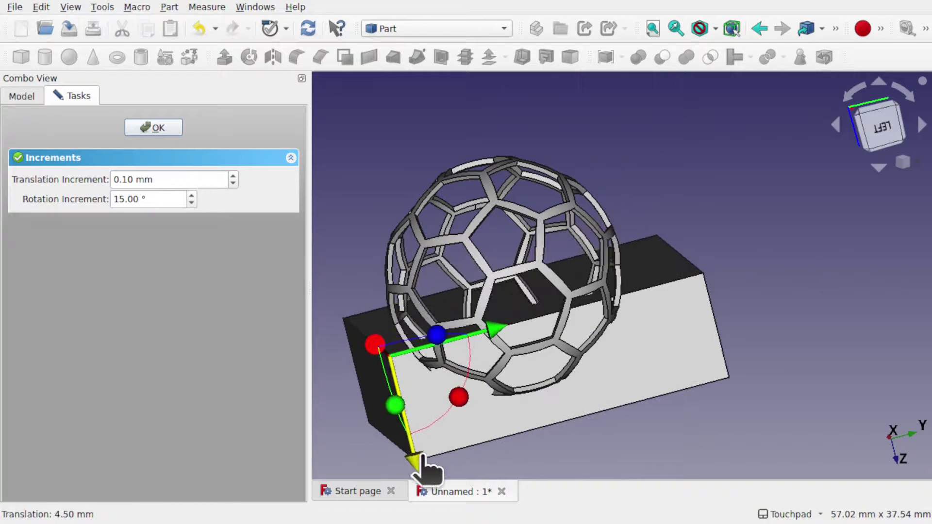
middle_drag(421, 459, 609, 410)
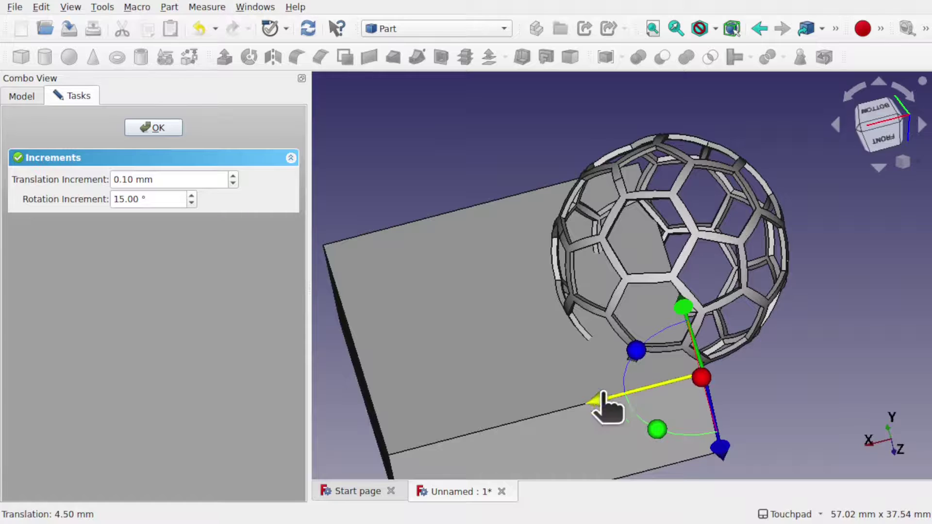
drag(604, 405, 761, 381)
middle_drag(761, 381, 615, 383)
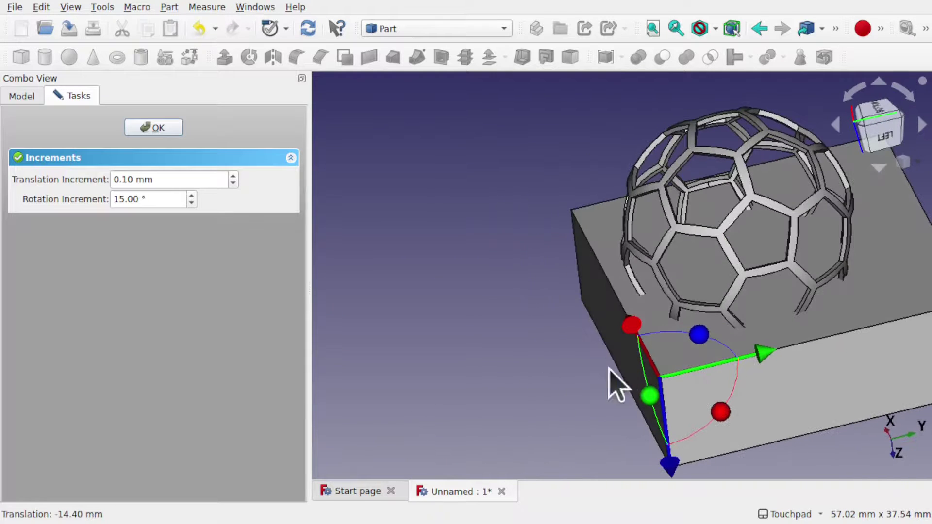
click(151, 129)
- Cut the cube from the hollow ball frame Cut001 with a Boolean Cut and inspect the open end
middle_drag(634, 332, 443, 328)
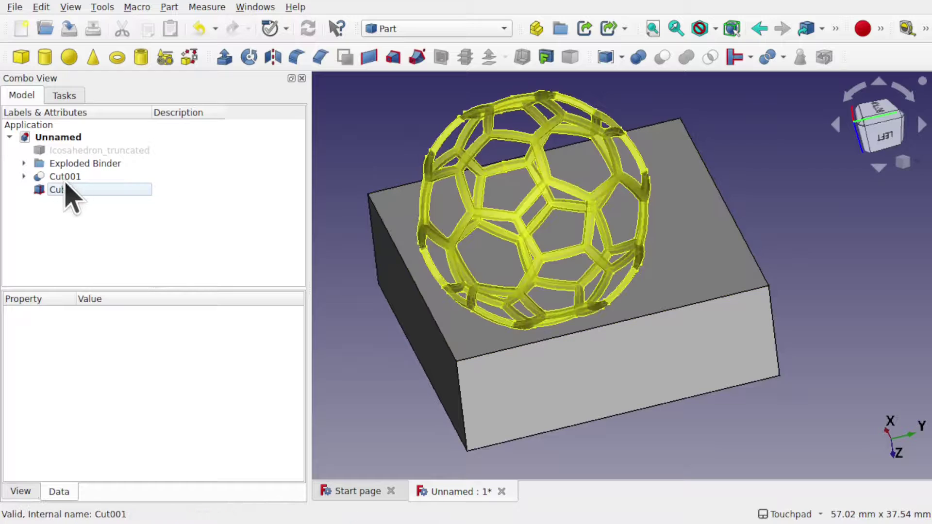
click(66, 178)
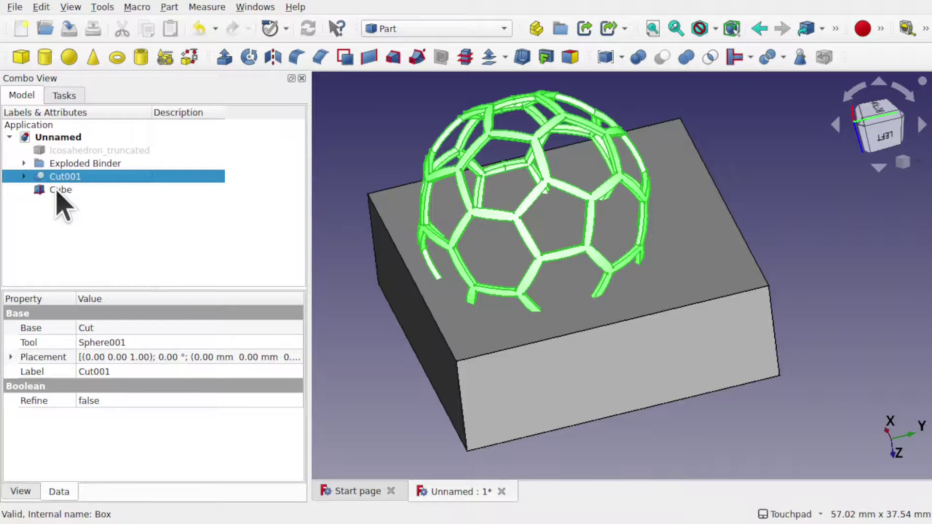
ctrl+click(56, 190)
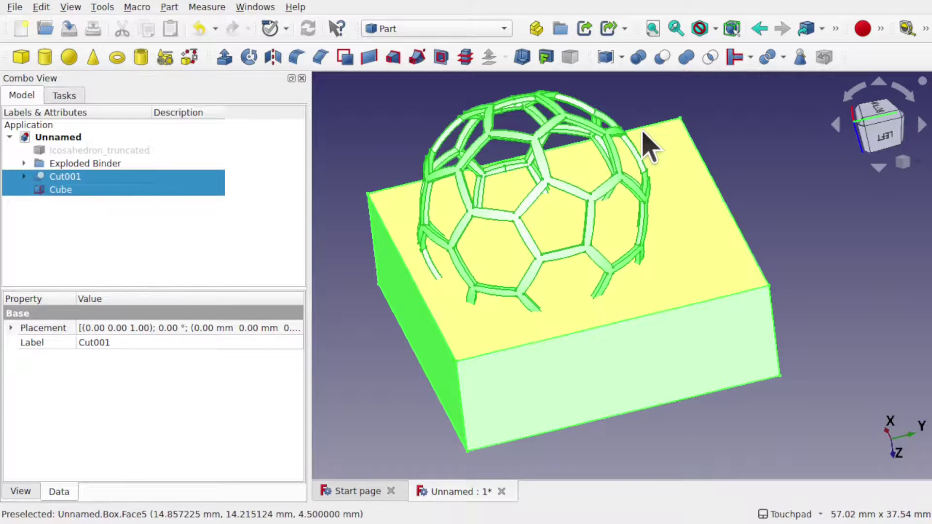
click(661, 58)
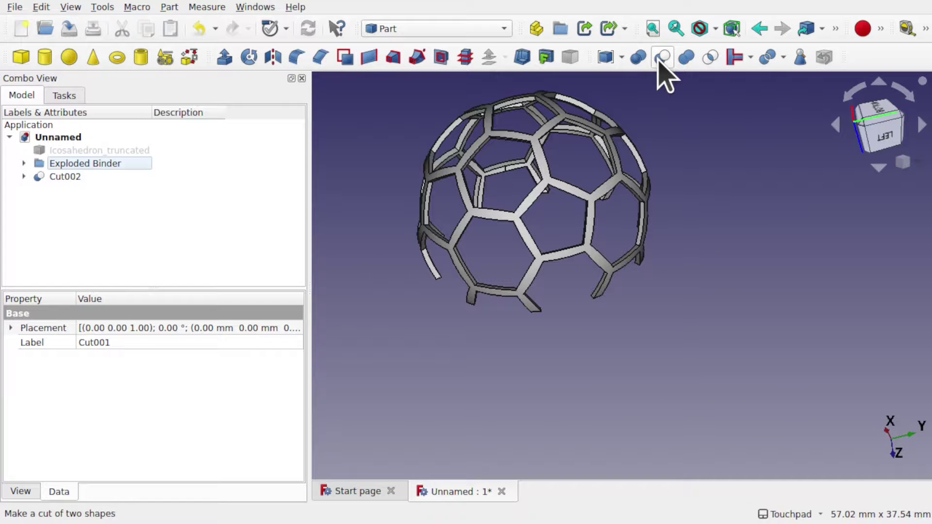
alt+drag(627, 90, 651, 276)
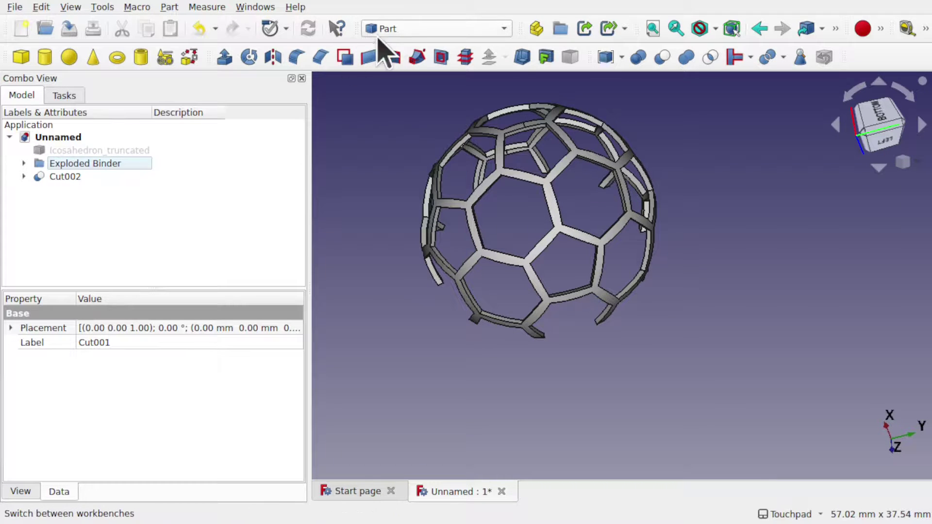
click(410, 29)
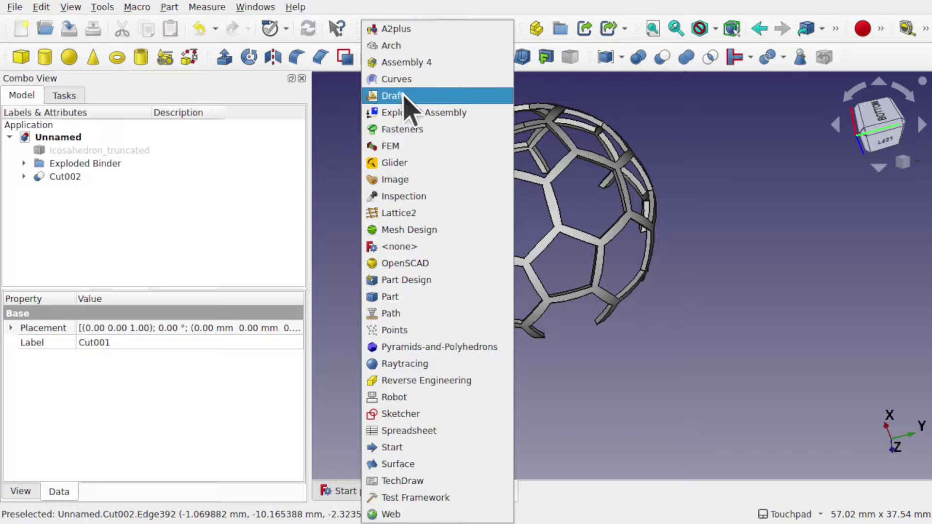
click(727, 131)
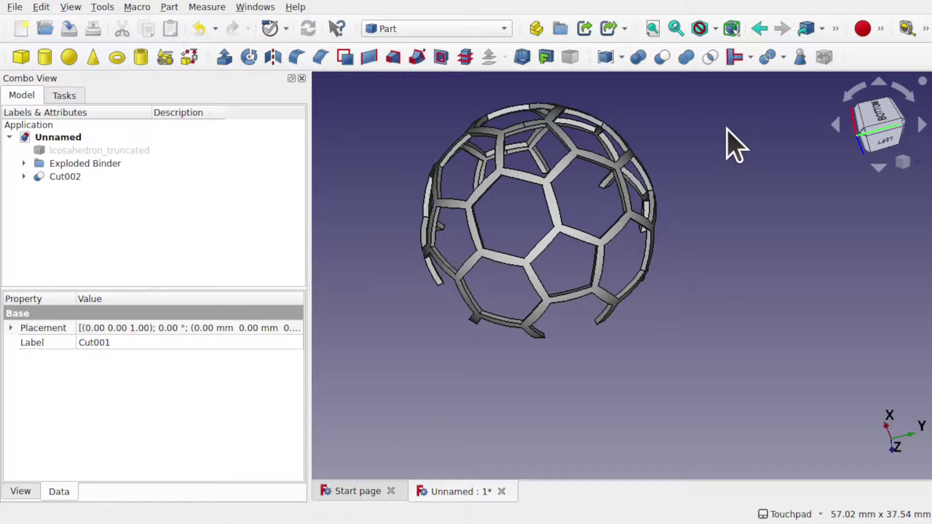